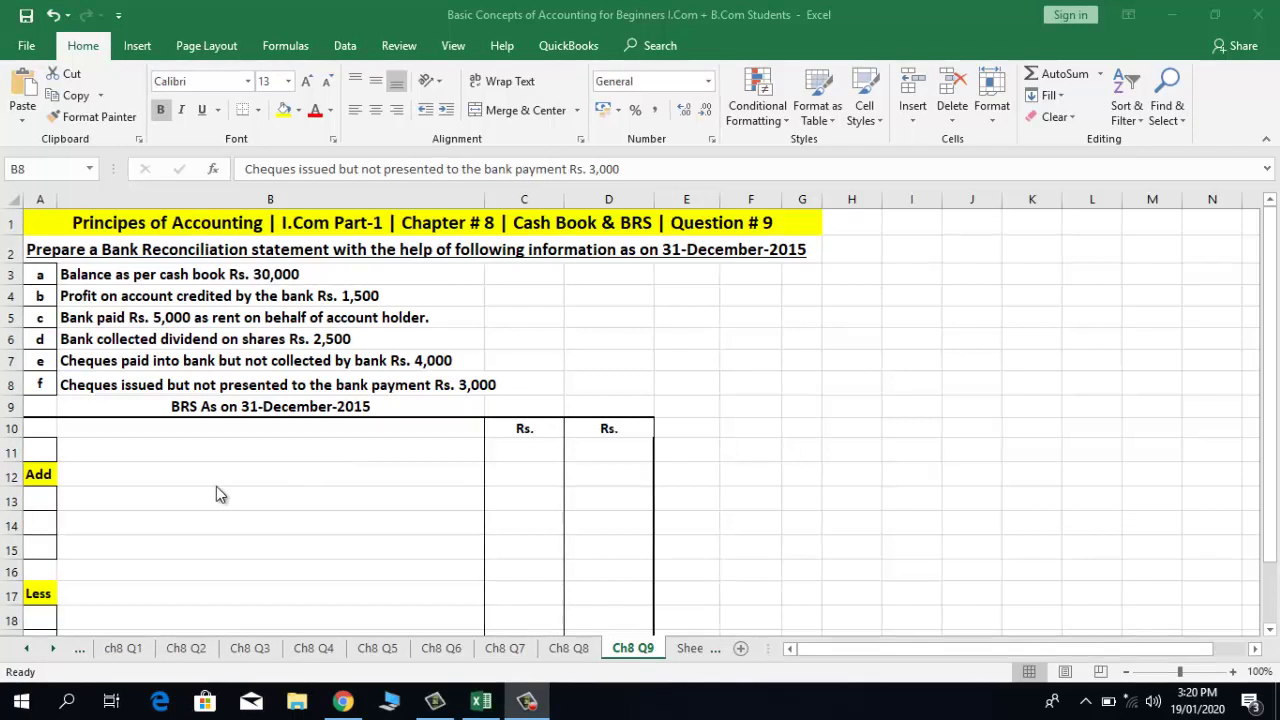
Review the blank rows under Add in the reconciliation statement and item a, the cash book balance
left_click(166, 508)
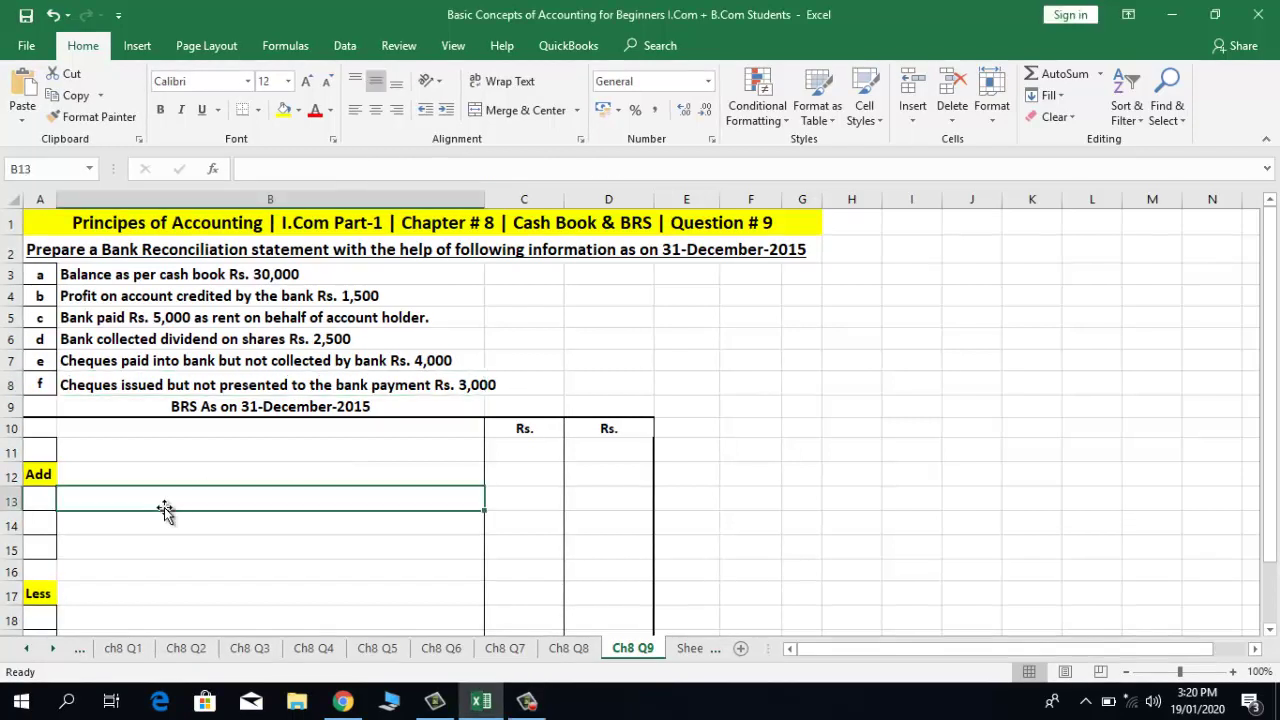
left_click(163, 526)
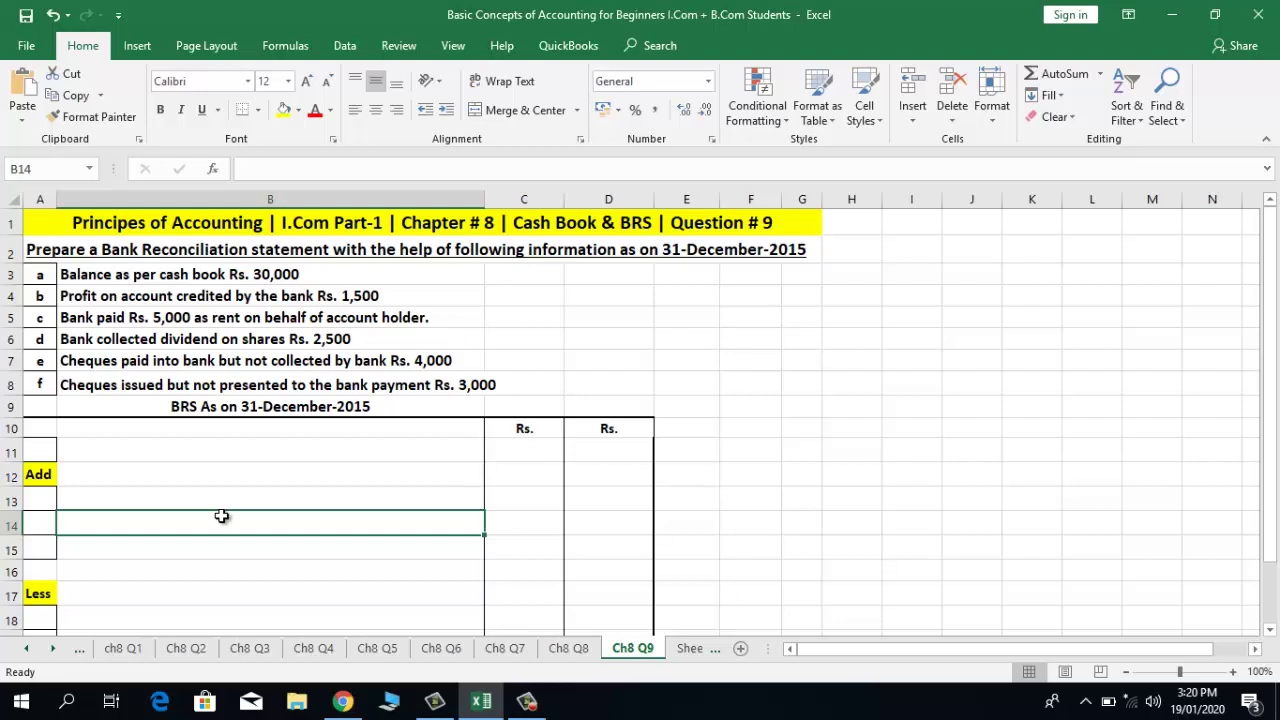
left_click(170, 490)
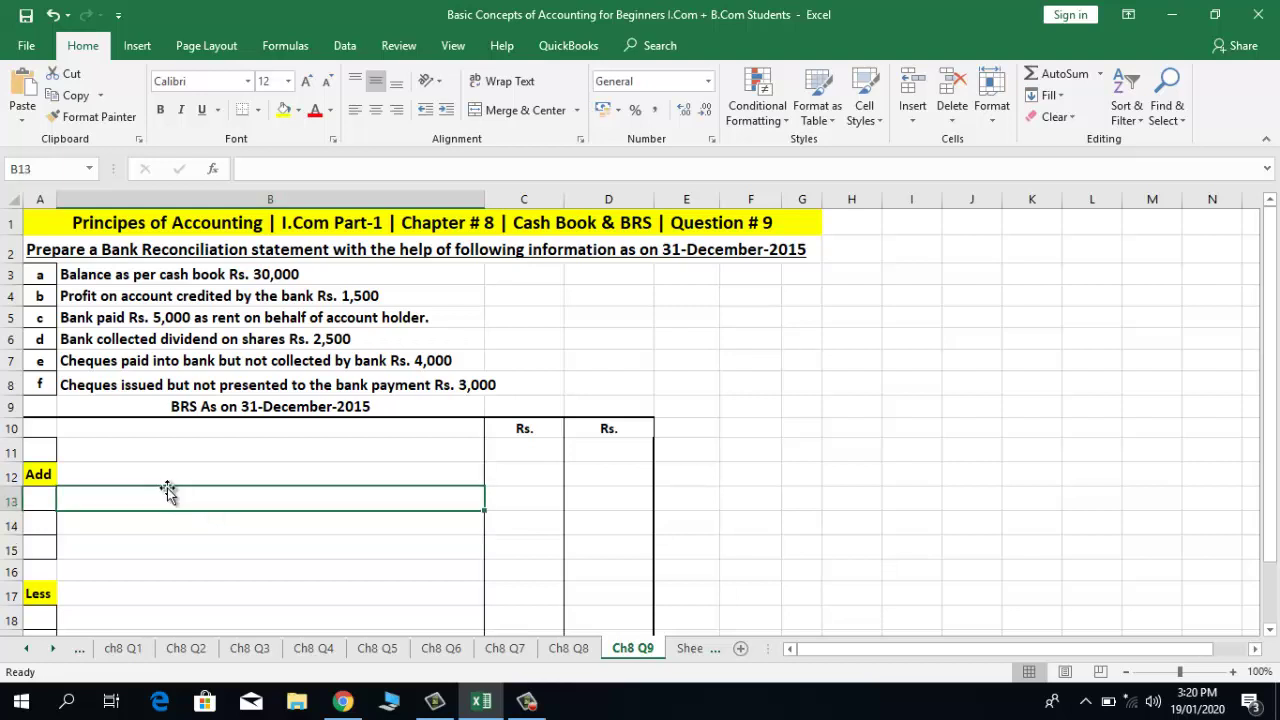
left_click(153, 525)
left_click(133, 554)
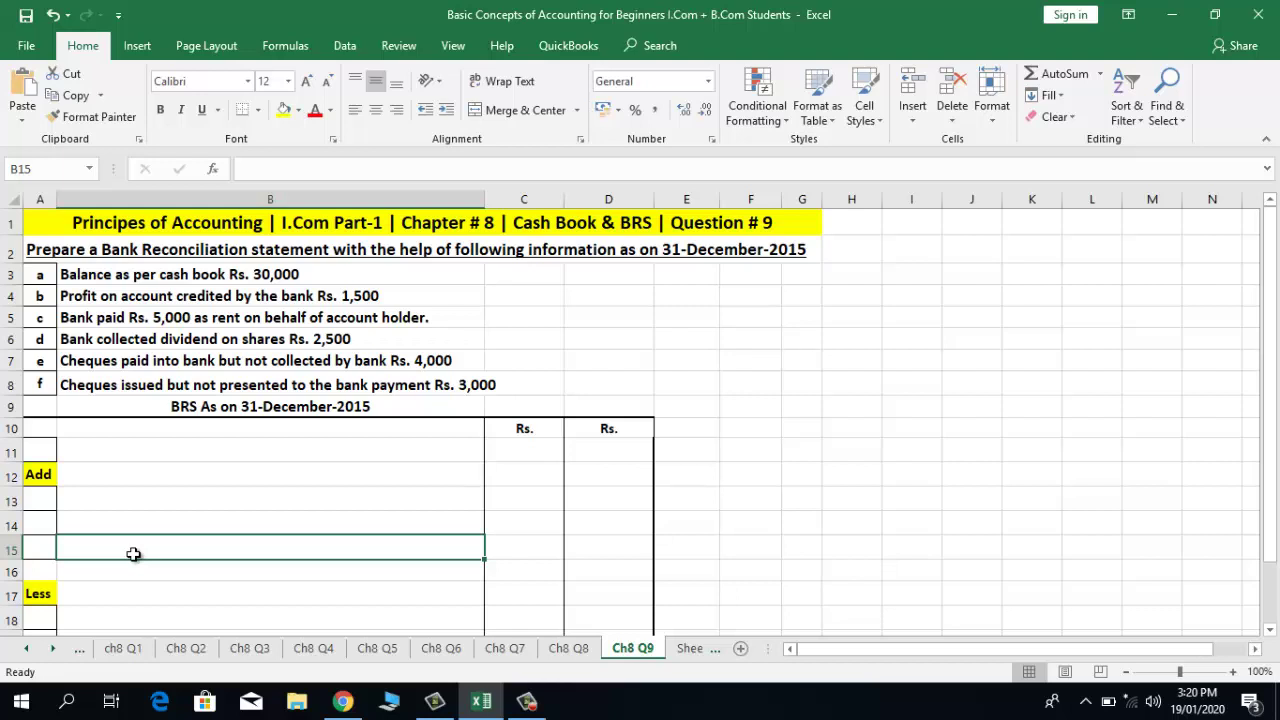
key("Up")
key("Up")
key("Up")
key("Up")
key("Up")
key("Up")
key("Up")
key("Up")
key("Up")
key("Up")
key("Up")
key("Up")
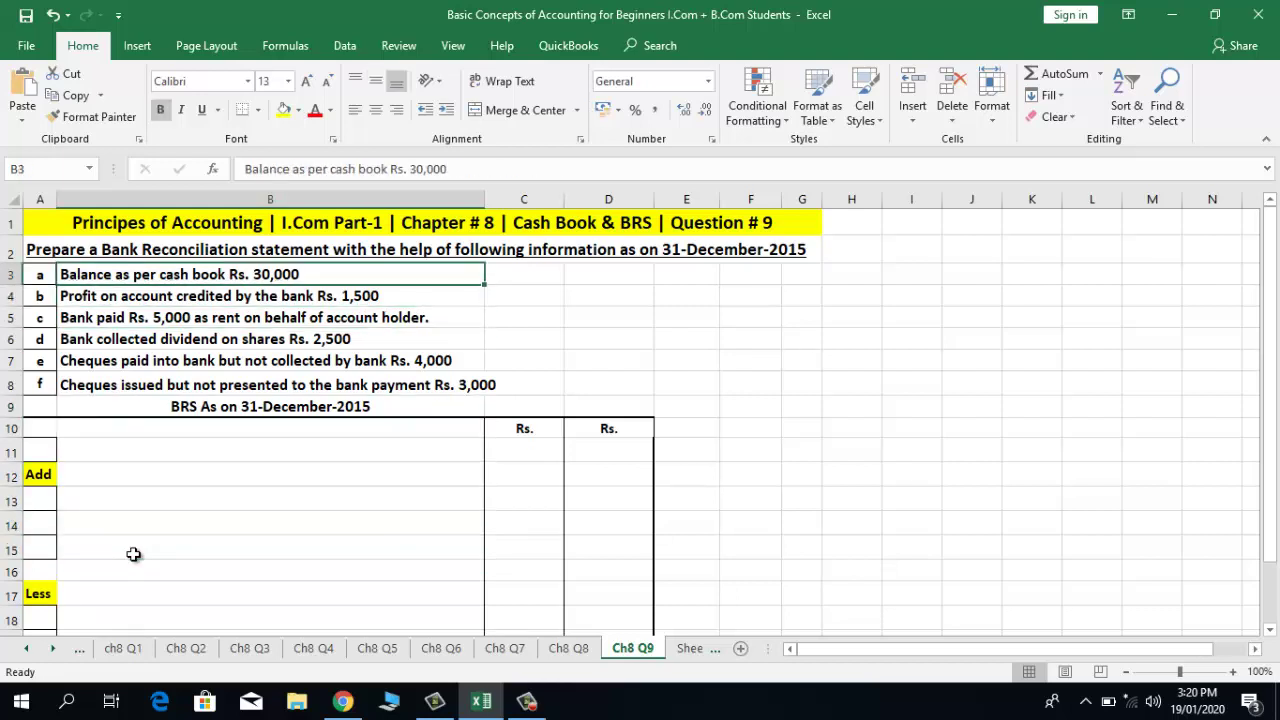
left_click(50, 270)
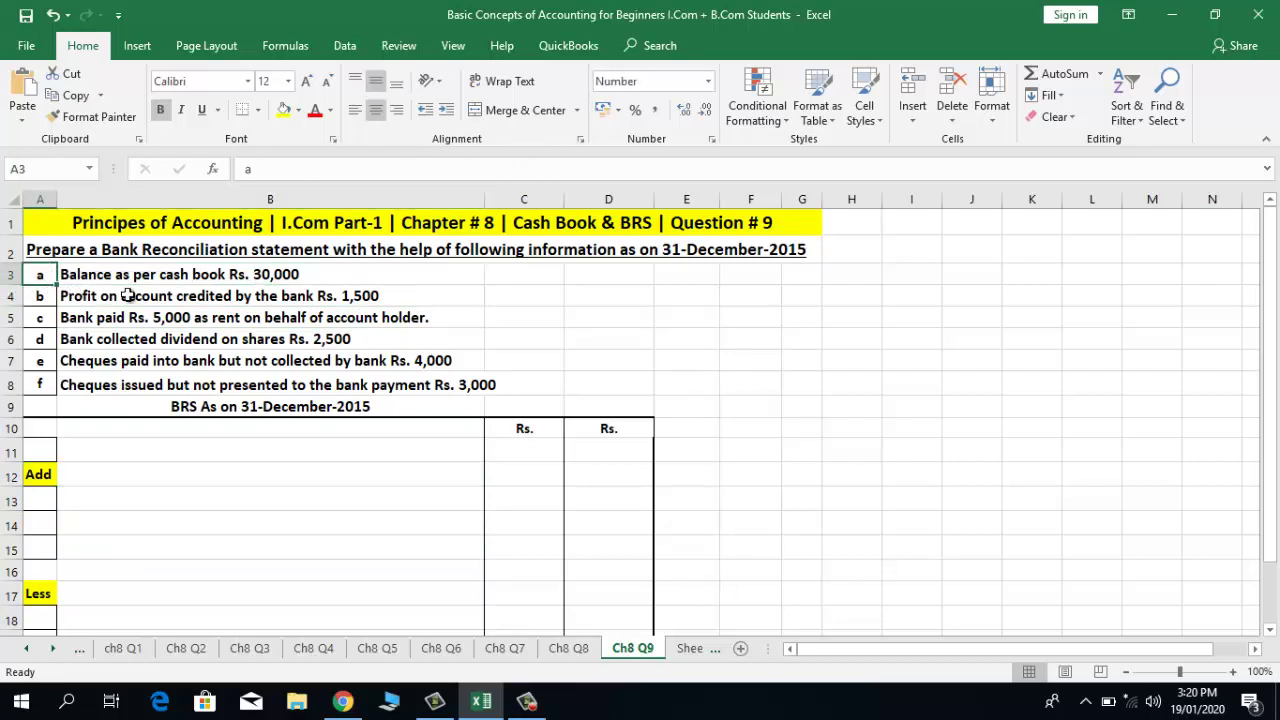
left_click(111, 476)
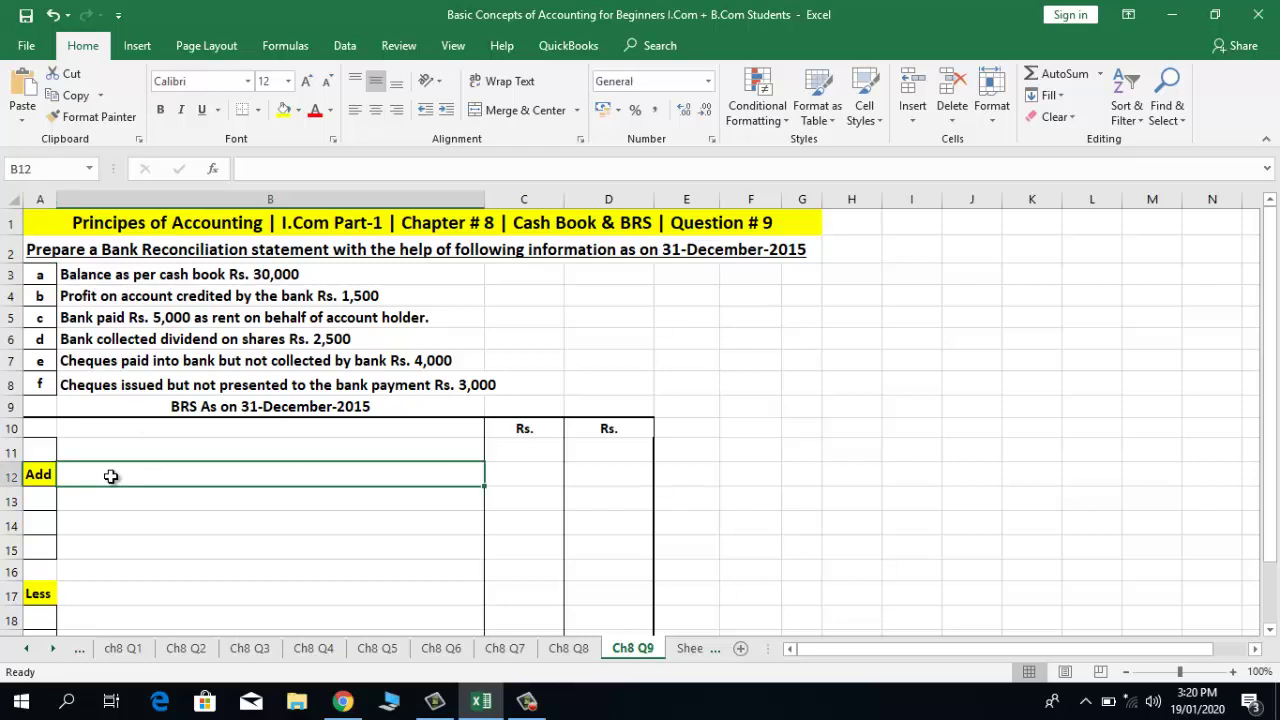
type("Ba")
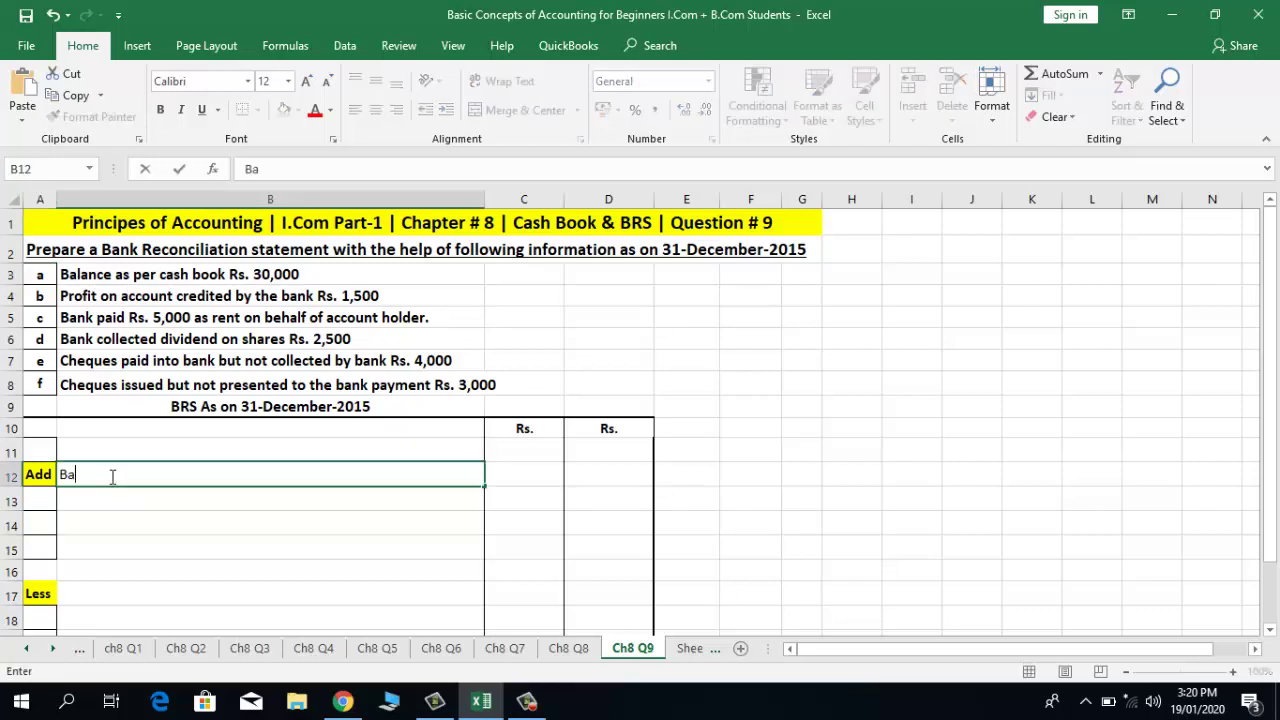
type("lance As Per")
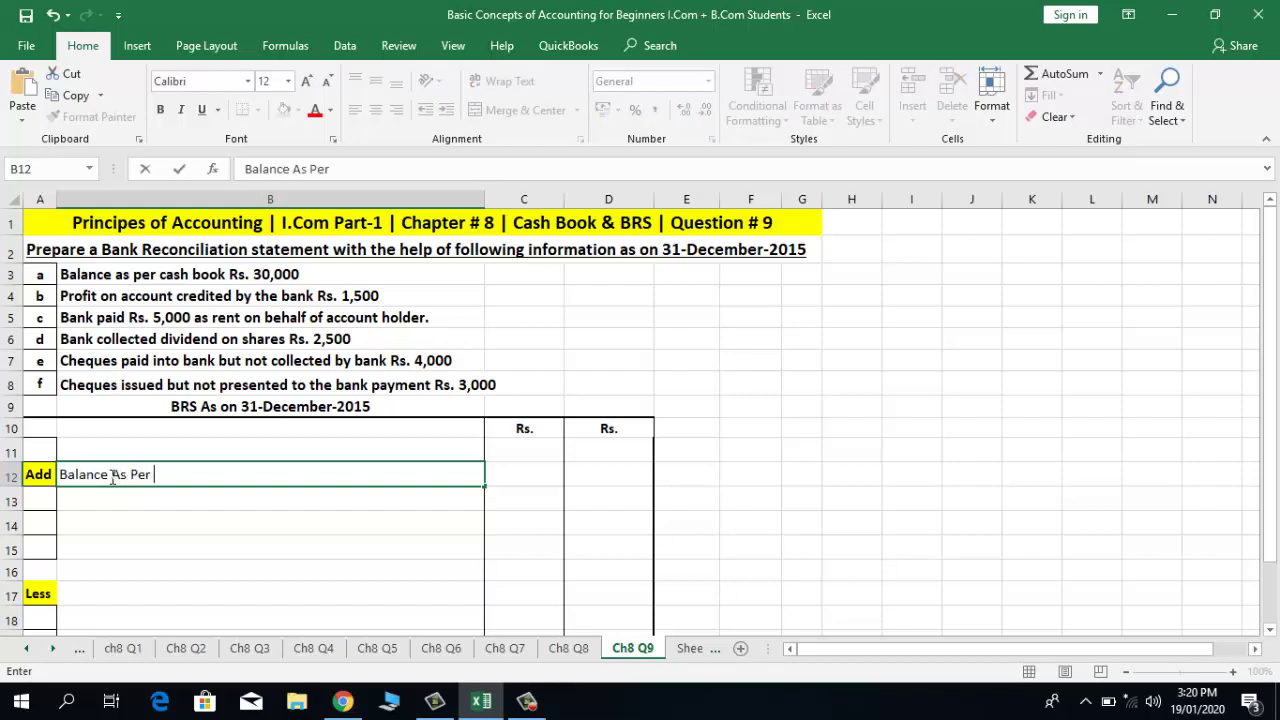
key("BackSpace")
key("BackSpace")
key("BackSpace")
key("BackSpace")
key("BackSpace")
key("BackSpace")
key("BackSpace")
key("BackSpace")
key("BackSpace")
key("BackSpace")
key("BackSpace")
key("BackSpace")
key("BackSpace")
key("BackSpace")
key("BackSpace")
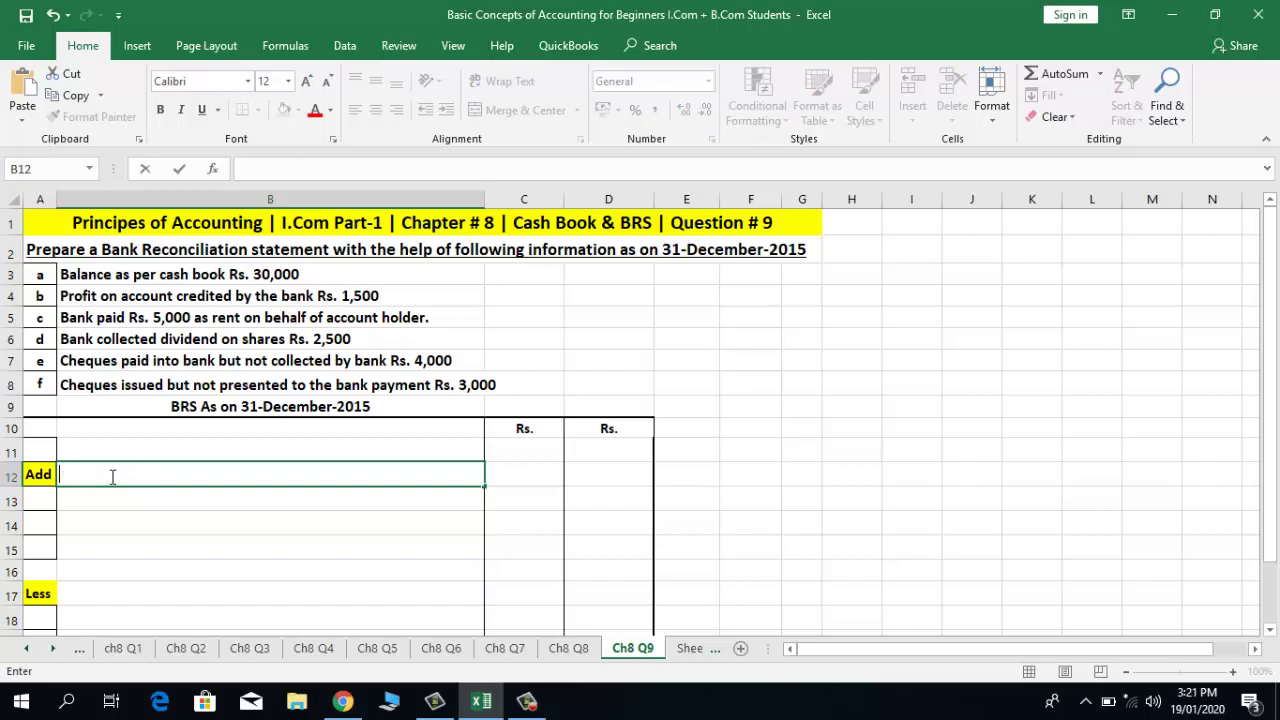
Enter "Balance as per cash book Dr. (Favourbale)" as the statement's opening description in B11
key("Up")
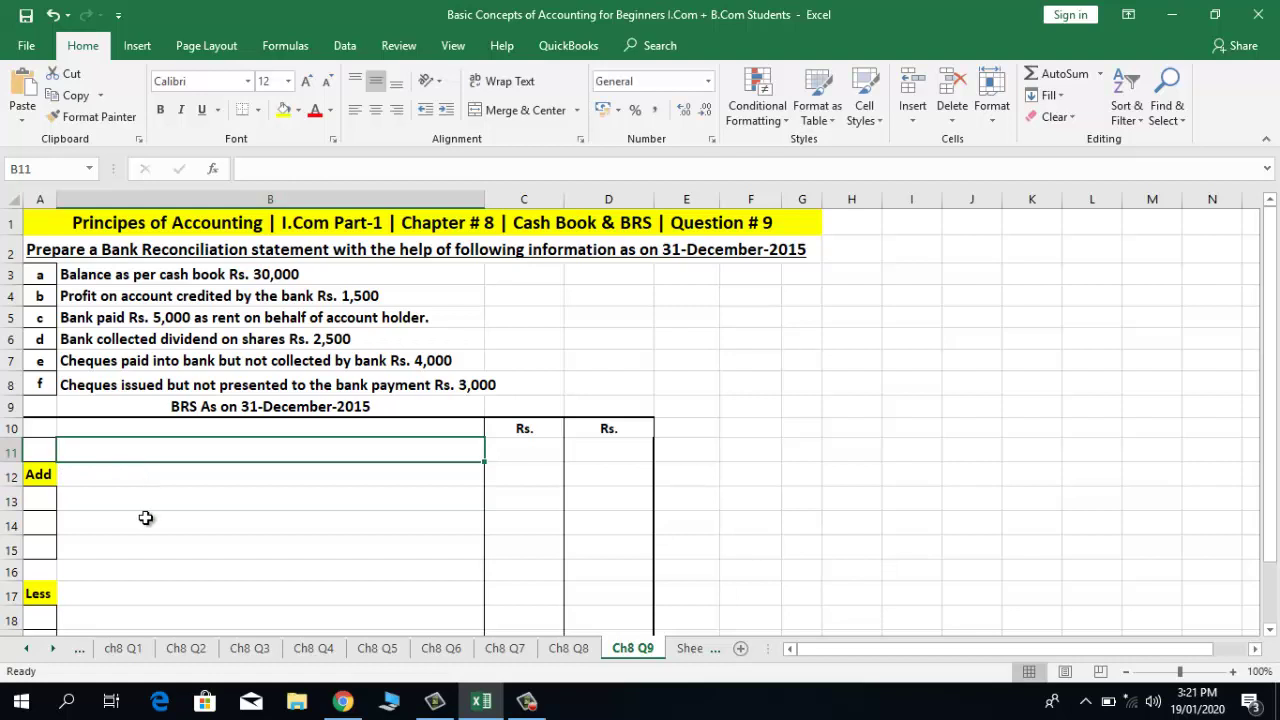
type("Balance")
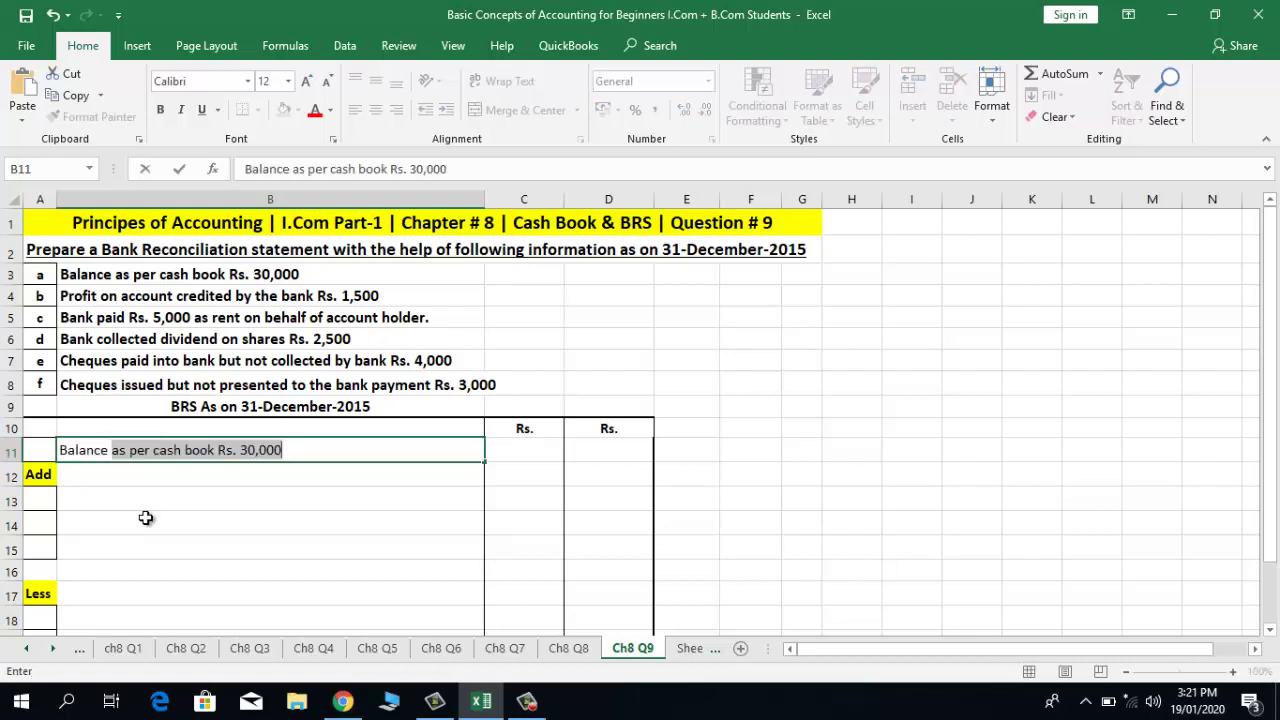
key("F2")
key("BackSpace")
key("BackSpace")
key("BackSpace")
key("BackSpace")
key("BackSpace")
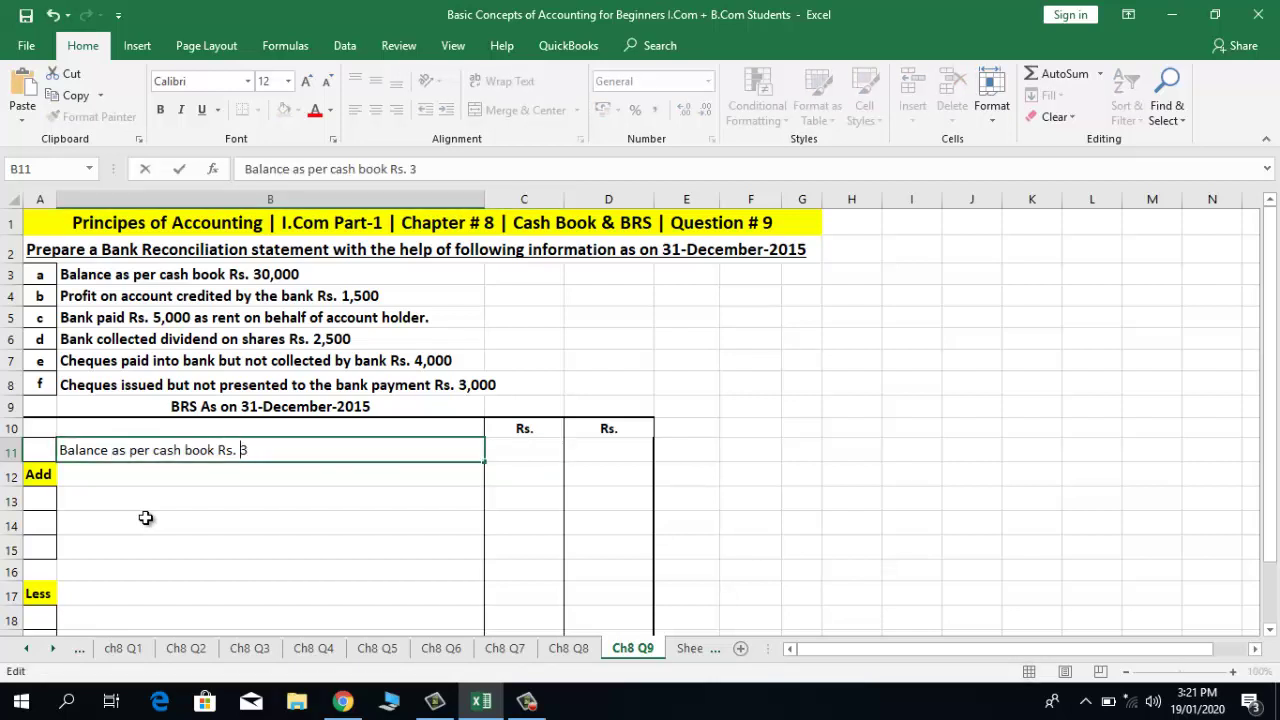
key("BackSpace")
key("BackSpace")
key("BackSpace")
key("BackSpace")
key("BackSpace")
type("Dr. (")
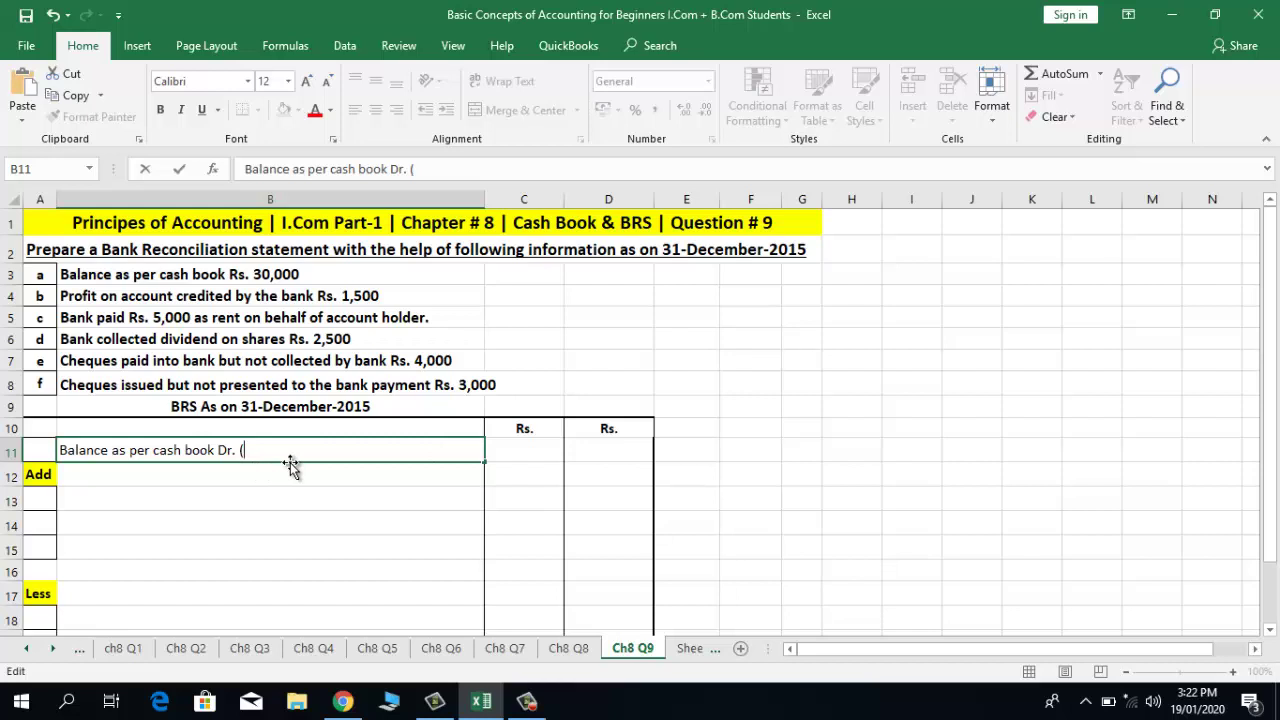
type("Favourbale")
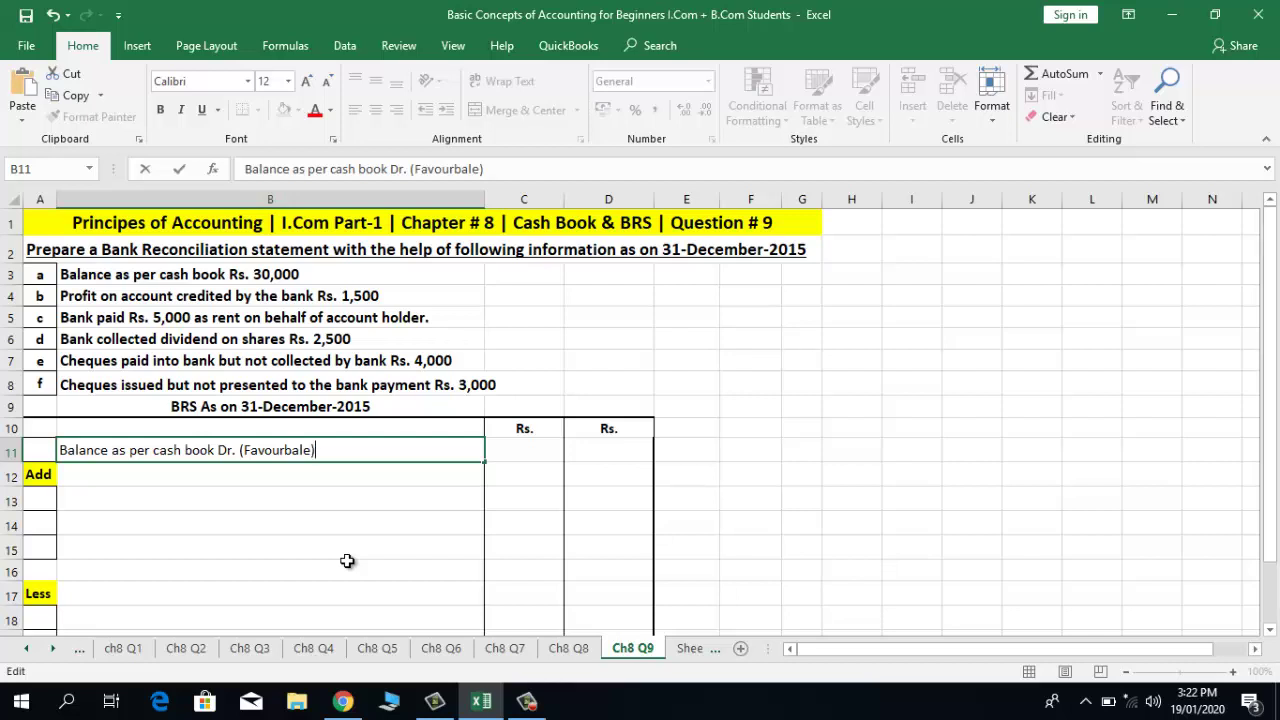
key("Return")
key("Up")
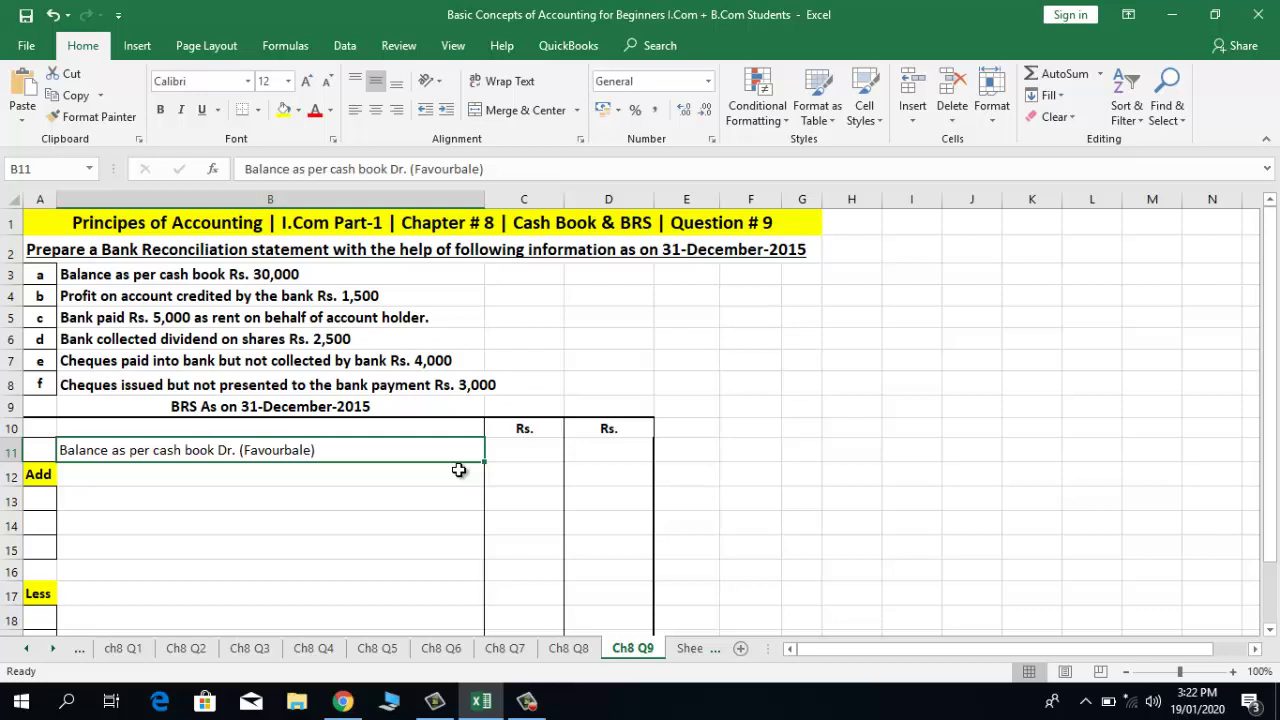
double_click(224, 451)
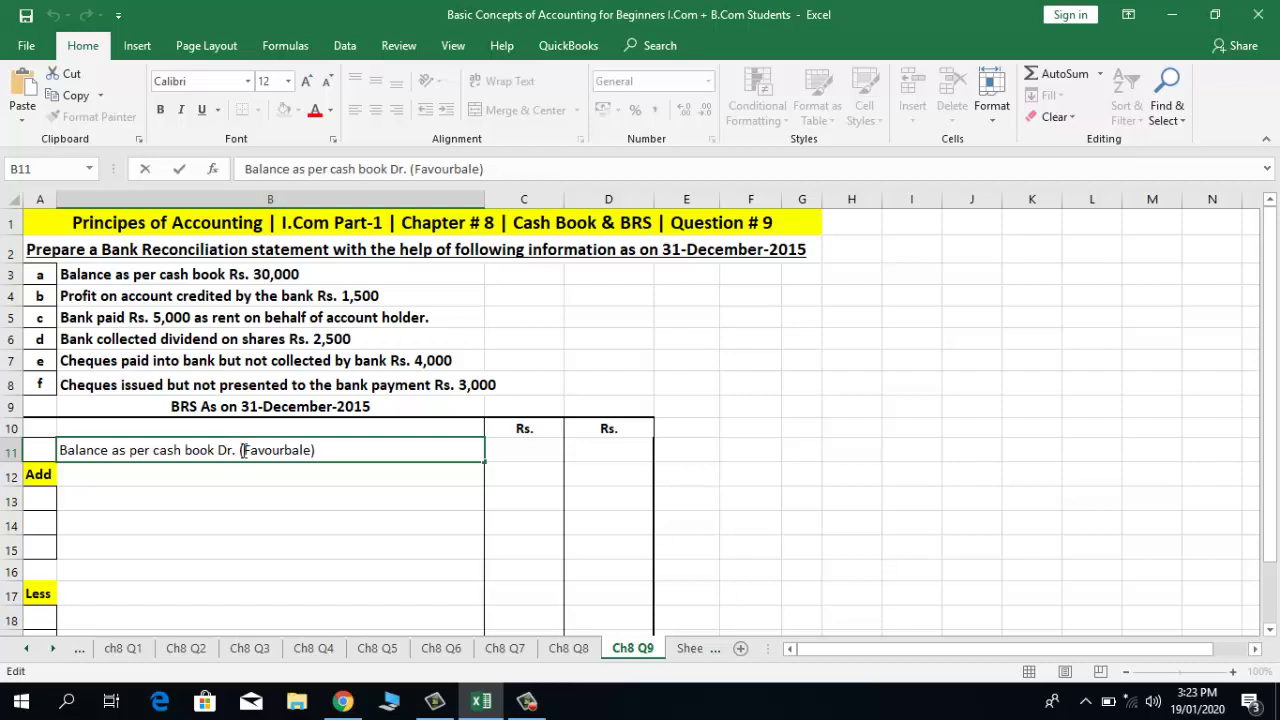
type("Un")
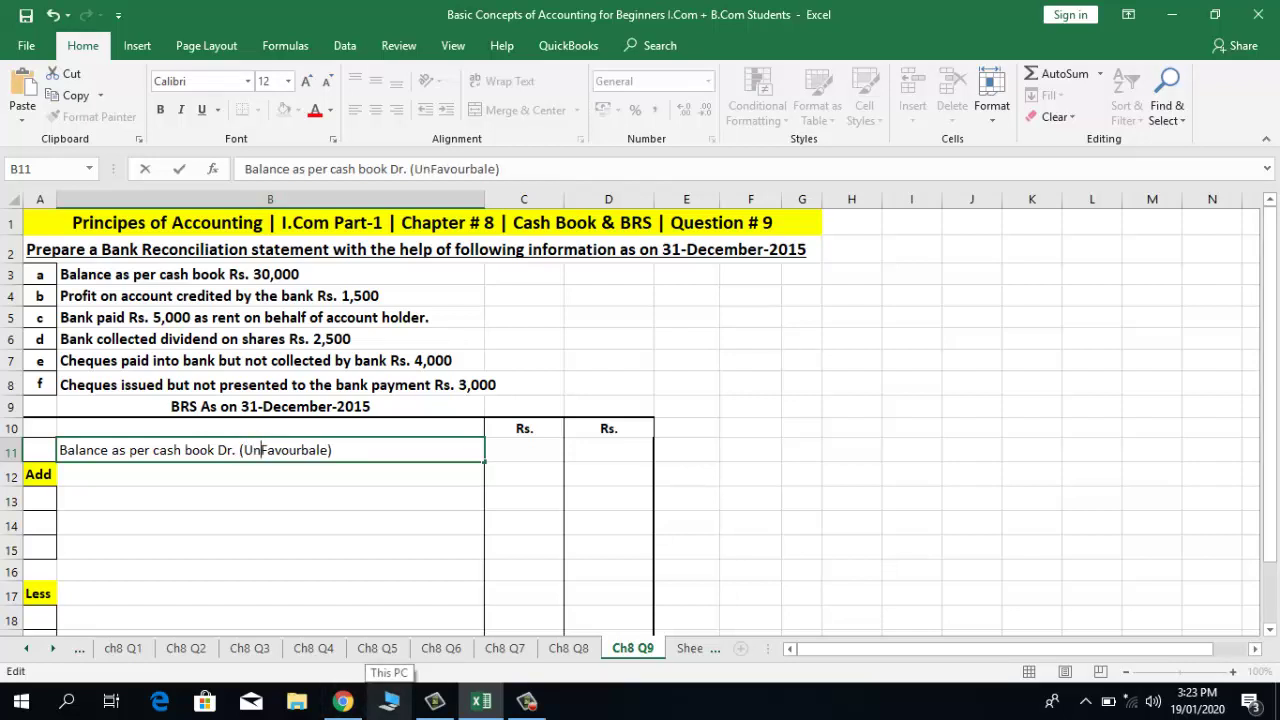
key("BackSpace")
key("BackSpace")
key("Return")
key("Up")
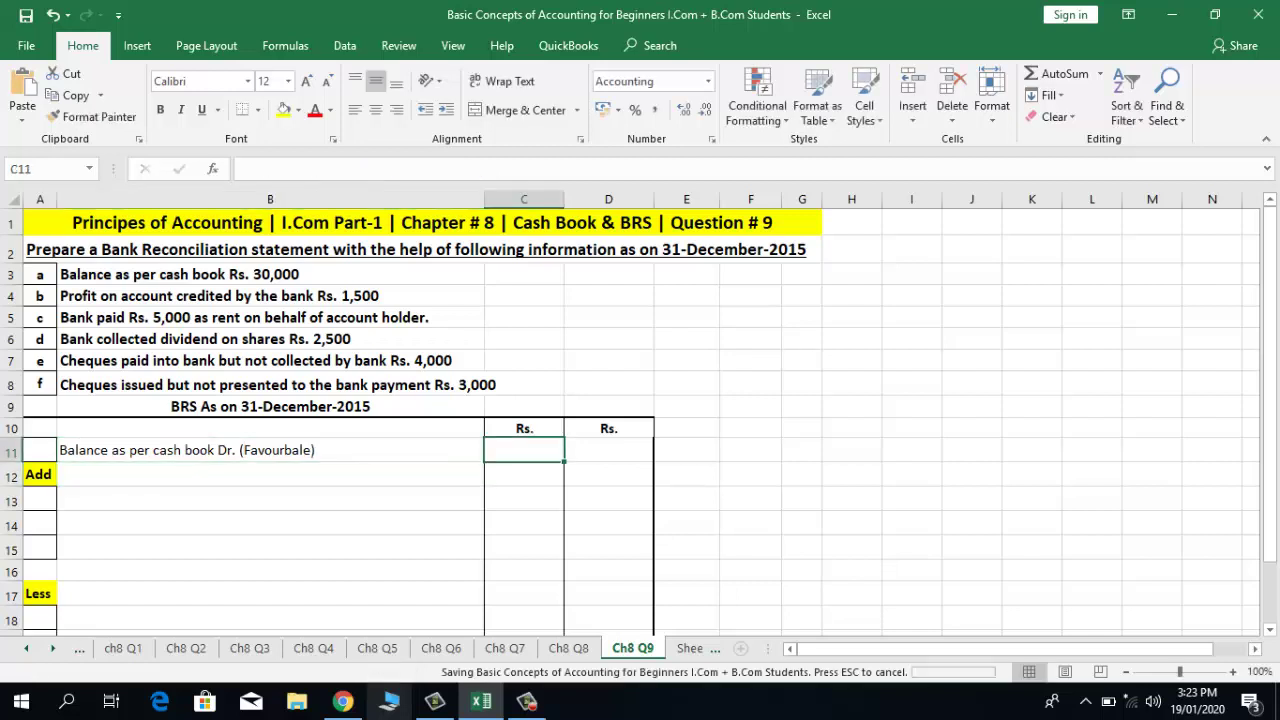
Enter 30000 as the cash book balance in D11, the outer Rs. column
left_click(609, 450)
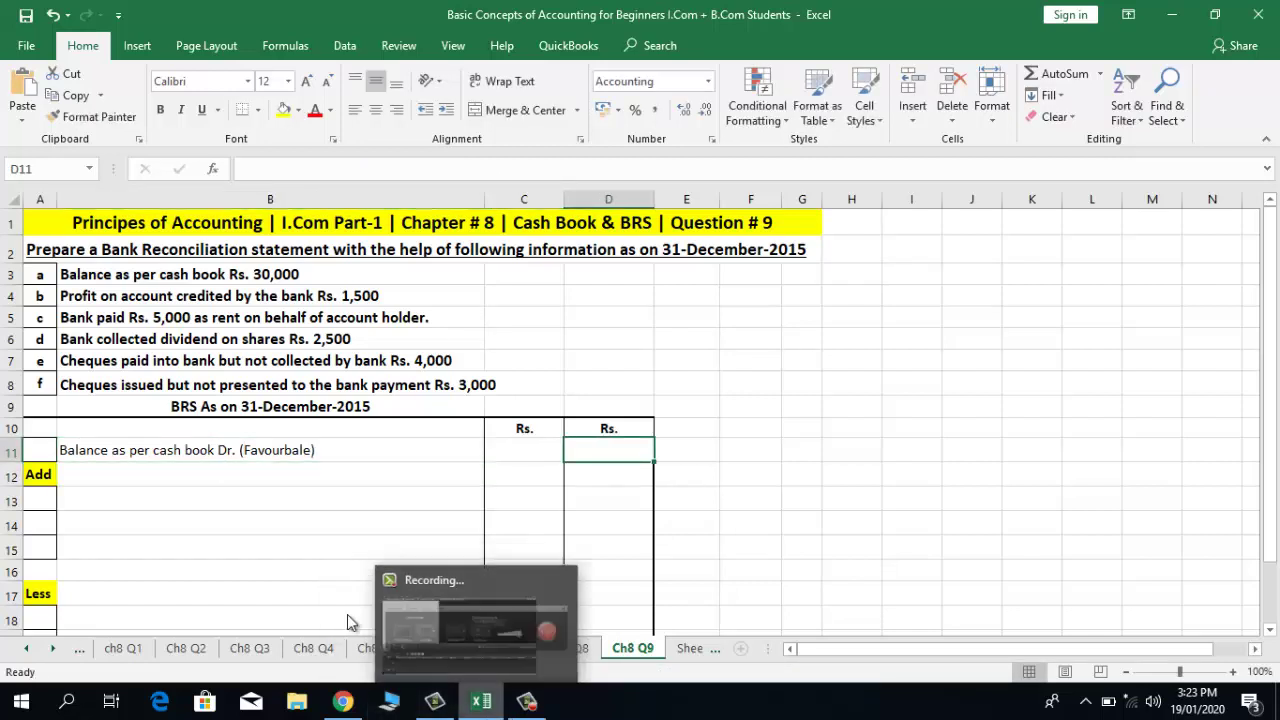
left_click(530, 472)
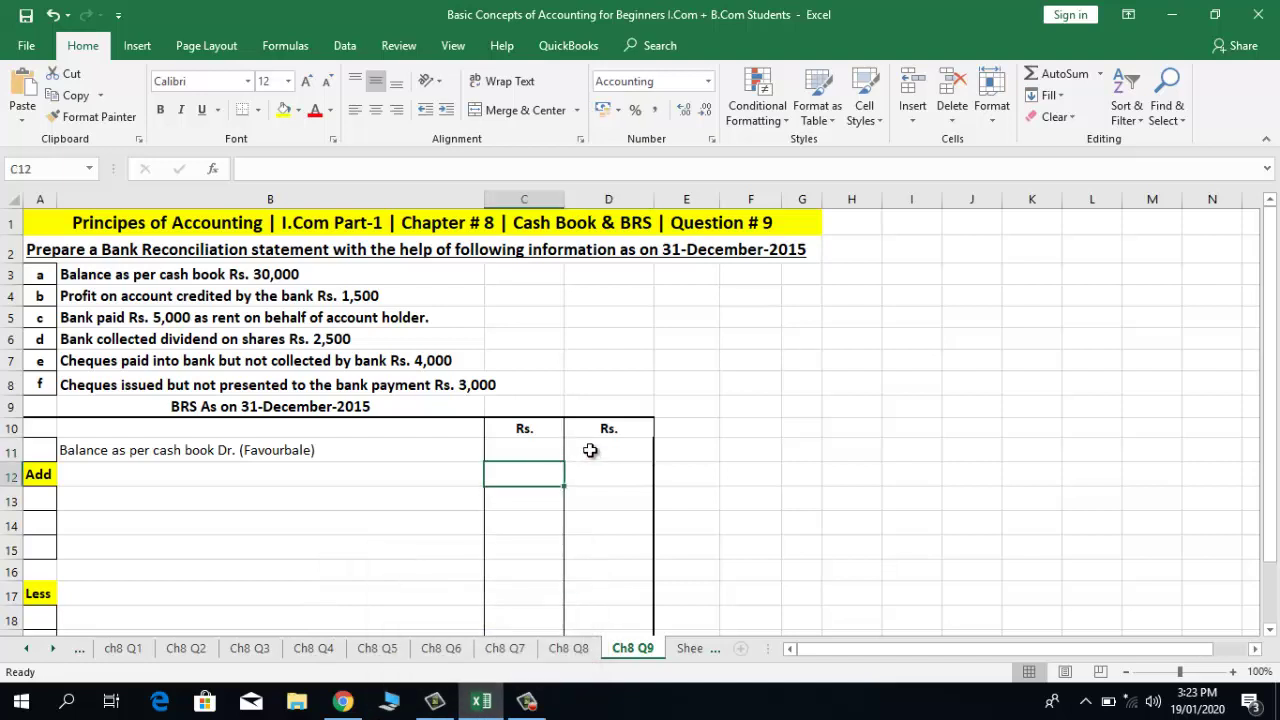
left_click(592, 451)
type("30000")
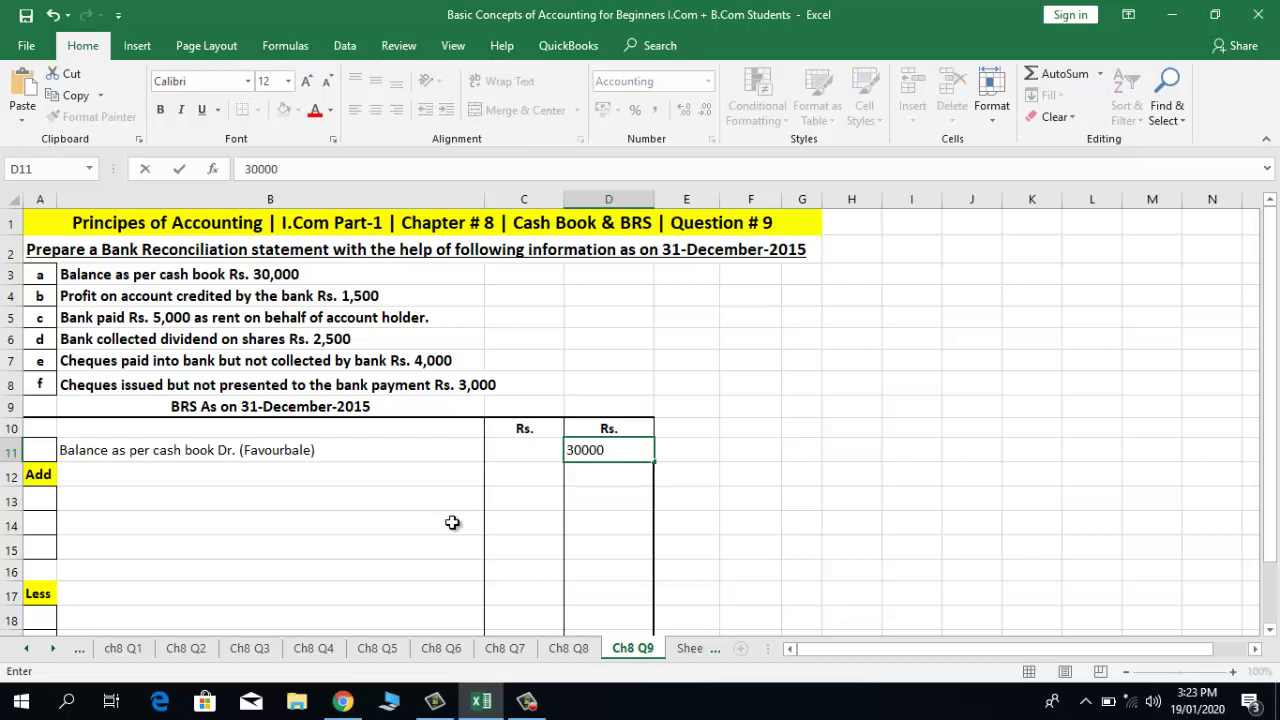
key("Return")
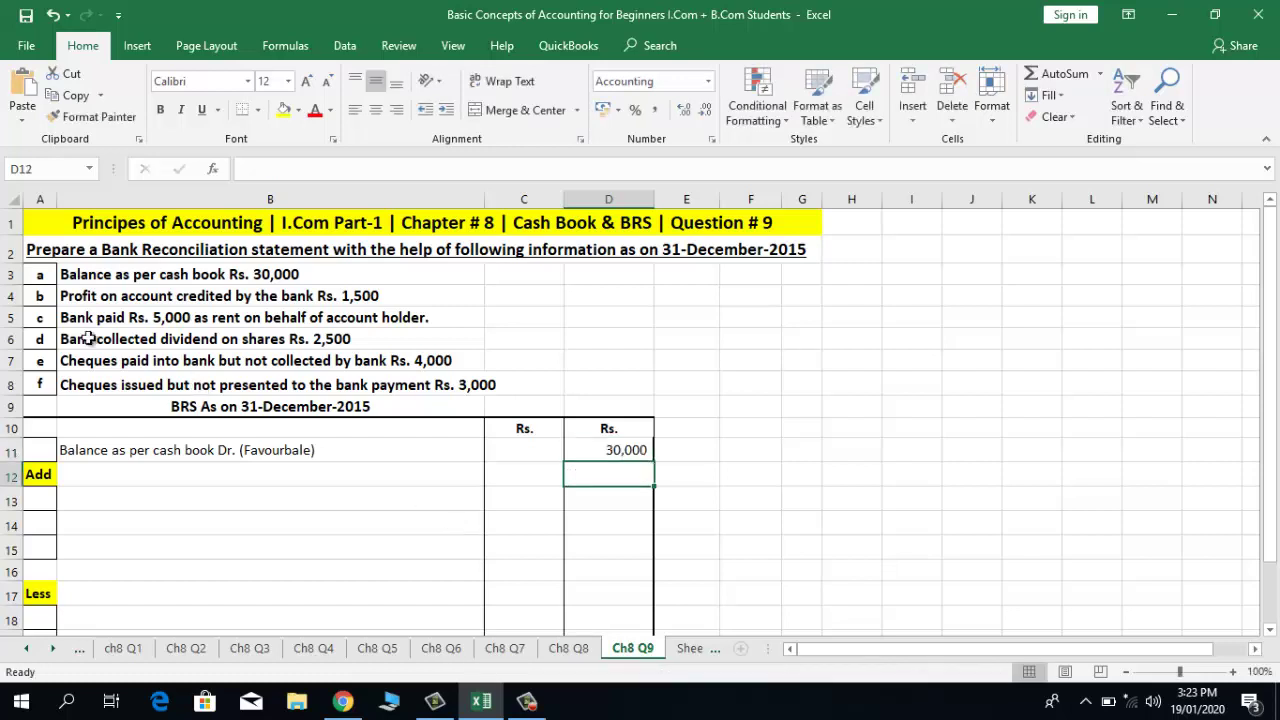
Label the first row under Add as b in A13 and describe it as "Profit Credited In A/c" in B13
left_click(36, 296)
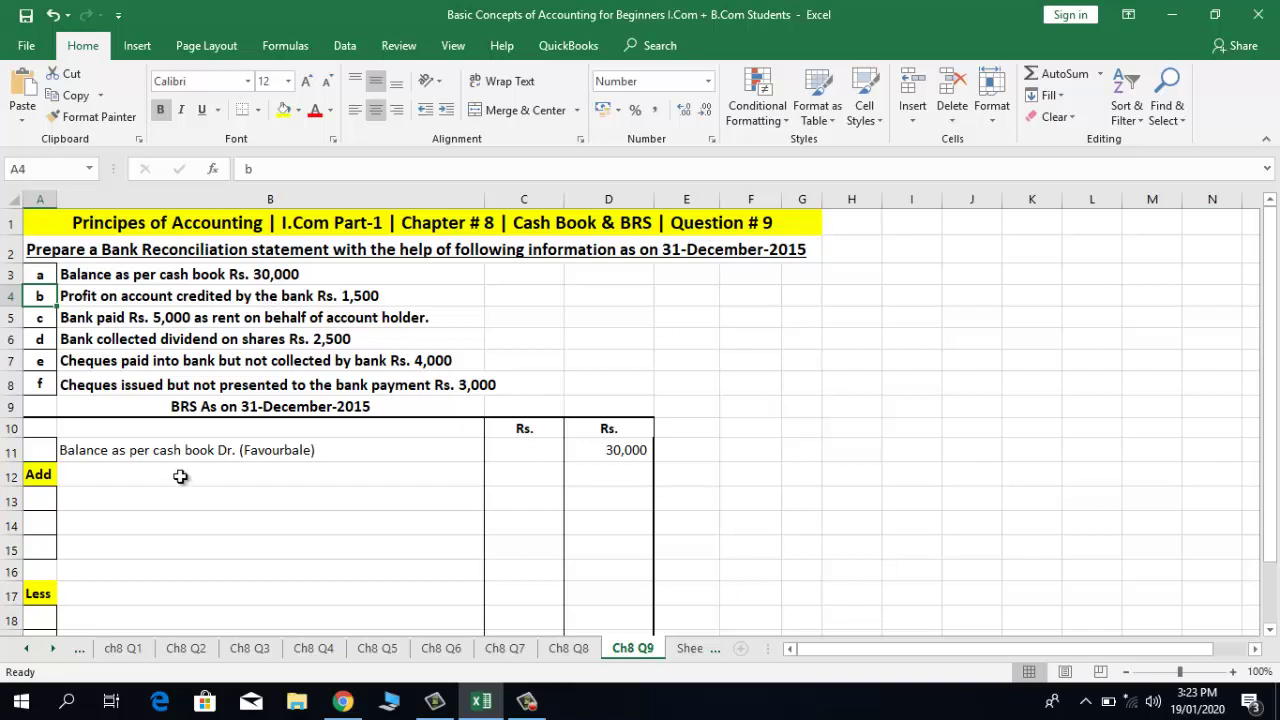
left_click(109, 480)
left_click(102, 499)
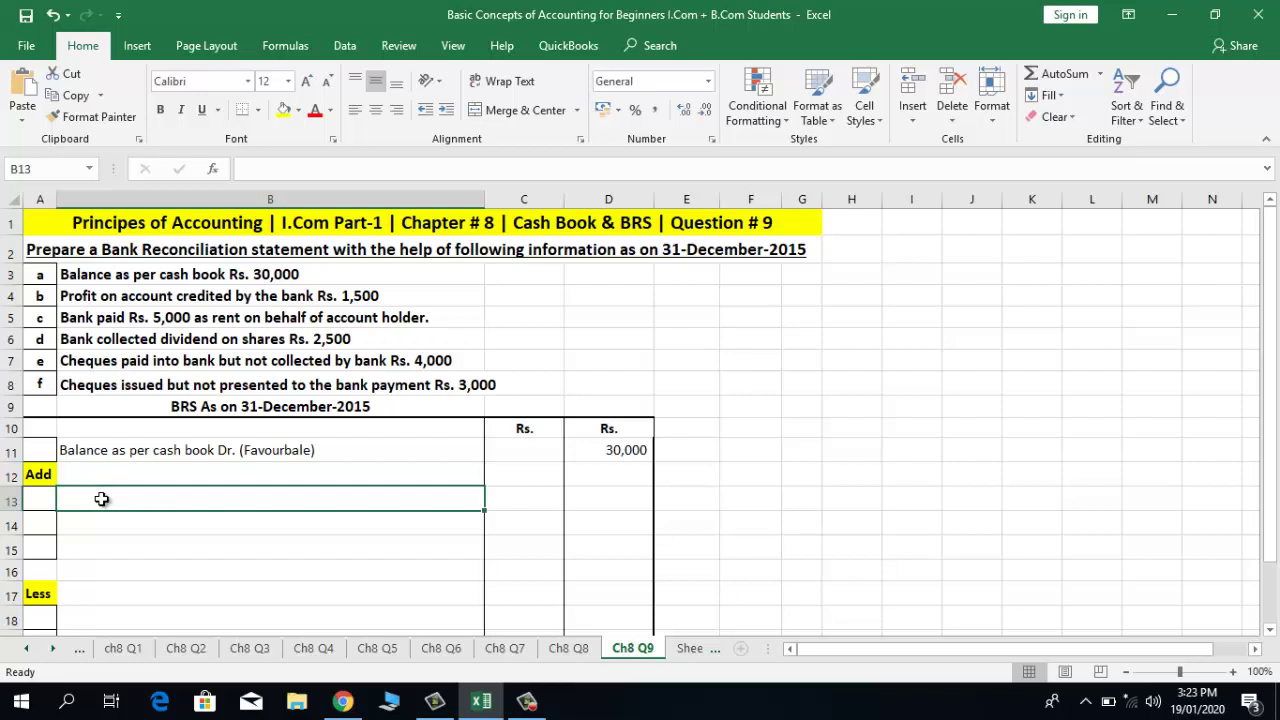
key("Left")
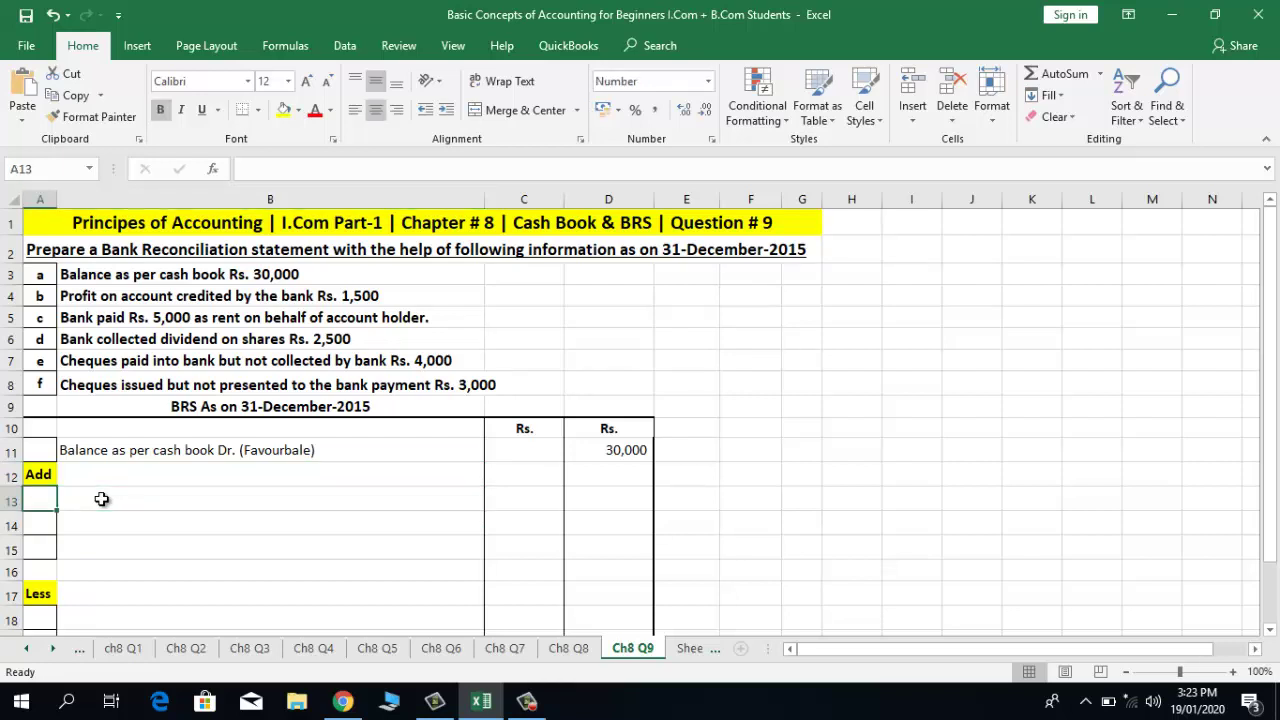
type("b")
key("Tab")
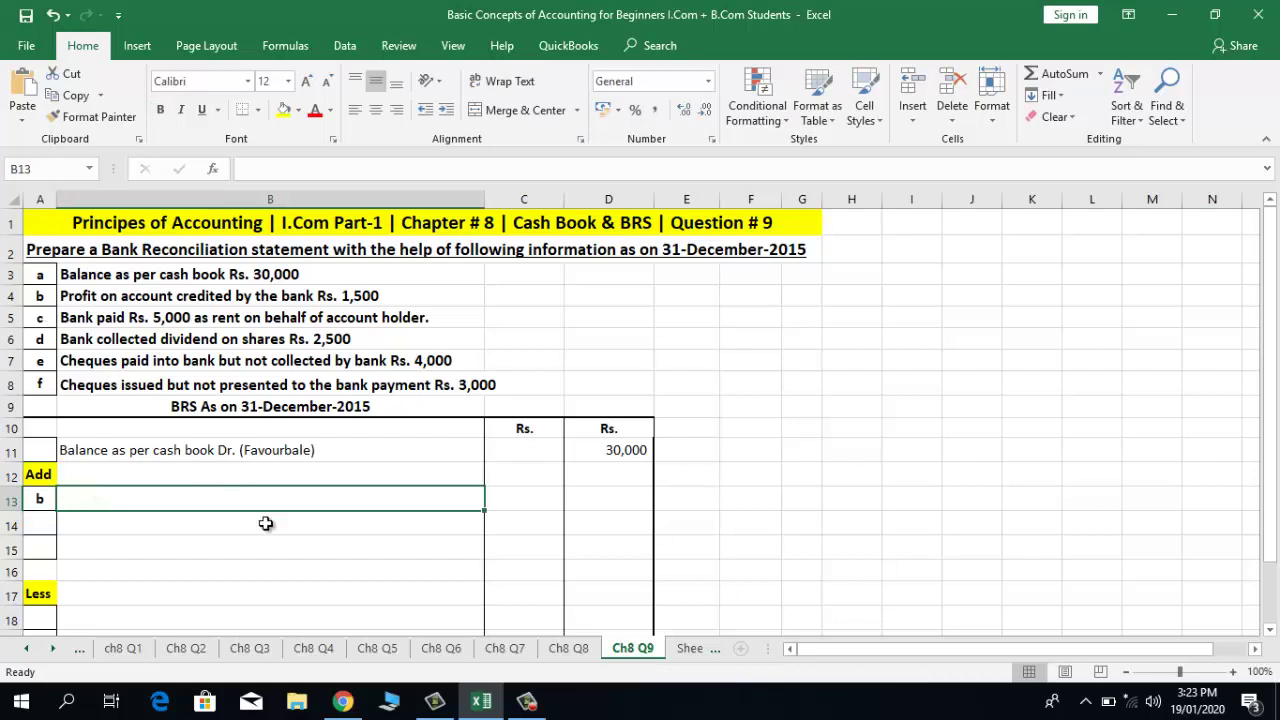
type("Profit ")
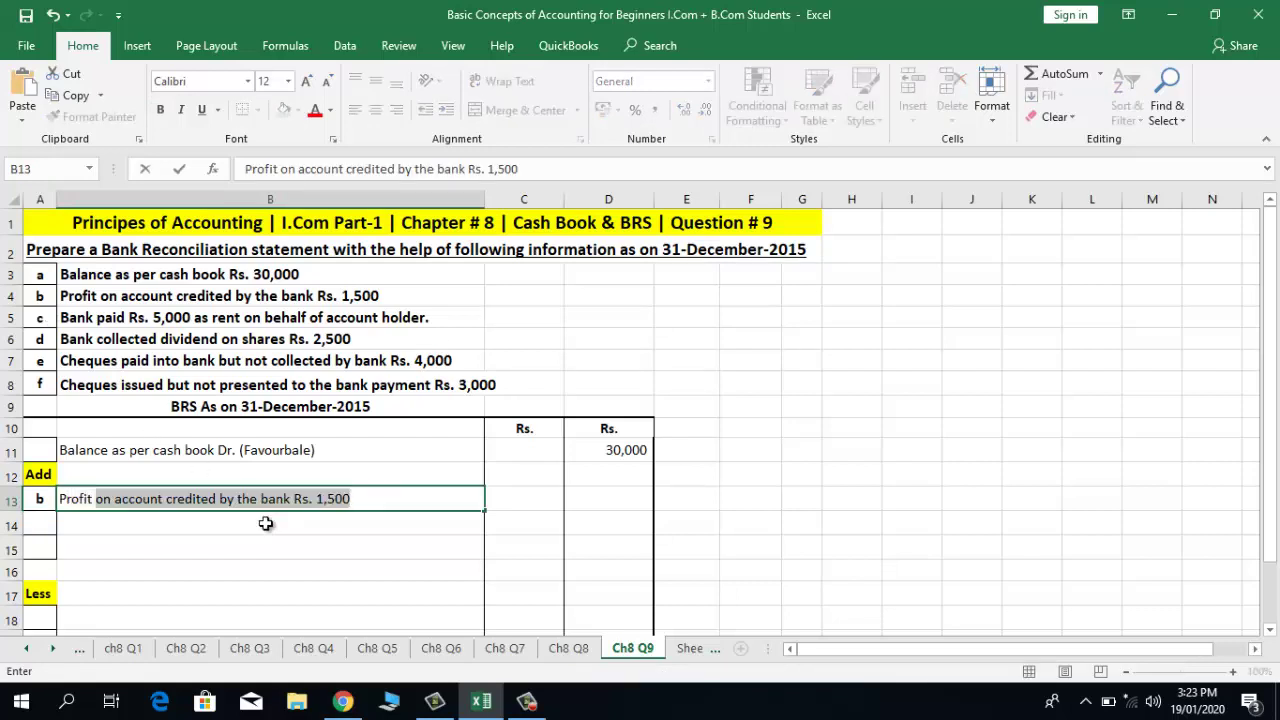
type("Credited")
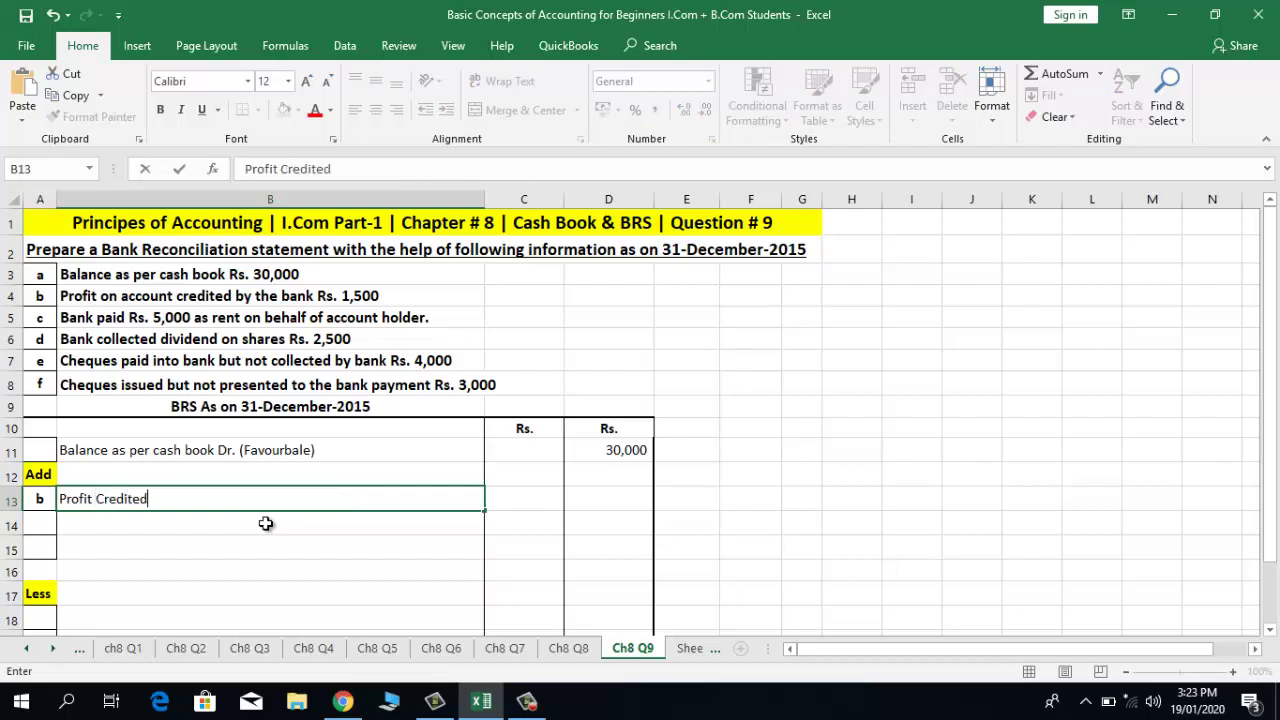
type(" In A/c")
key("Tab")
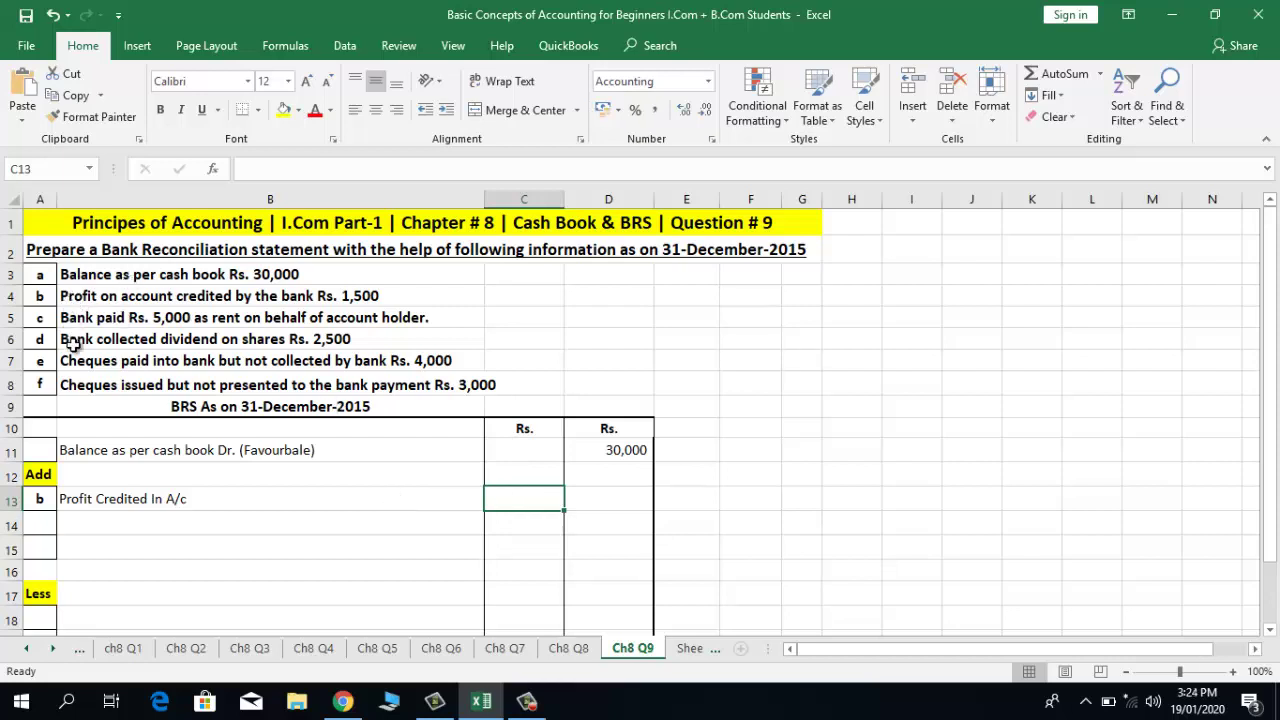
Enter 1500 as the amount of the credited profit in C13, the inner Rs. column
left_click(517, 526)
left_click(514, 545)
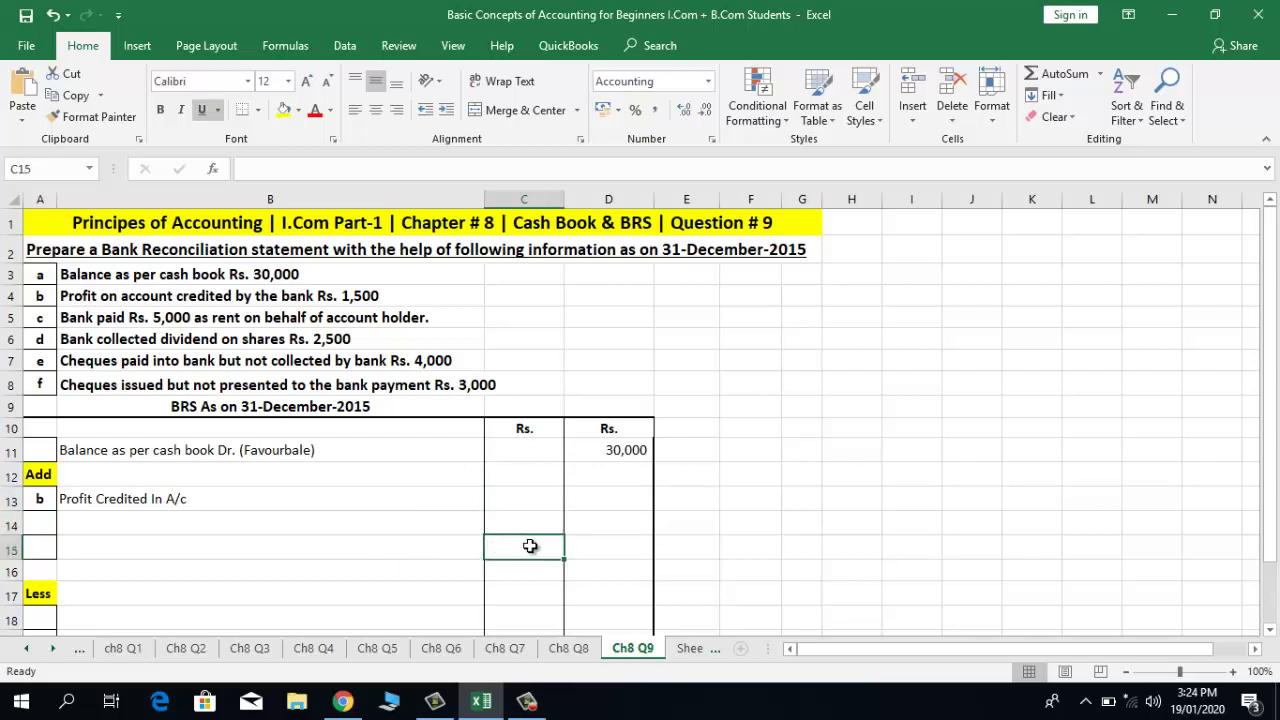
left_click(598, 548)
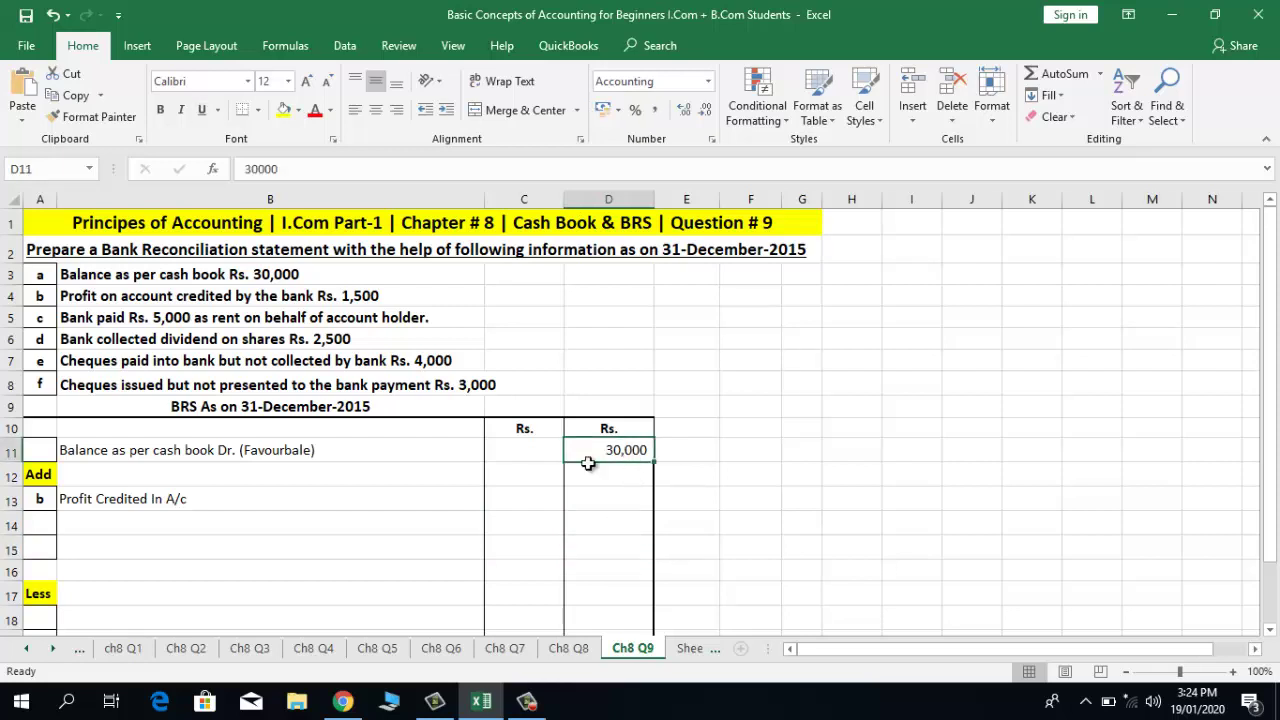
left_click(480, 500)
left_click(508, 497)
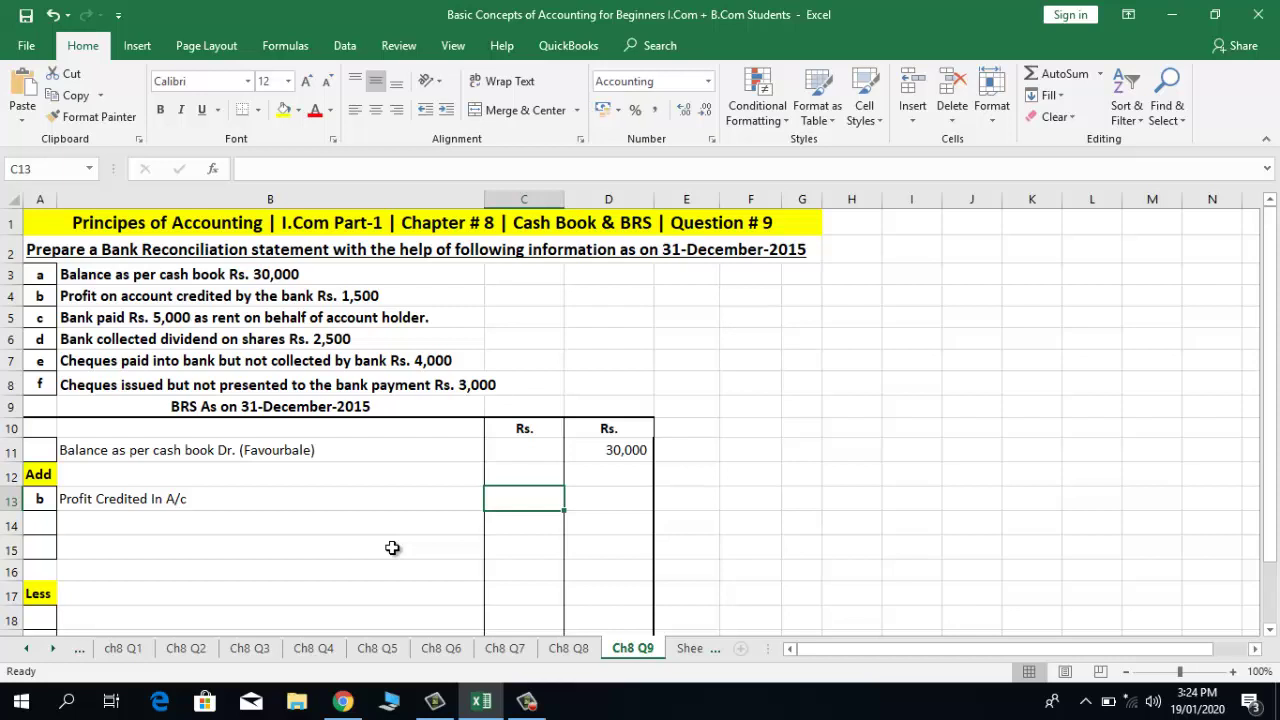
type("1500")
key("Return")
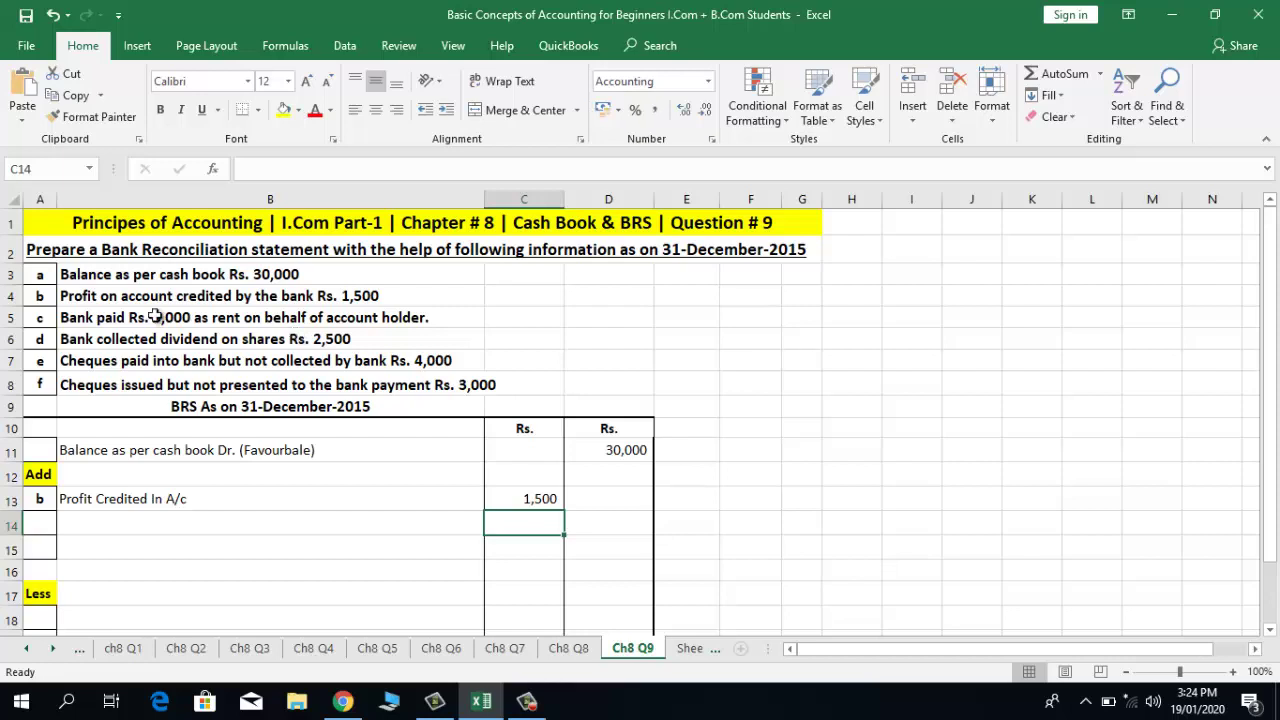
Label the first row under Less as c in A18 for the rent the bank paid on the account holder's behalf
left_click(46, 318)
left_click(78, 320)
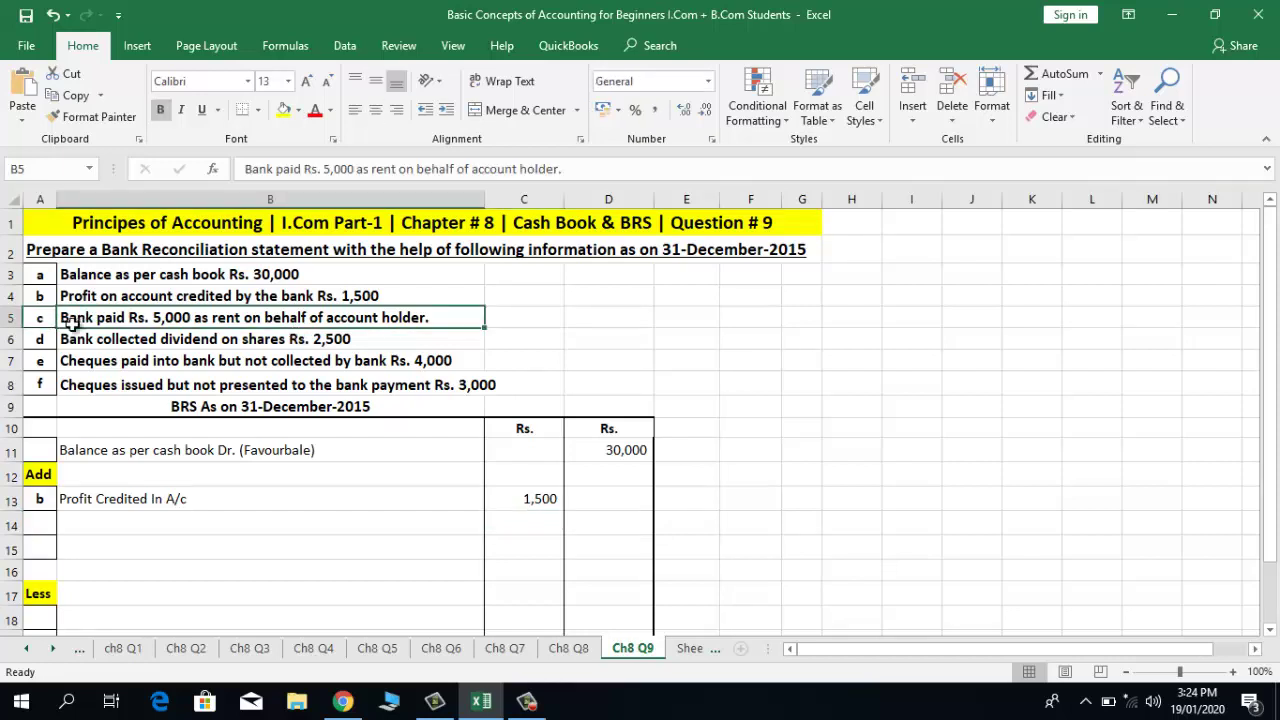
left_click(31, 324)
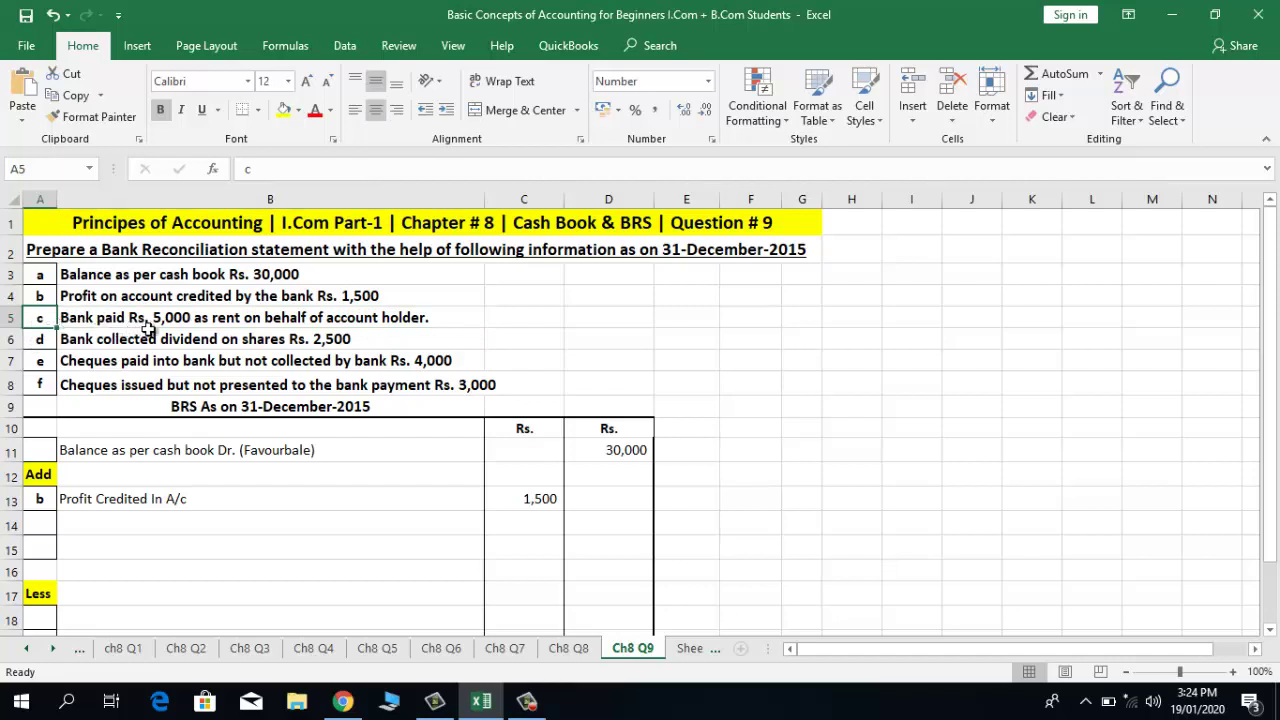
left_click(89, 590)
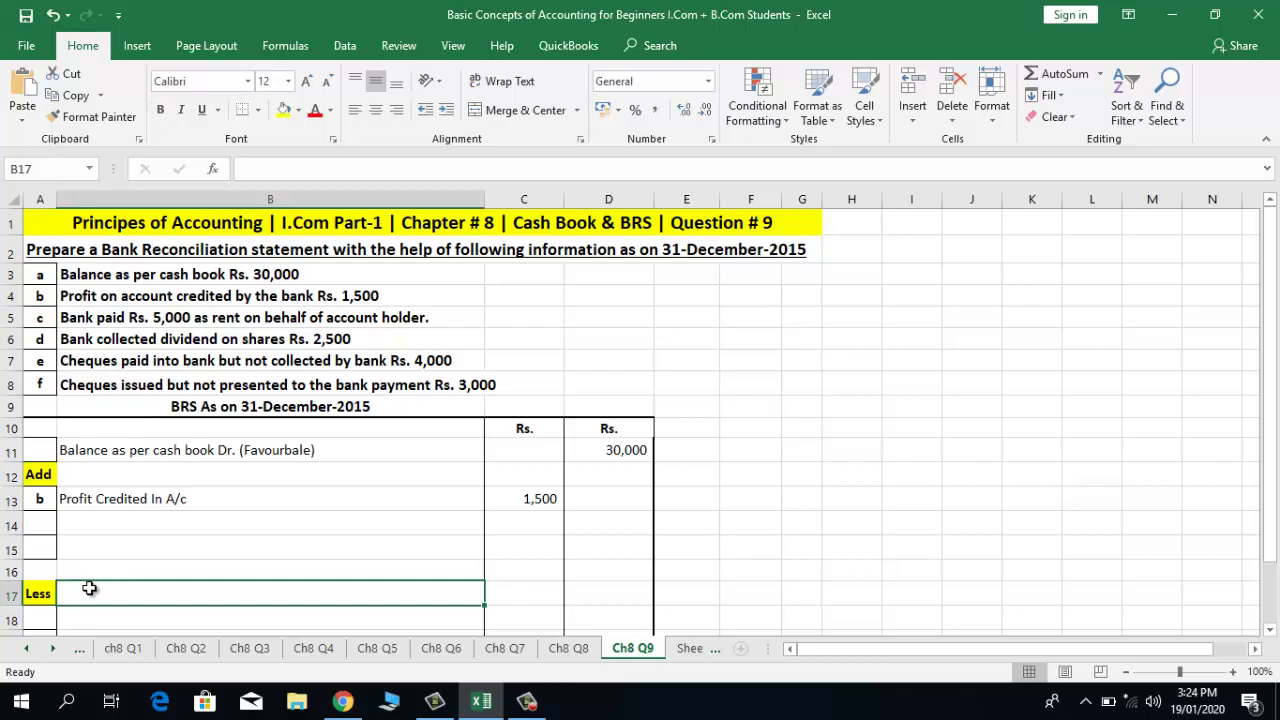
scroll(89, 588, "down", 1)
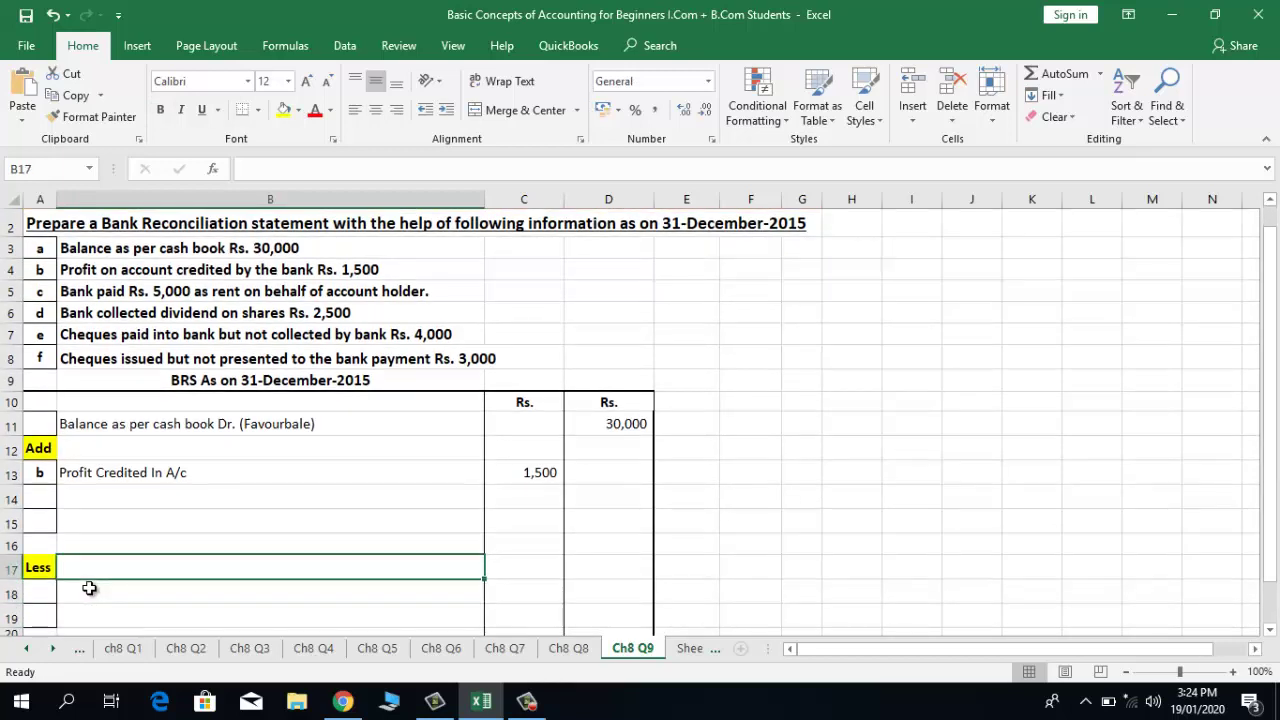
left_click(89, 588)
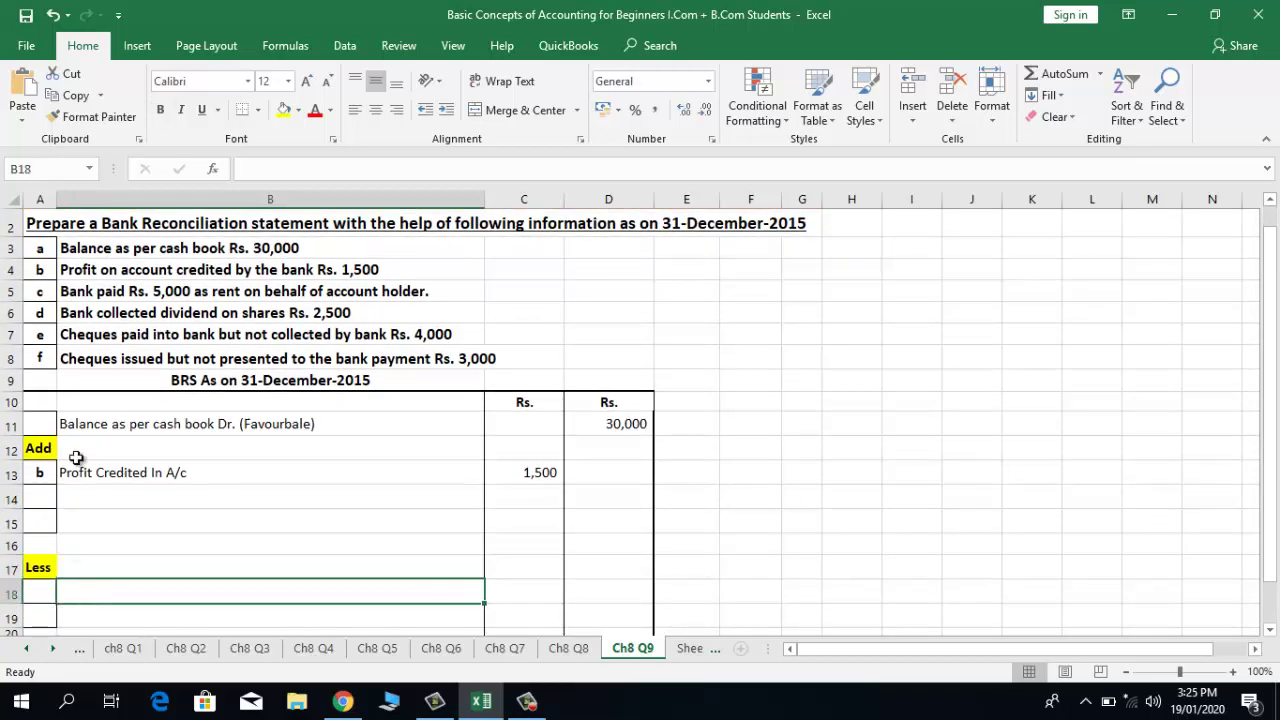
left_click(86, 298)
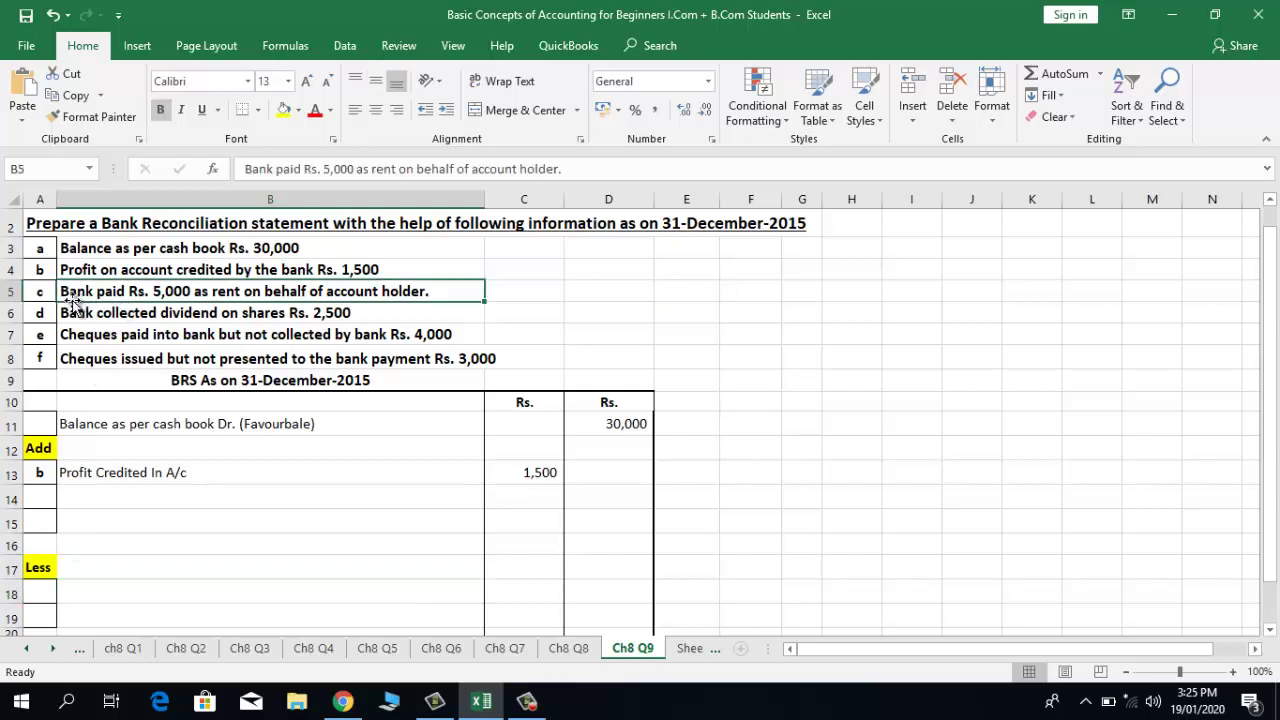
left_click(43, 594)
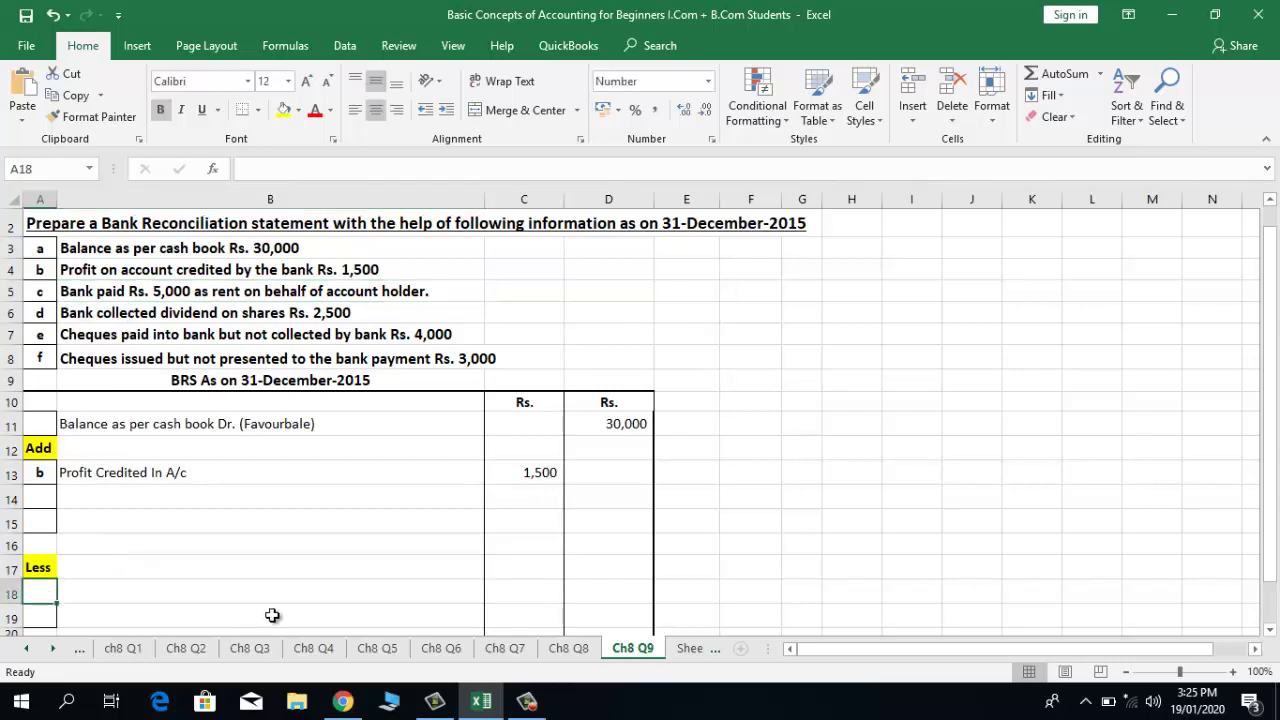
type("c")
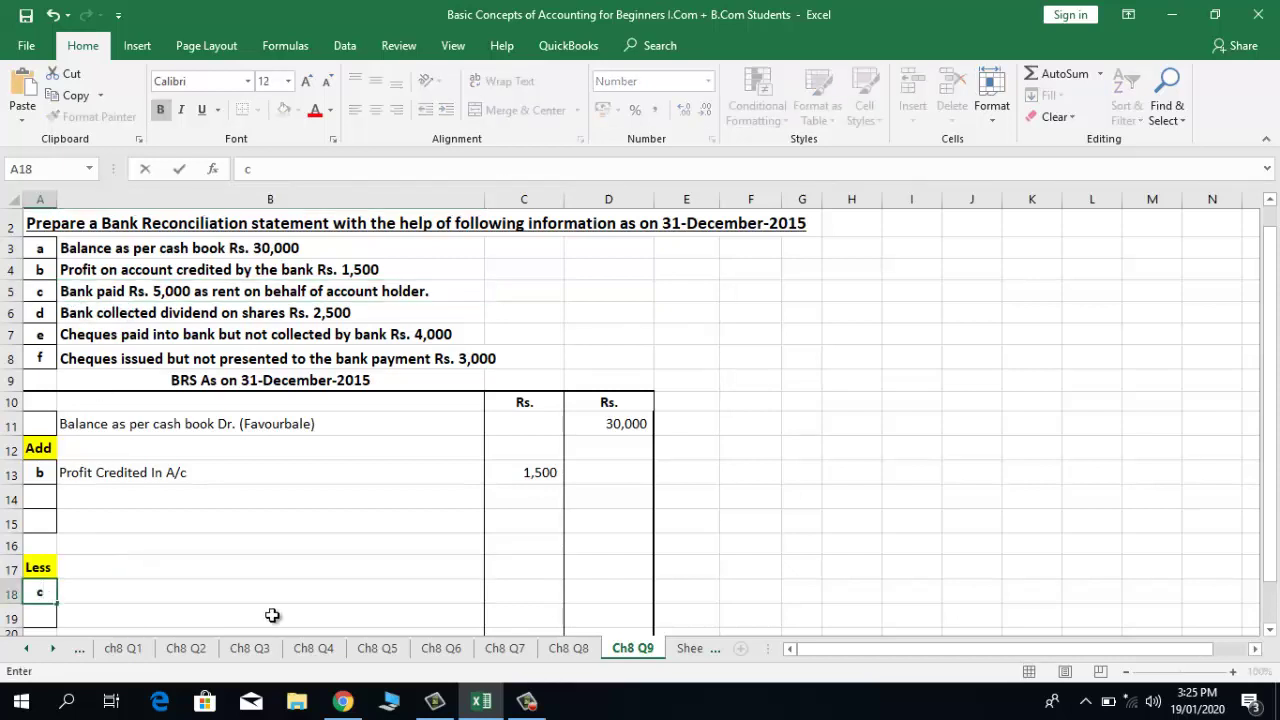
key("Tab")
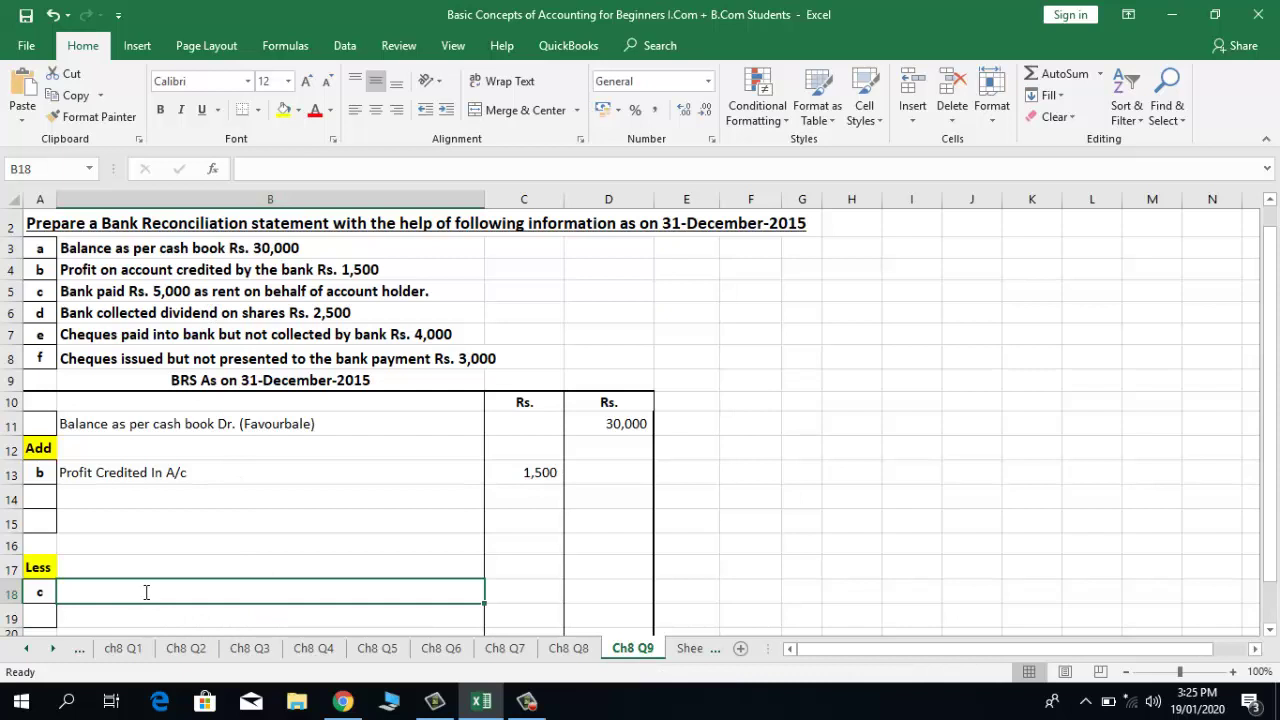
Describe item c as "Rent Paid by Bank" in B18
type("Rent ")
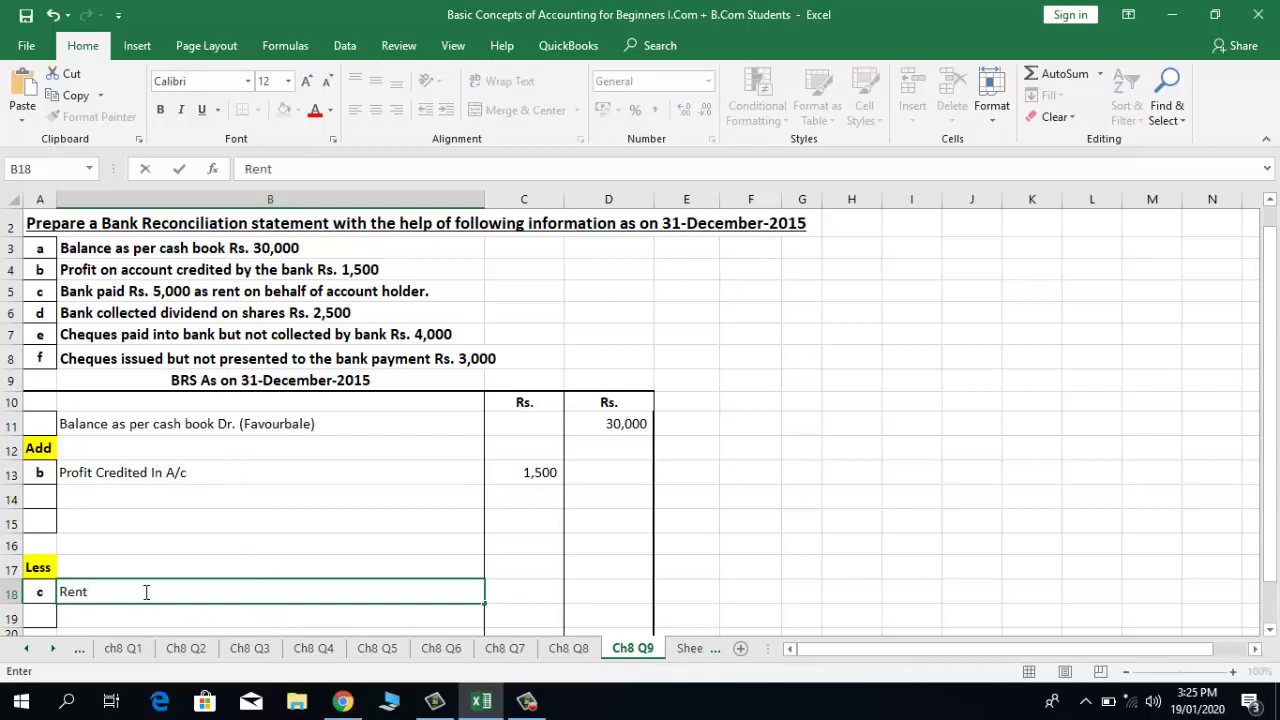
type("Paid by Bank")
key("Tab")
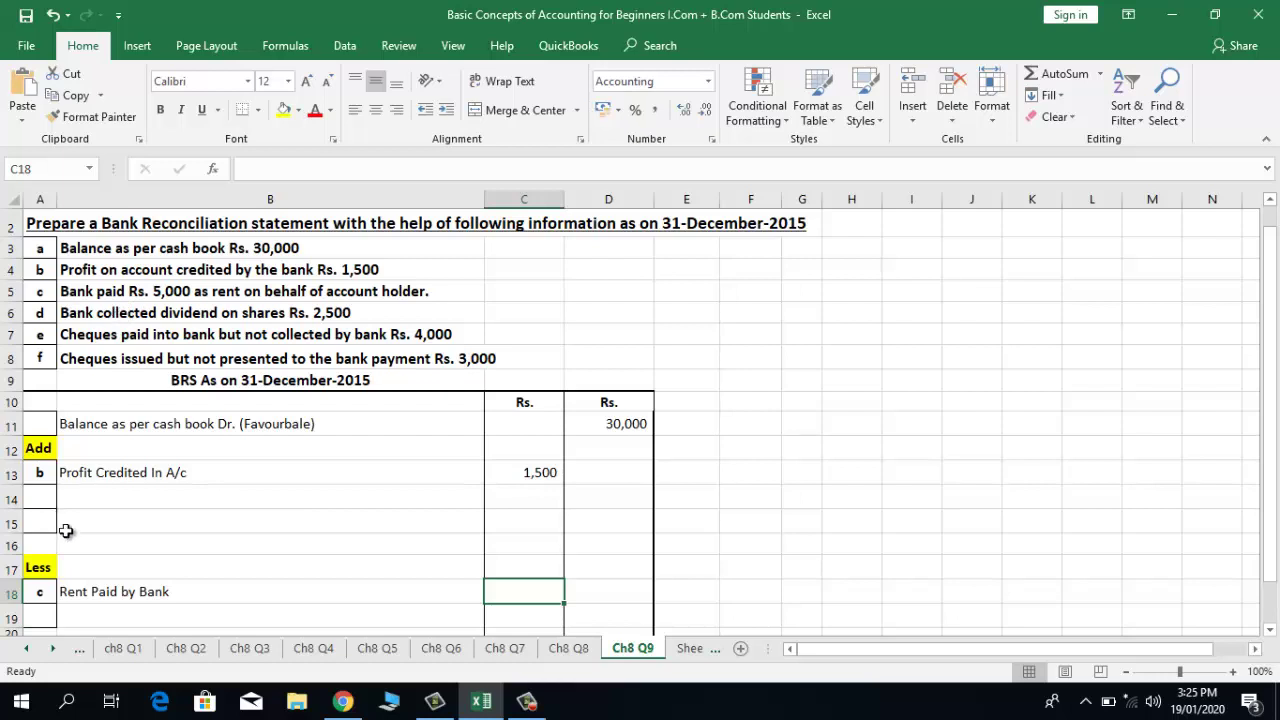
Compare items b and c in the question with their rows under Add and Less in the statement
left_click_drag(62, 598, 47, 605)
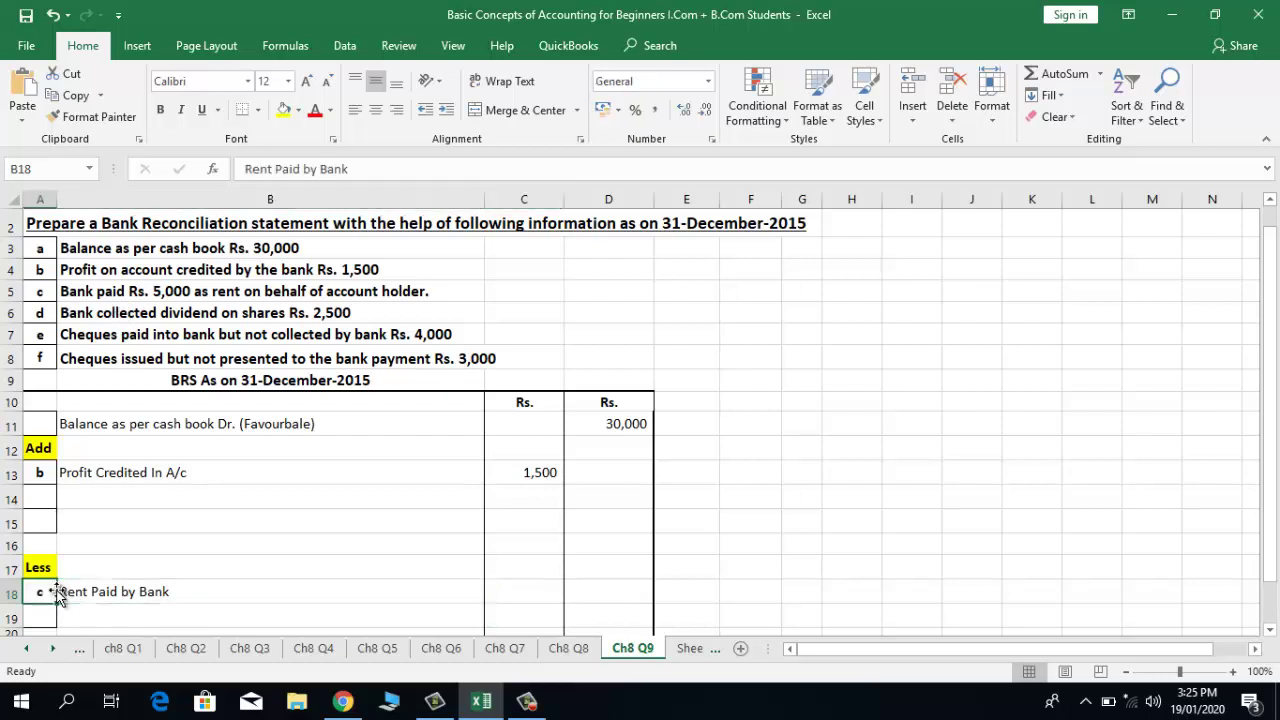
left_click(135, 592)
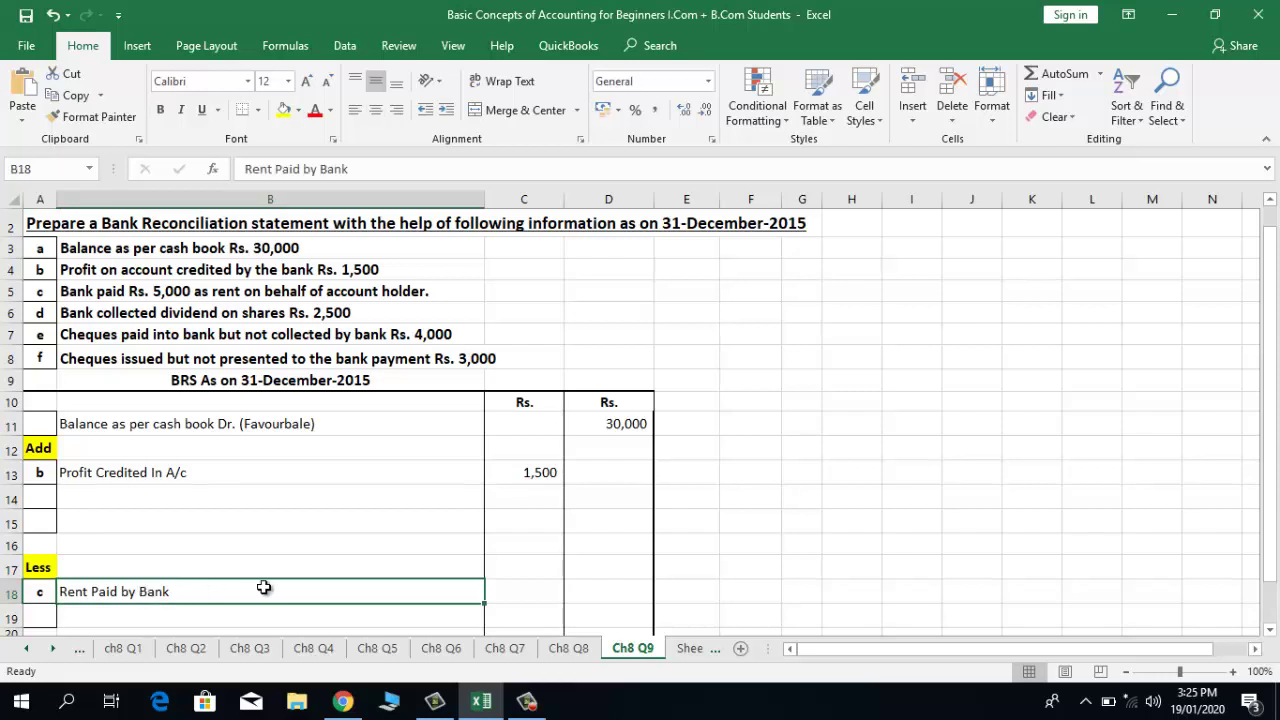
left_click(242, 297)
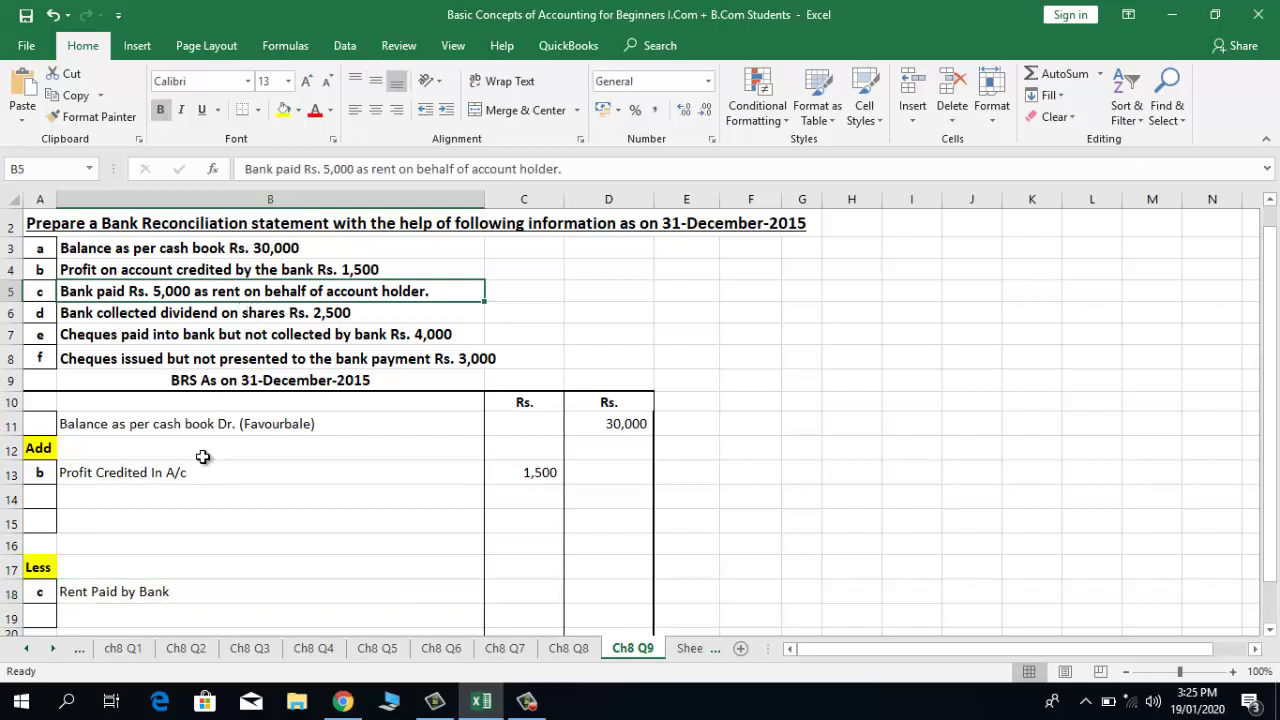
left_click(30, 567)
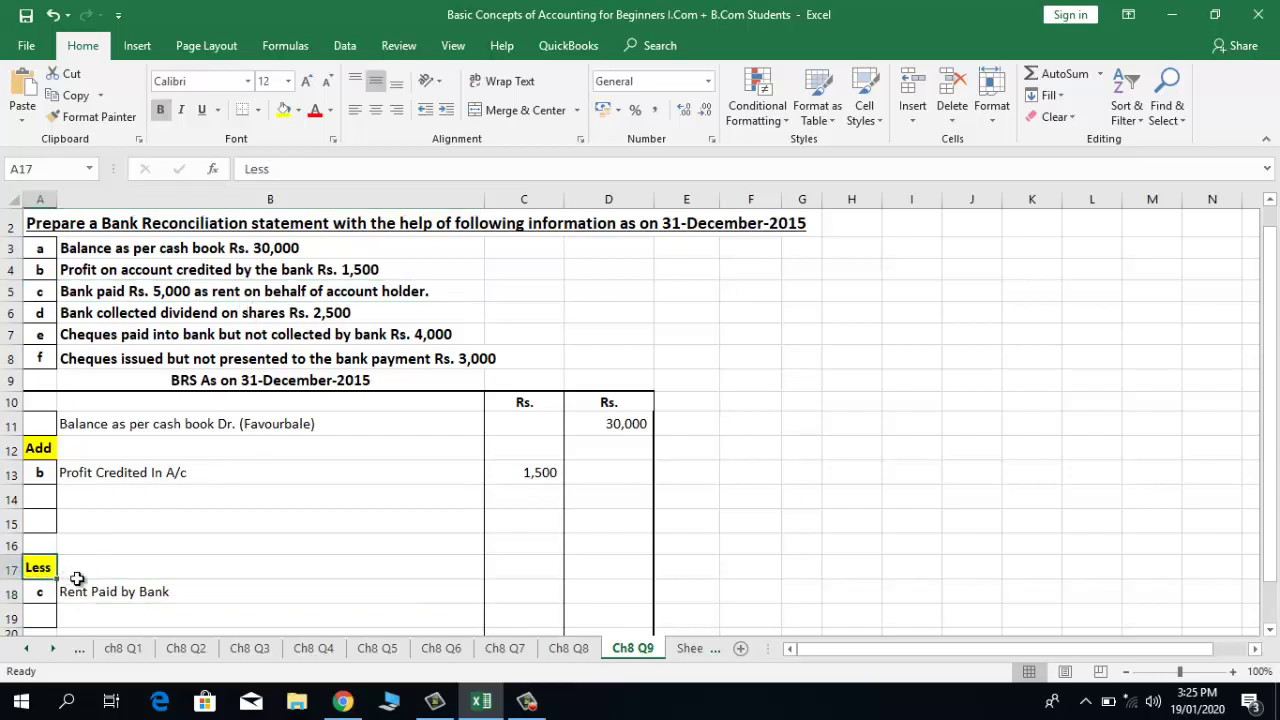
left_click(108, 588)
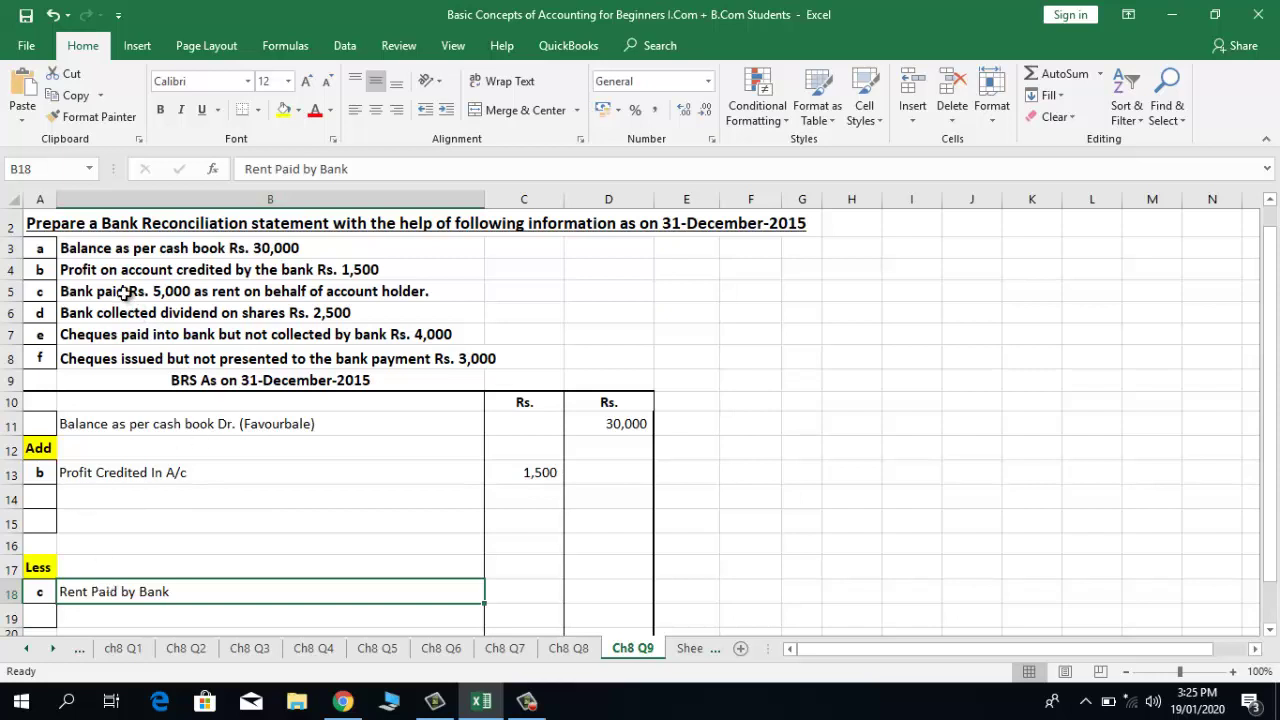
left_click(54, 270)
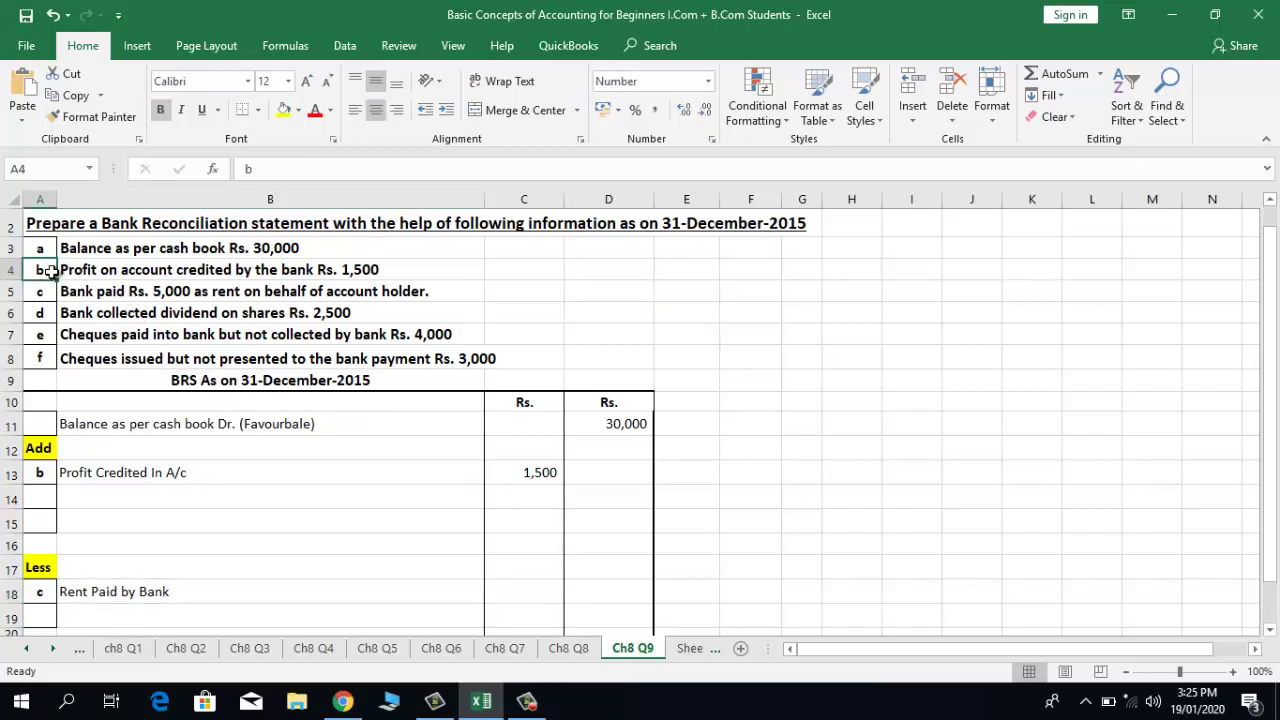
left_click(44, 290)
left_click(34, 470)
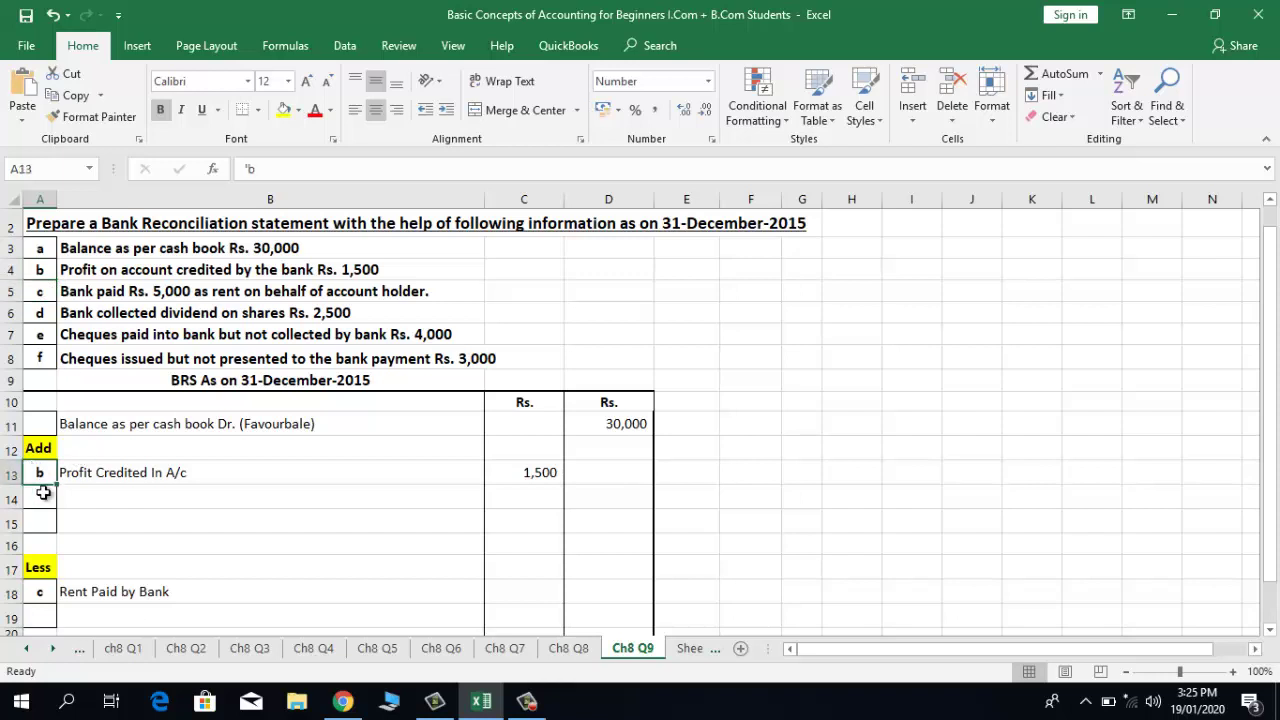
left_click(46, 495)
left_click(46, 592)
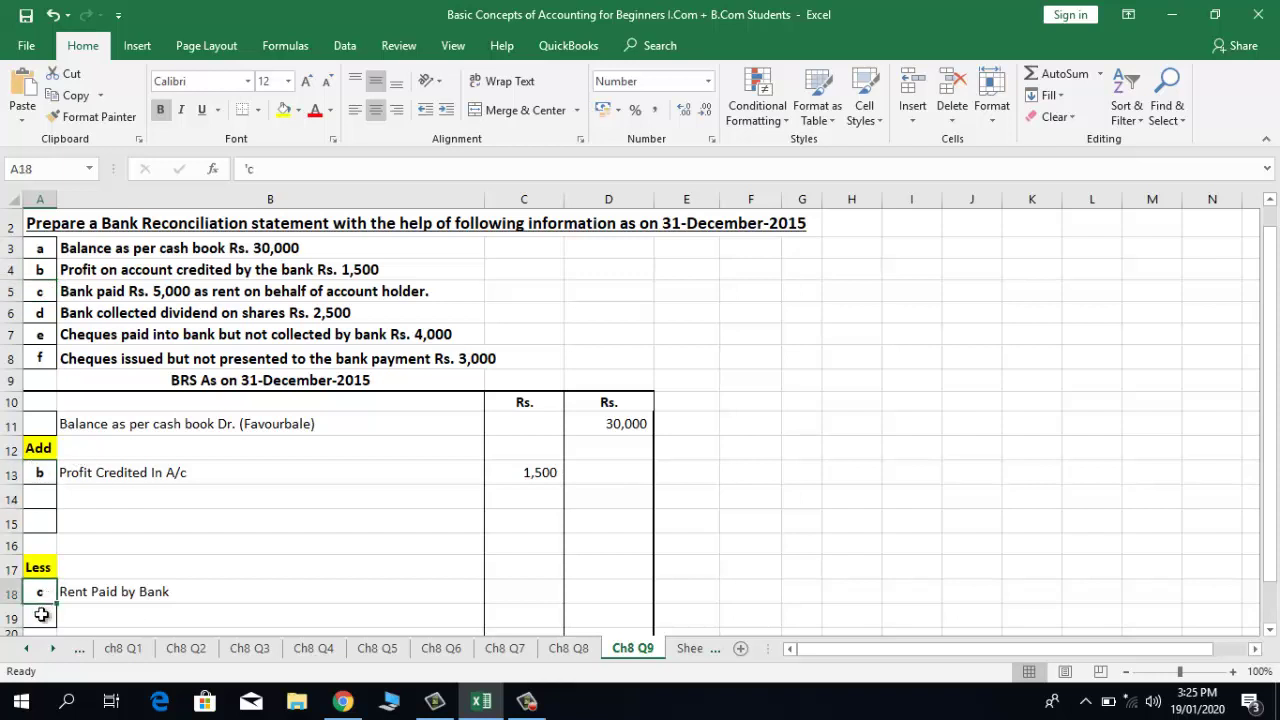
left_click(42, 614)
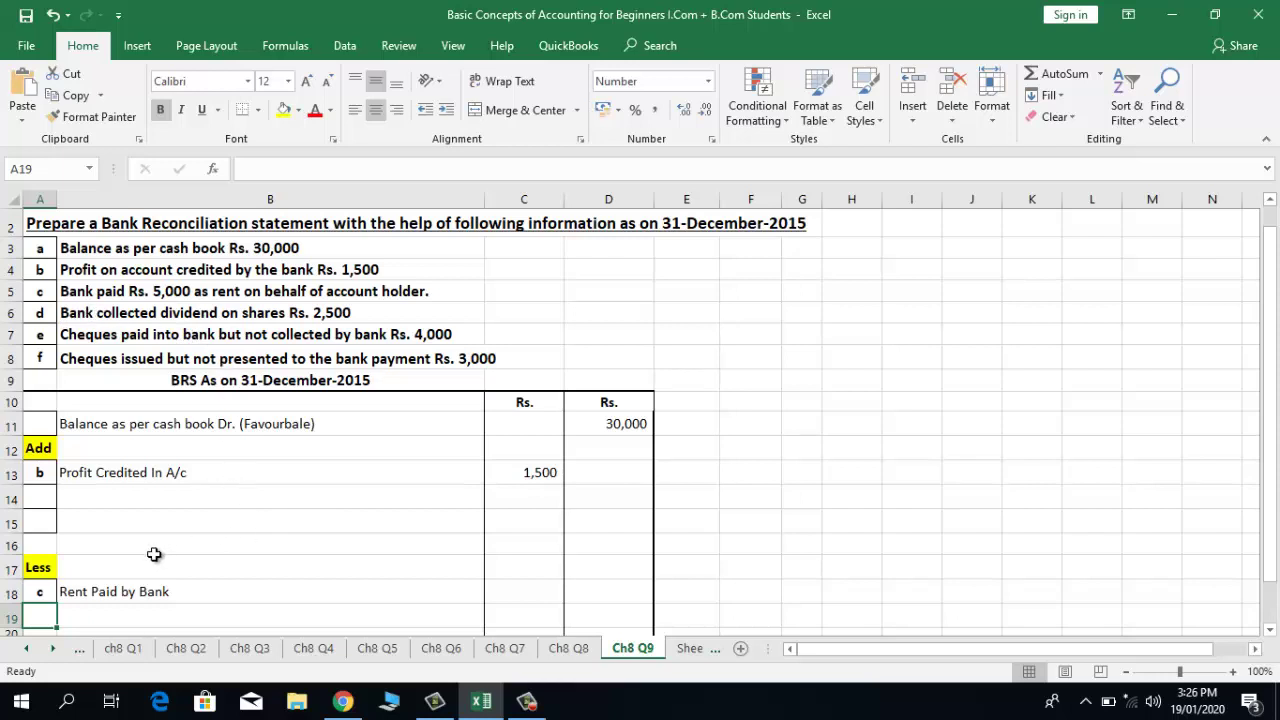
Enter 5000 as the amount of the rent paid by the bank in C18, the inner Rs. column
left_click(178, 592)
left_click(509, 594)
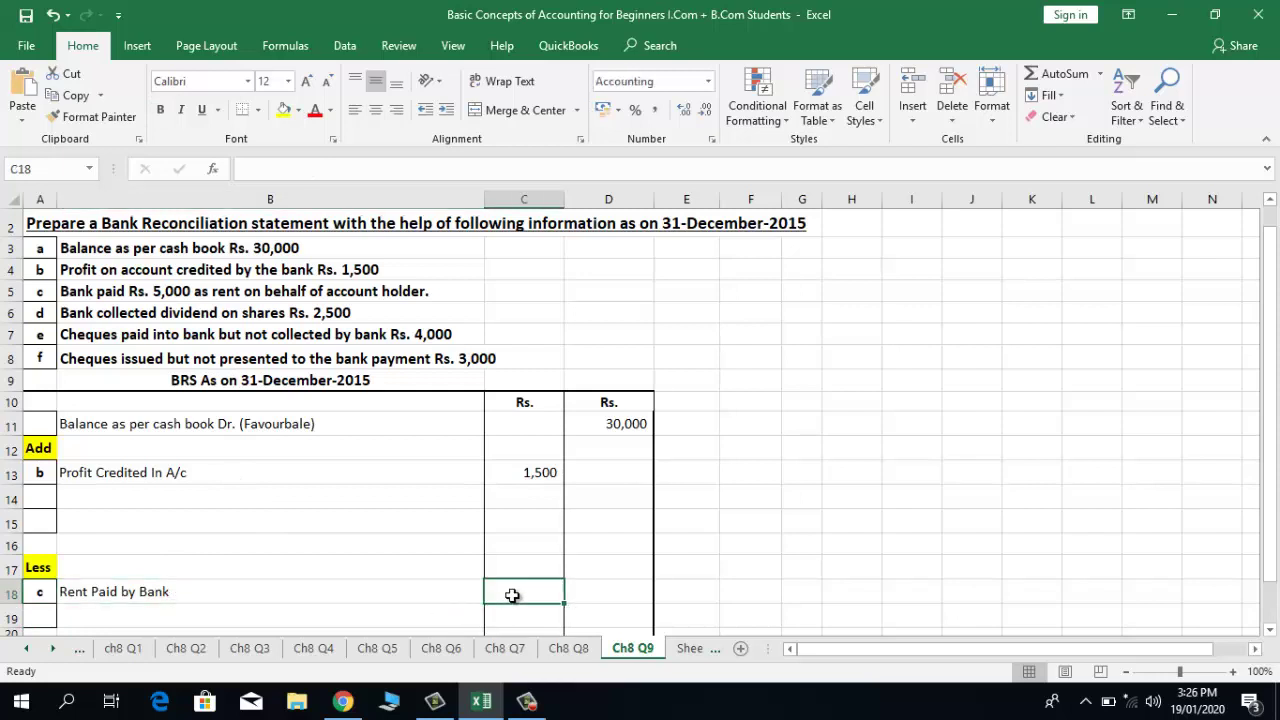
type("5000")
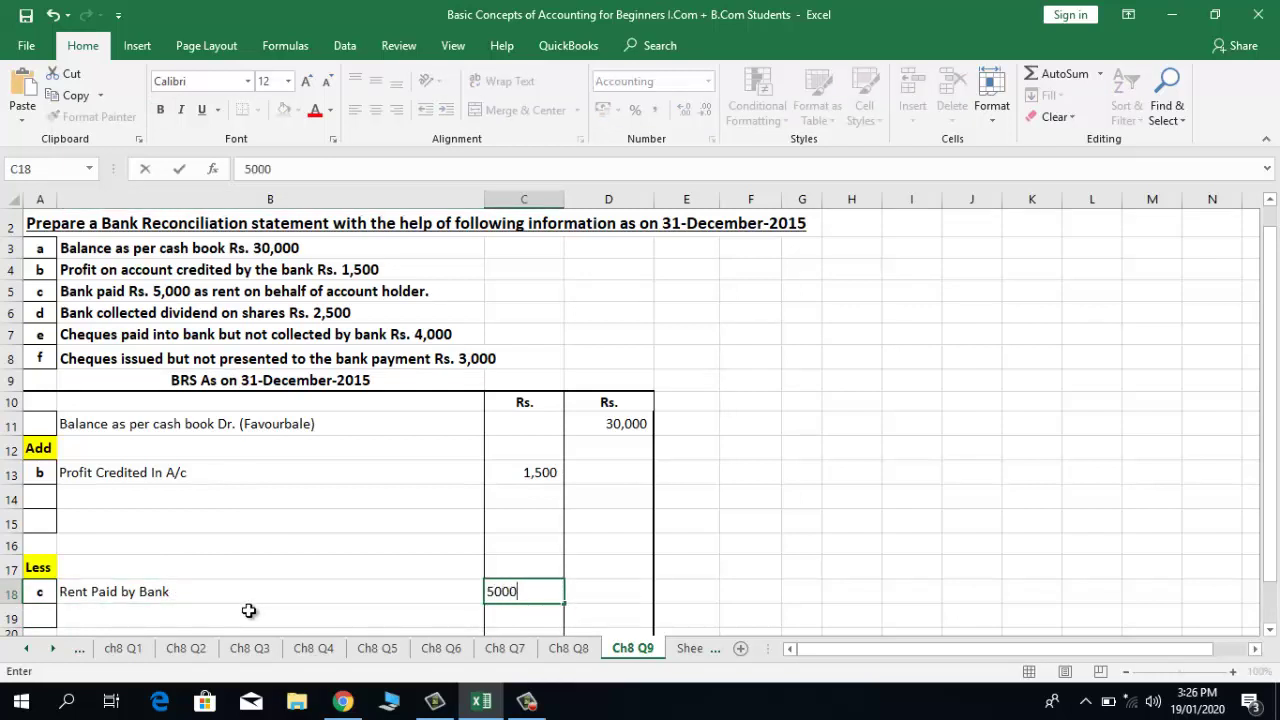
key("Return")
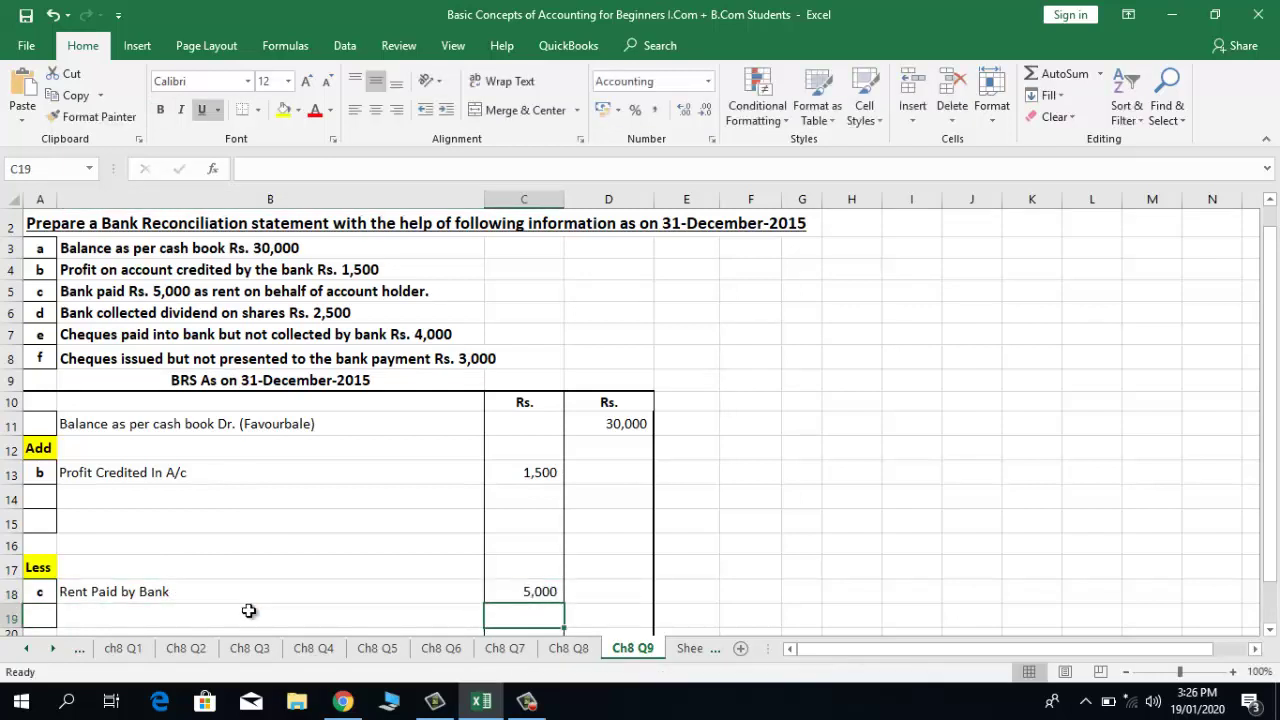
key("Return")
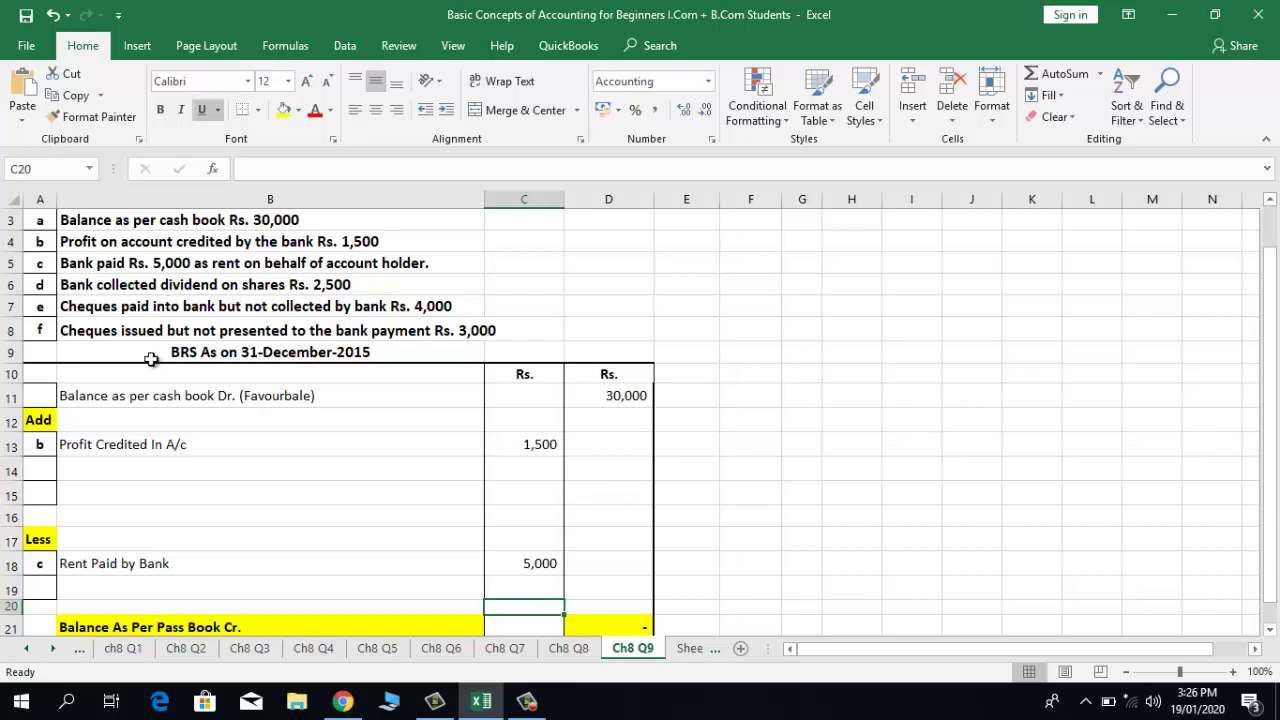
Label the second row under Add as d in A14 and describe it as "Dividend on Share Credited In A/c" in B14
left_click(40, 476)
type("d")
key("Tab")
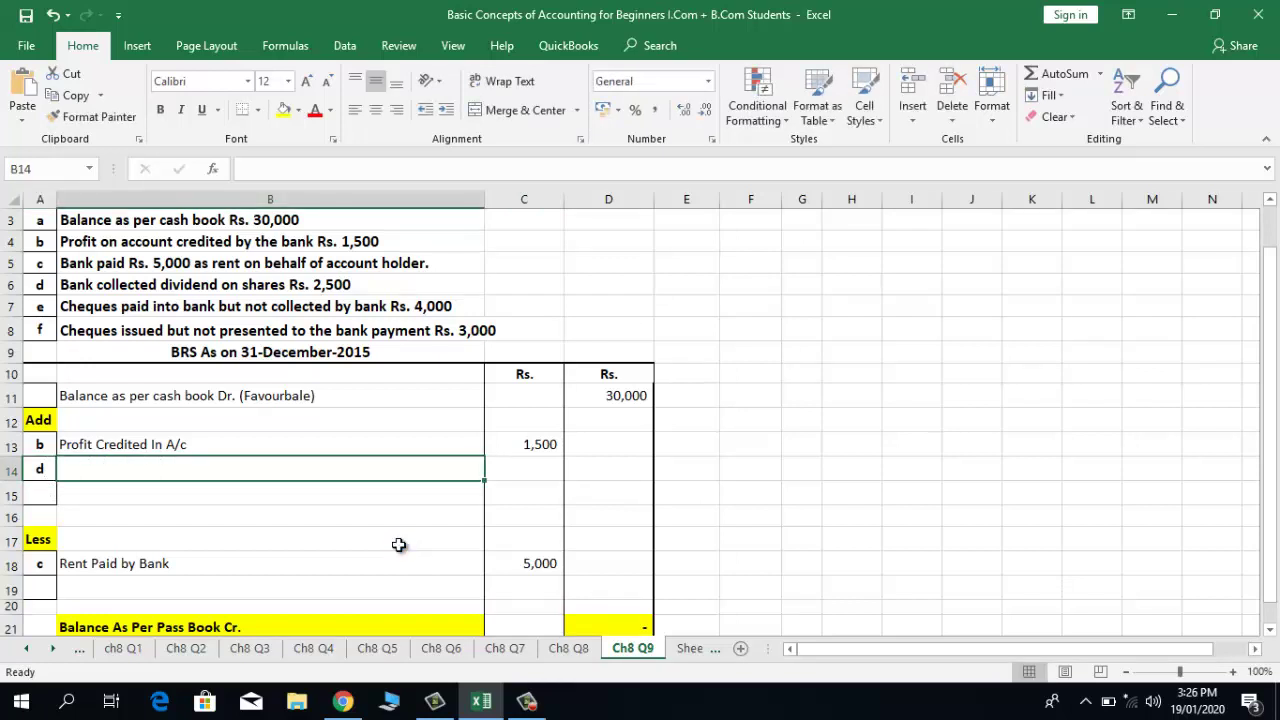
type("Div")
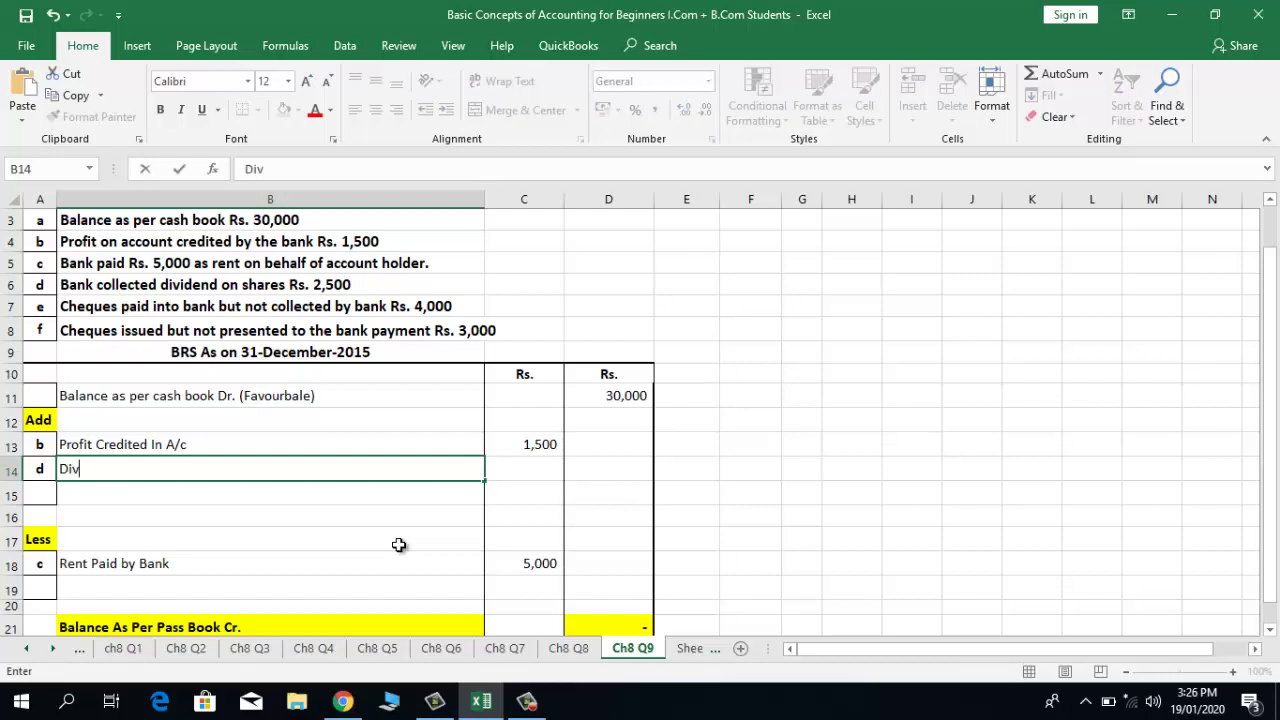
type("idend on Share ")
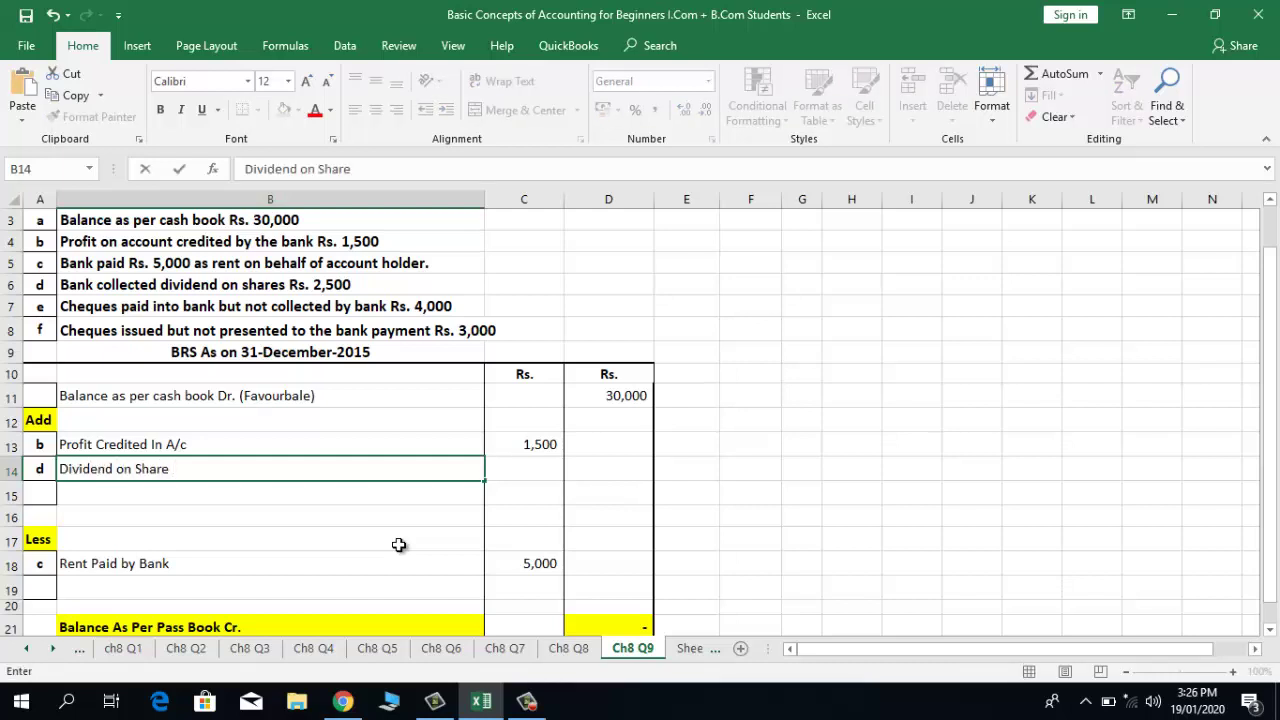
type("Credited In ")
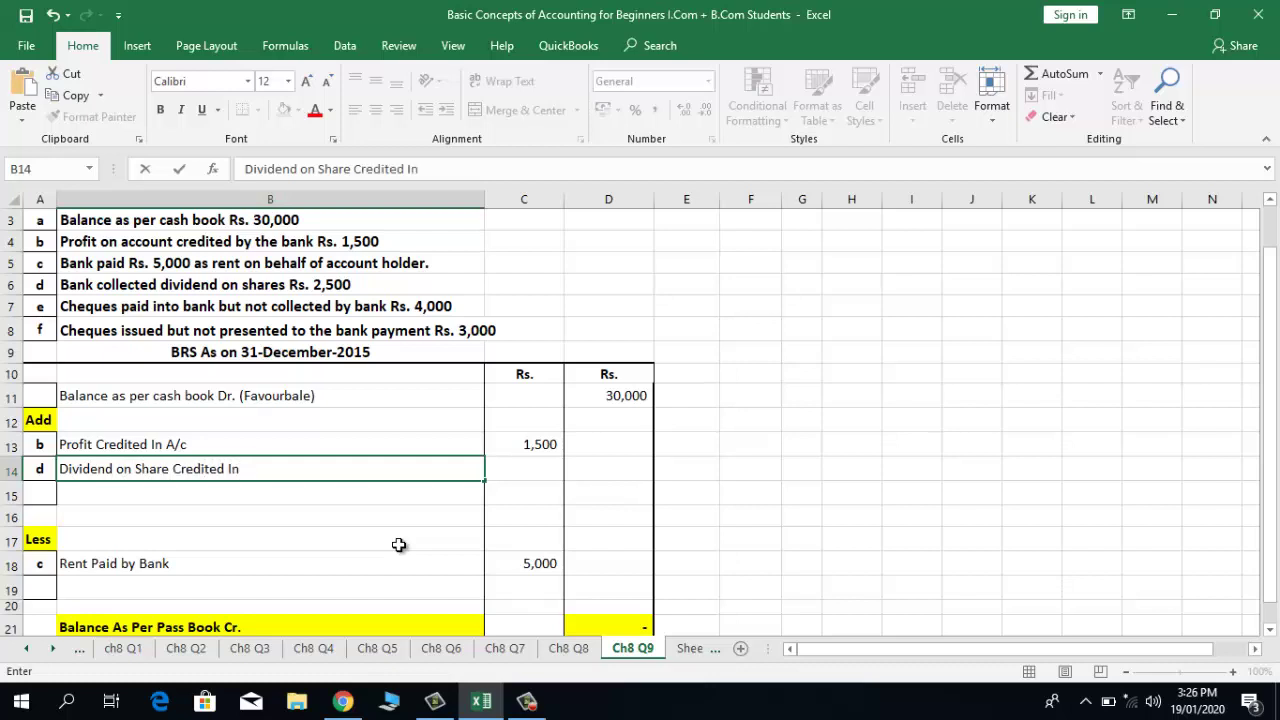
type("A/c")
key("Tab")
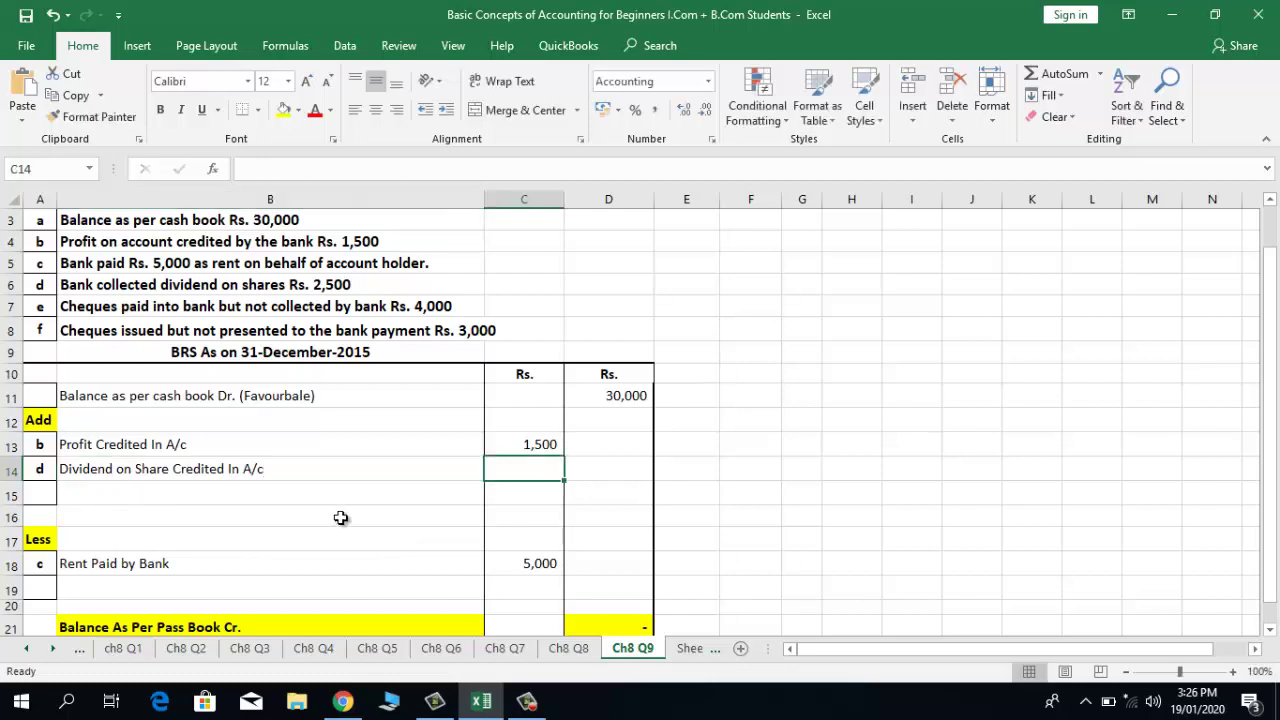
Enter 2500 as the amount of the credited dividend in C14, the inner Rs. column
left_click(315, 468)
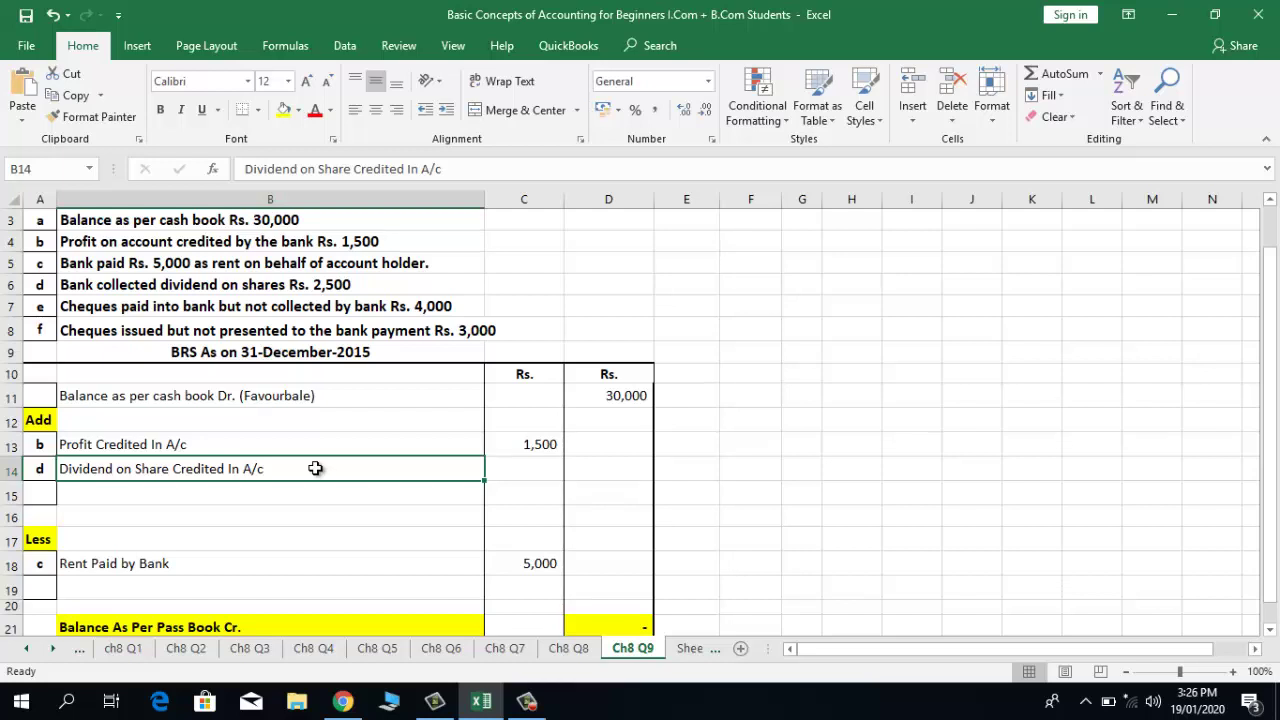
key("Tab")
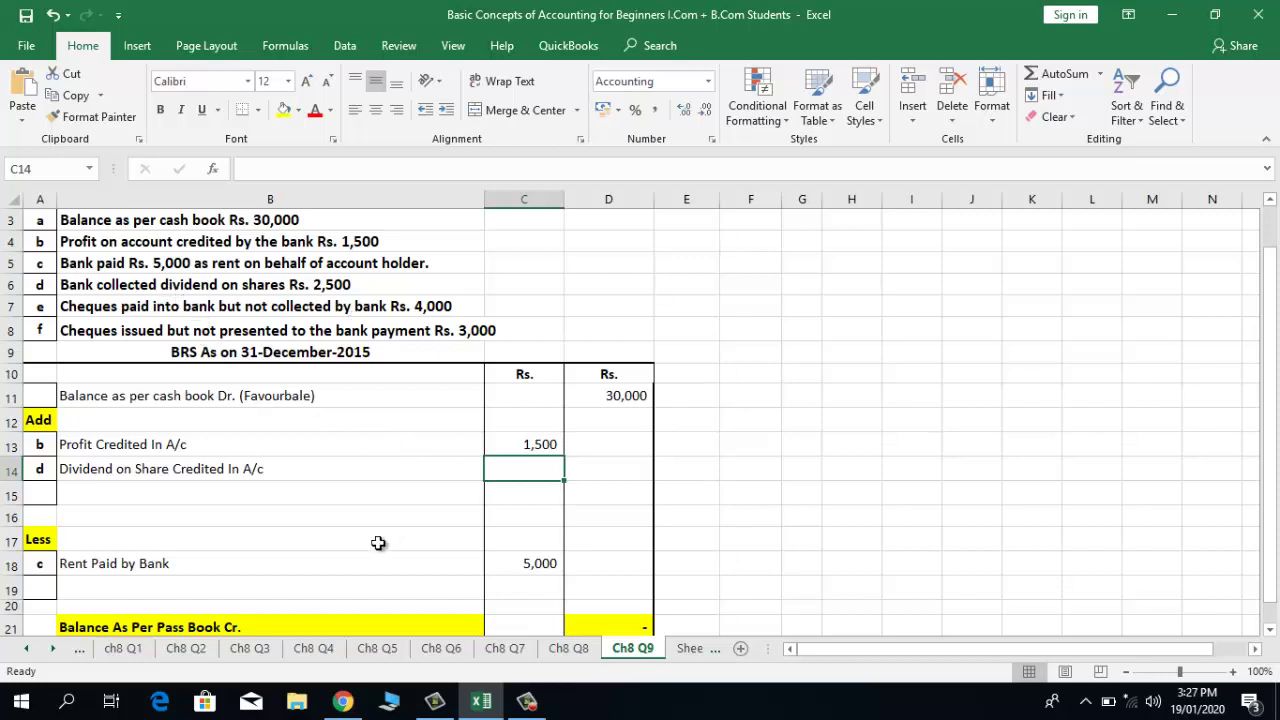
type("2500")
key("Return")
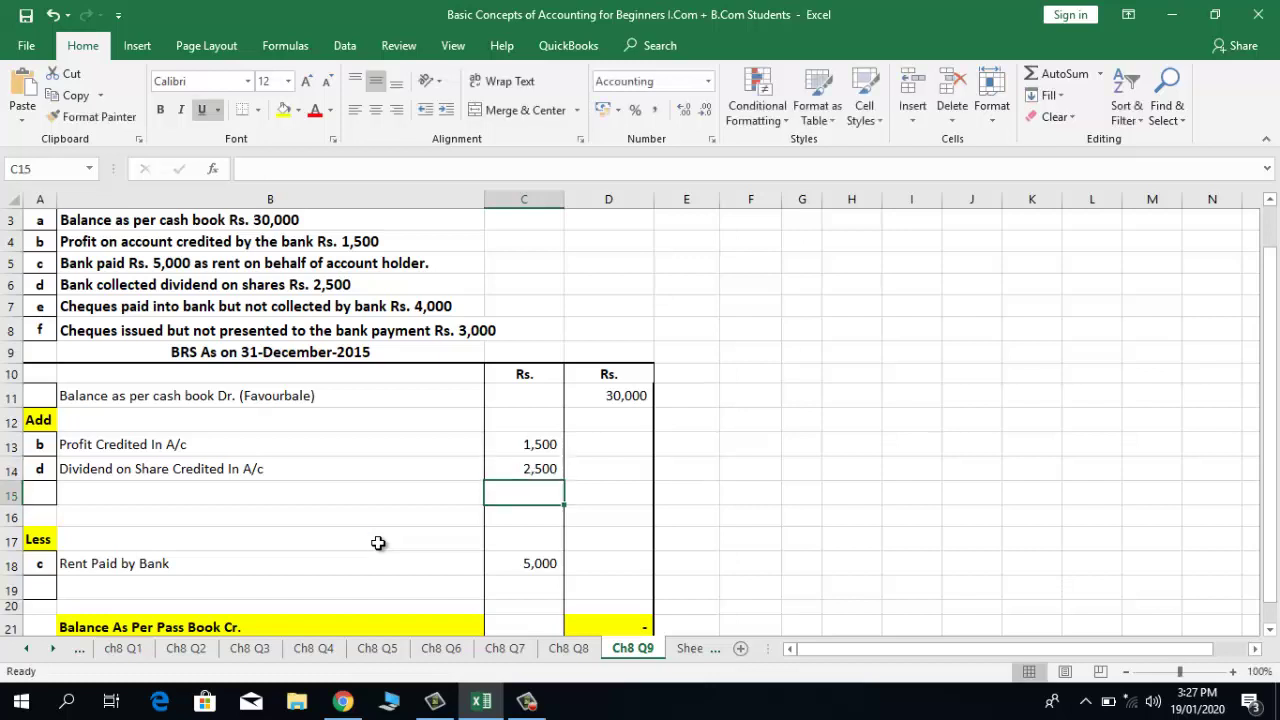
Label the second row under Less as e in A19 for the cheques not collected by the bank
left_click(83, 494)
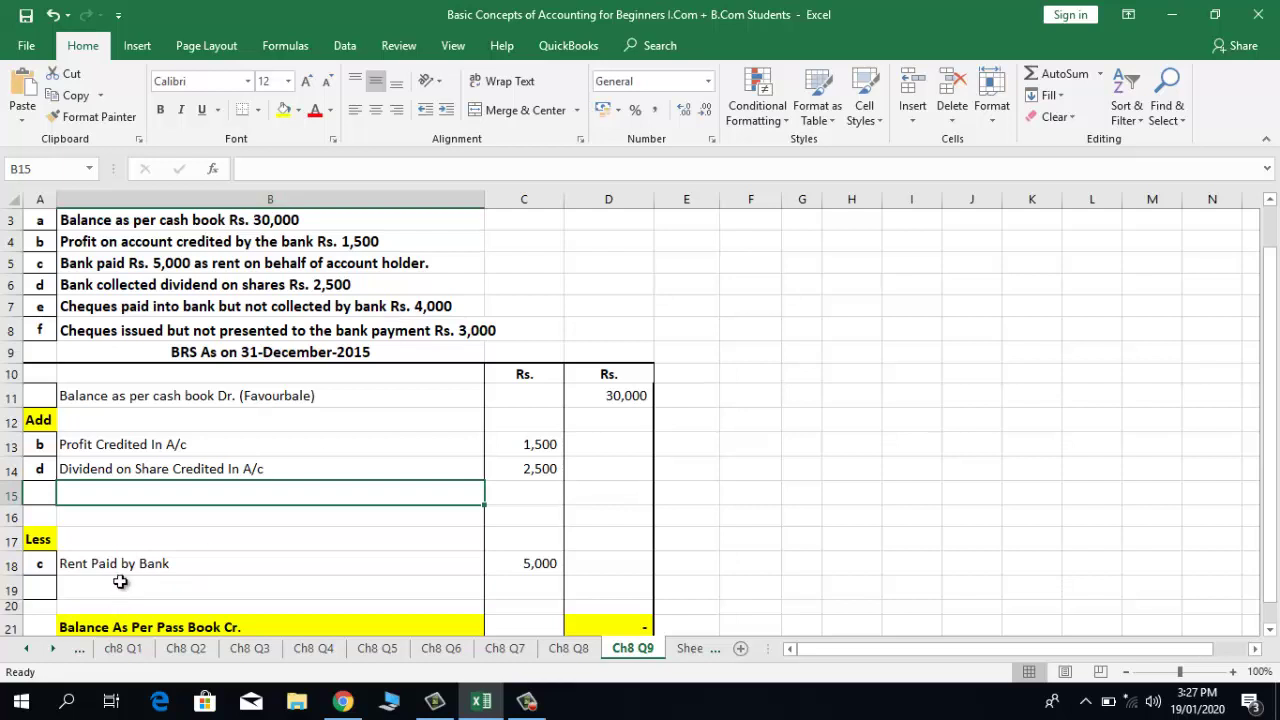
left_click(40, 584)
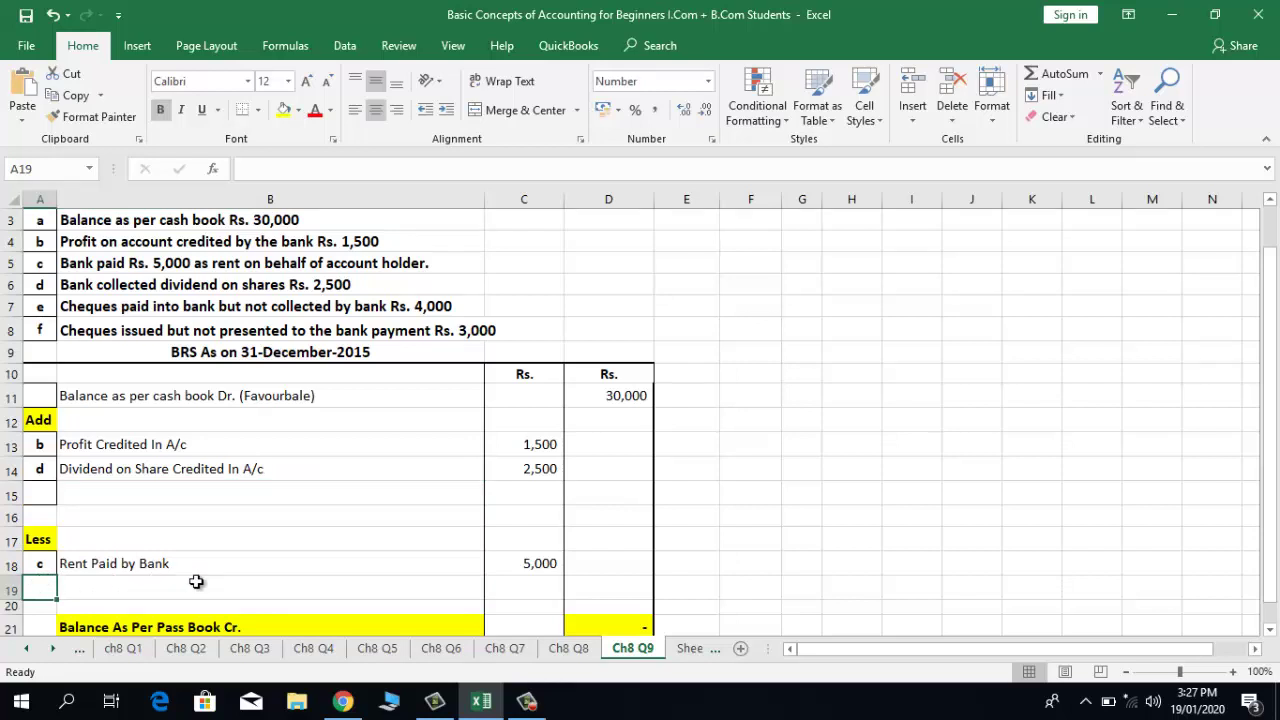
type("e")
key("Tab")
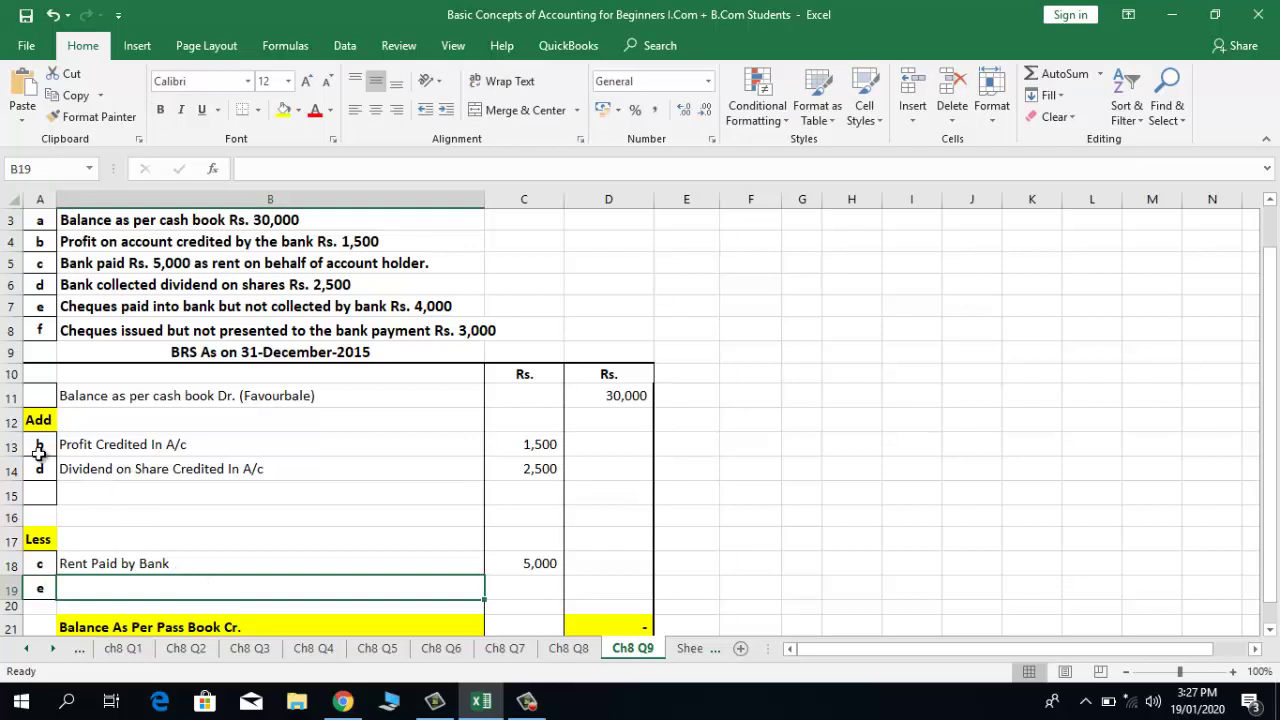
Label the cash book balance row as a in A11
left_click(40, 396)
type("a")
key("Down")
Describe row e under Less as "Cheque Depsoited But Not Cleared" in B19 and enter 4000 as its amount in C19
key("Down")
key("Down")
key("Down")
key("Down")
key("Down")
key("Down")
key("Down")
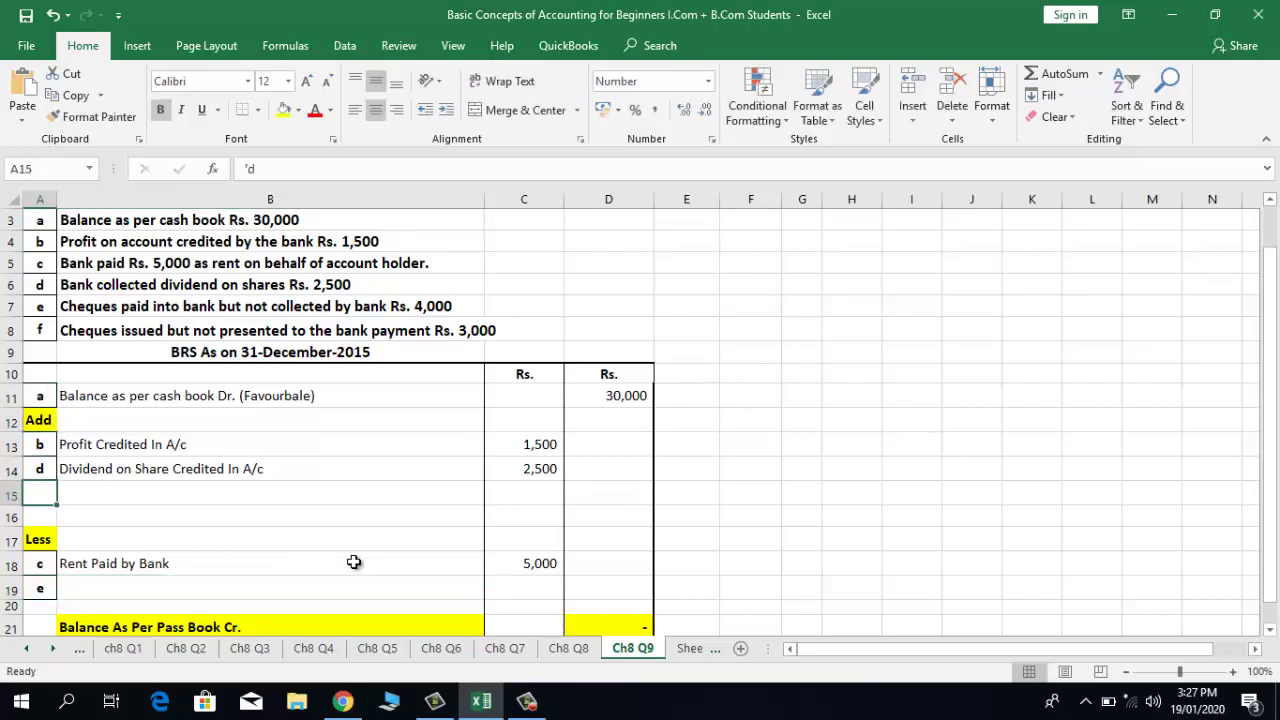
key("Tab")
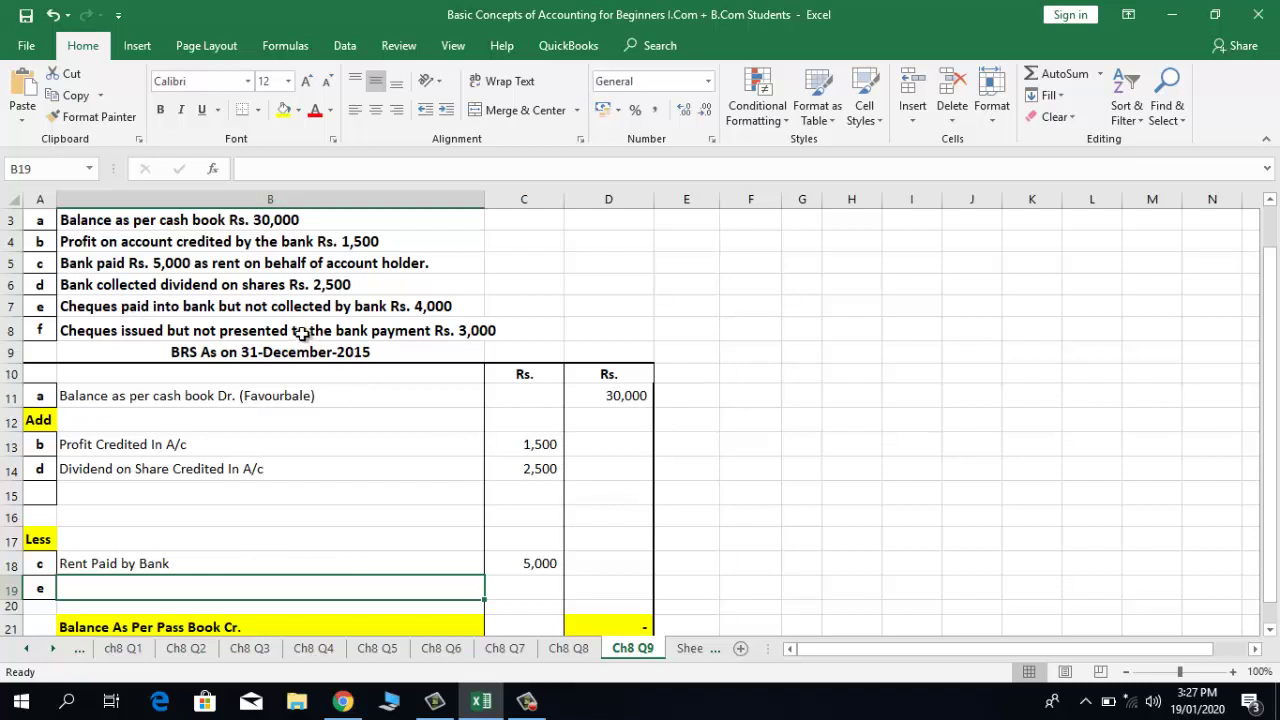
type("Cheque De")
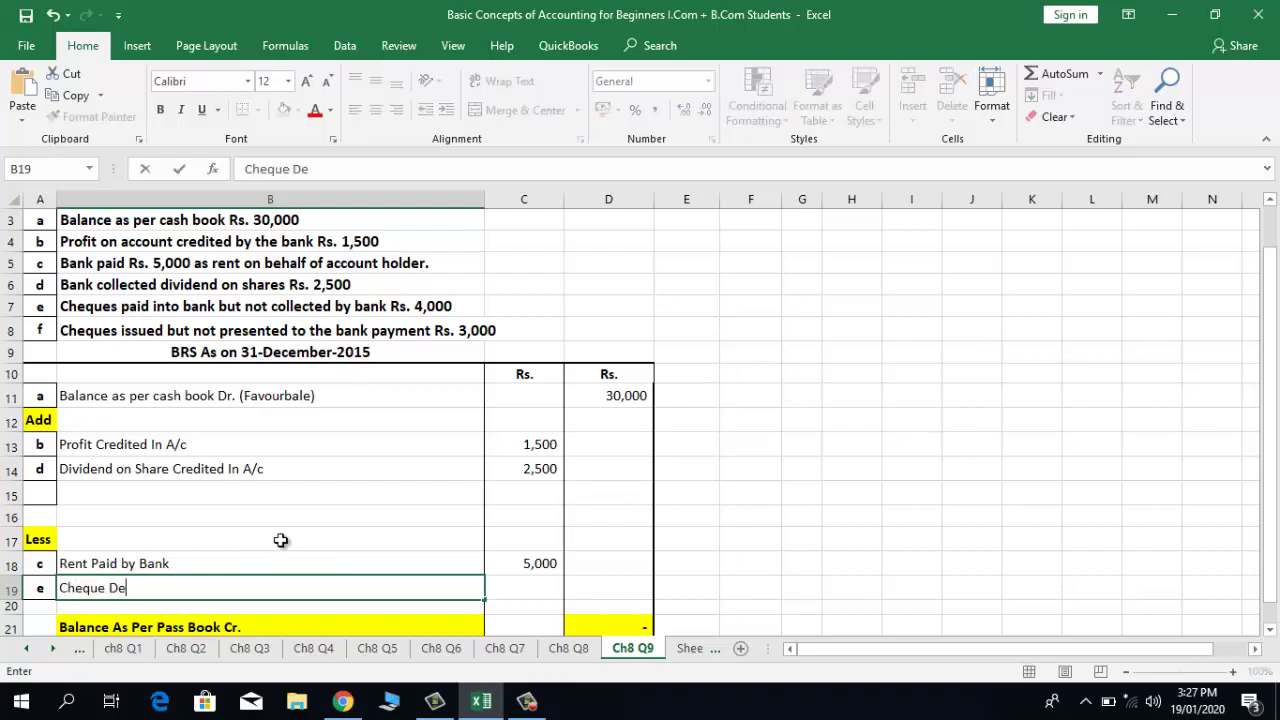
type("psoited But Not ")
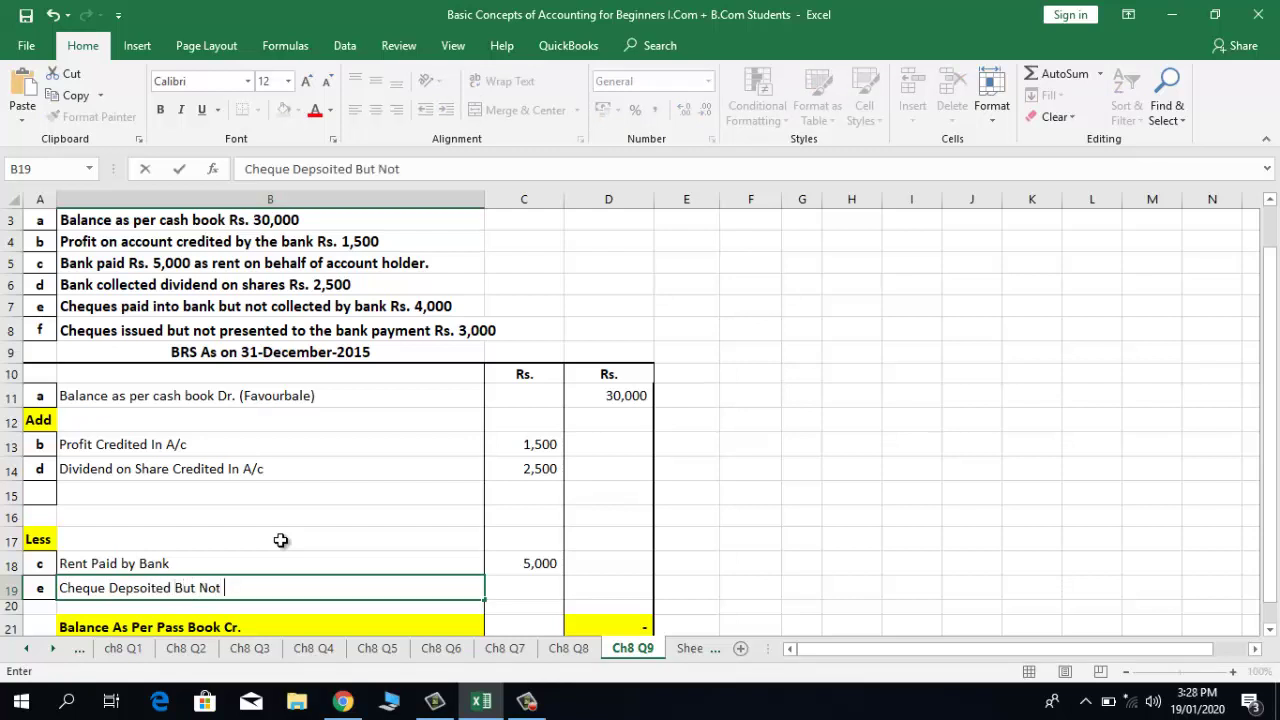
type("Cleared")
key("Tab")
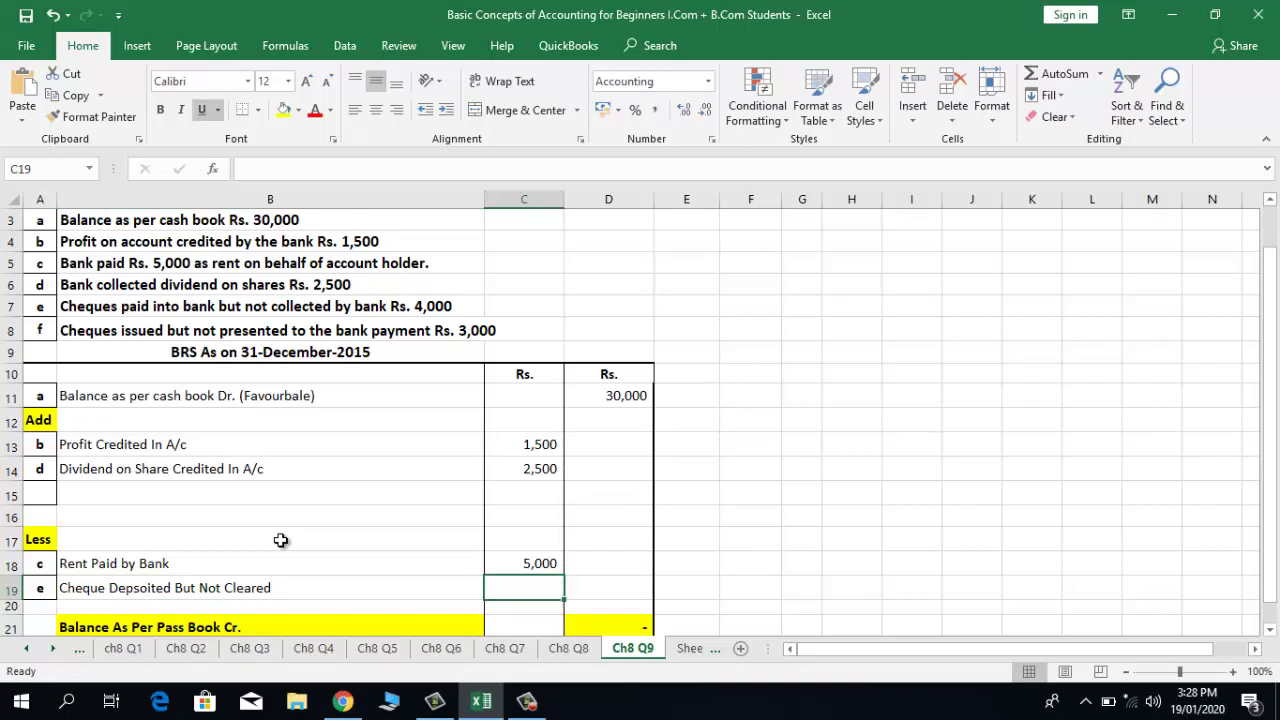
type("4000")
key("Return")
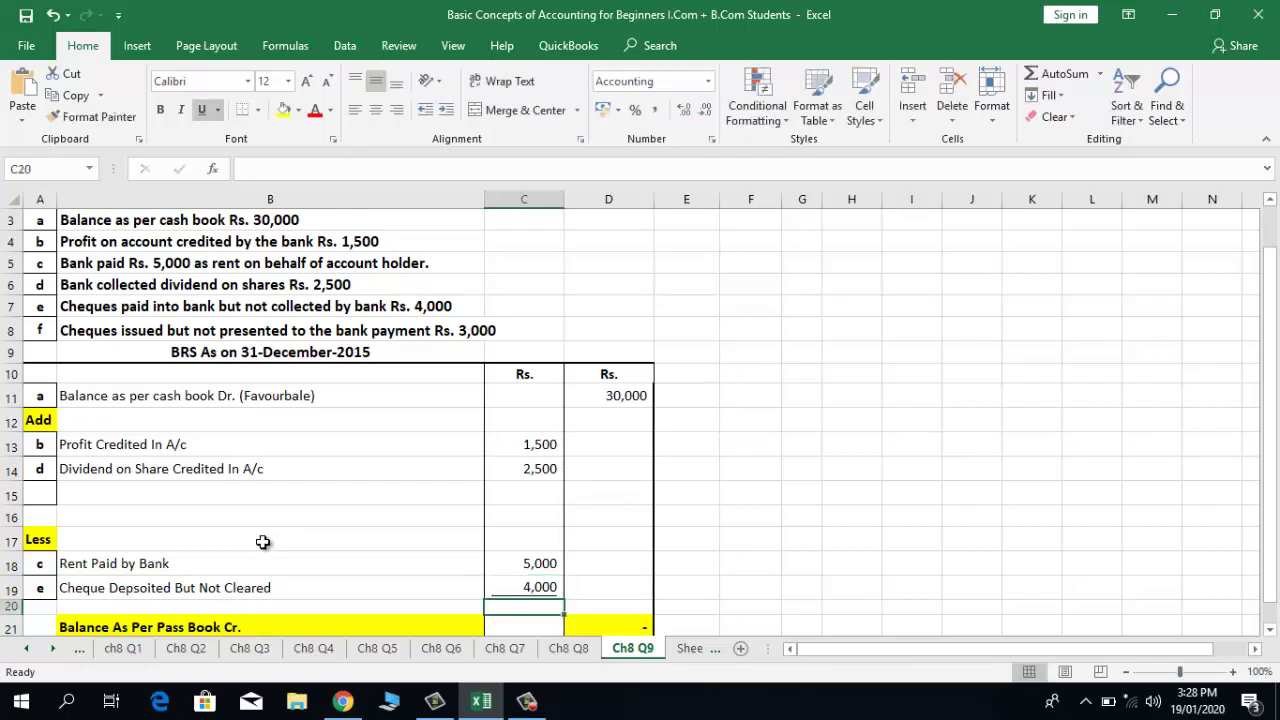
Label the third row under Add as f in A15 and describe it as "Cheques Issued But Not Presented" in B15
left_click(217, 557)
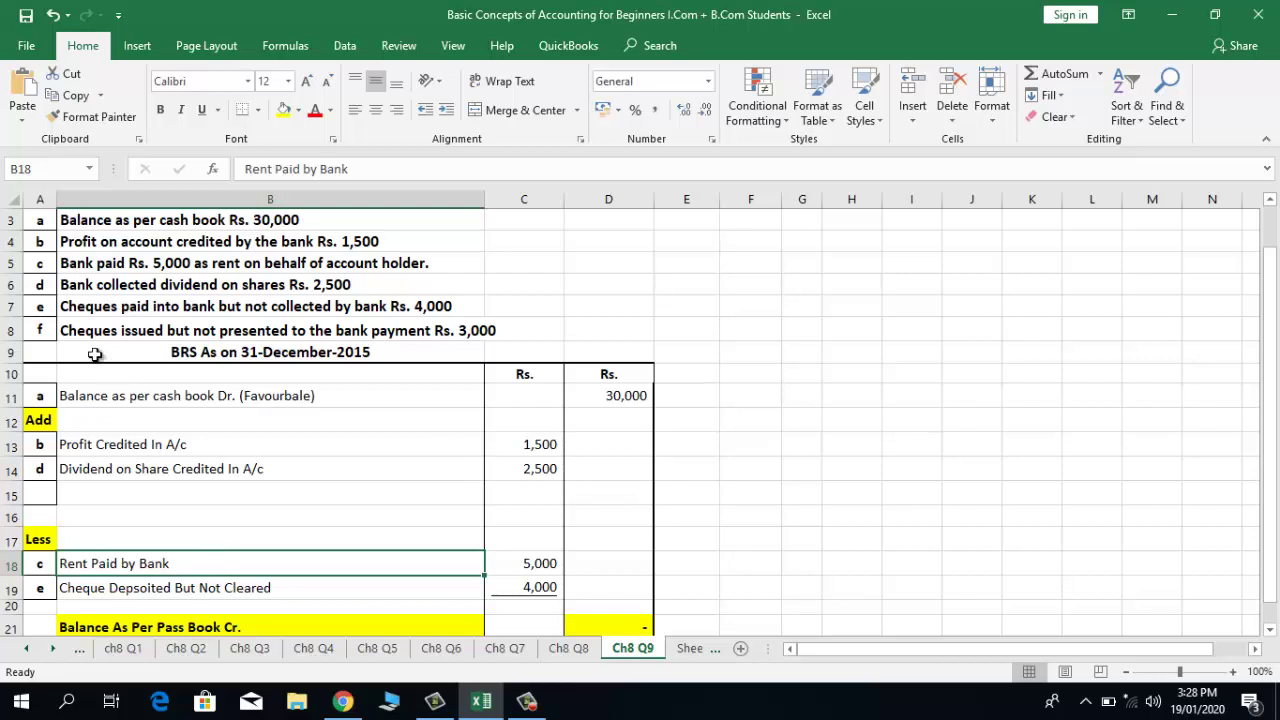
left_click(50, 330)
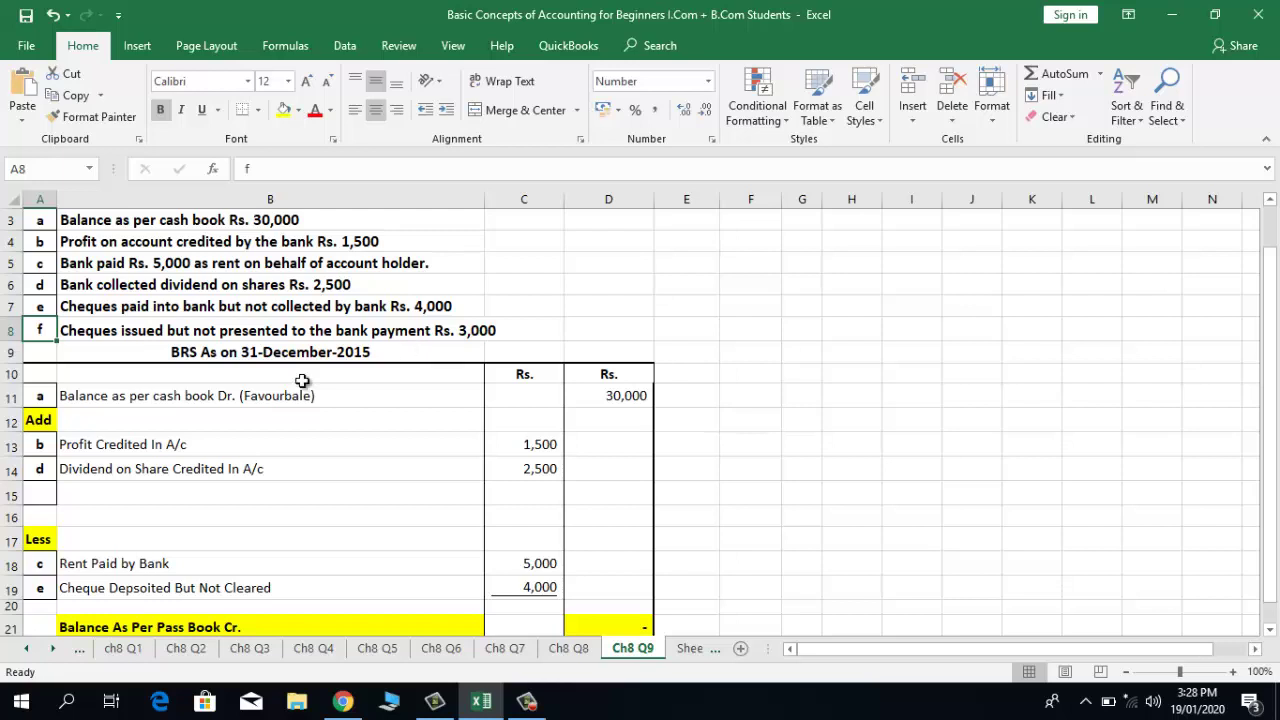
left_click(49, 486)
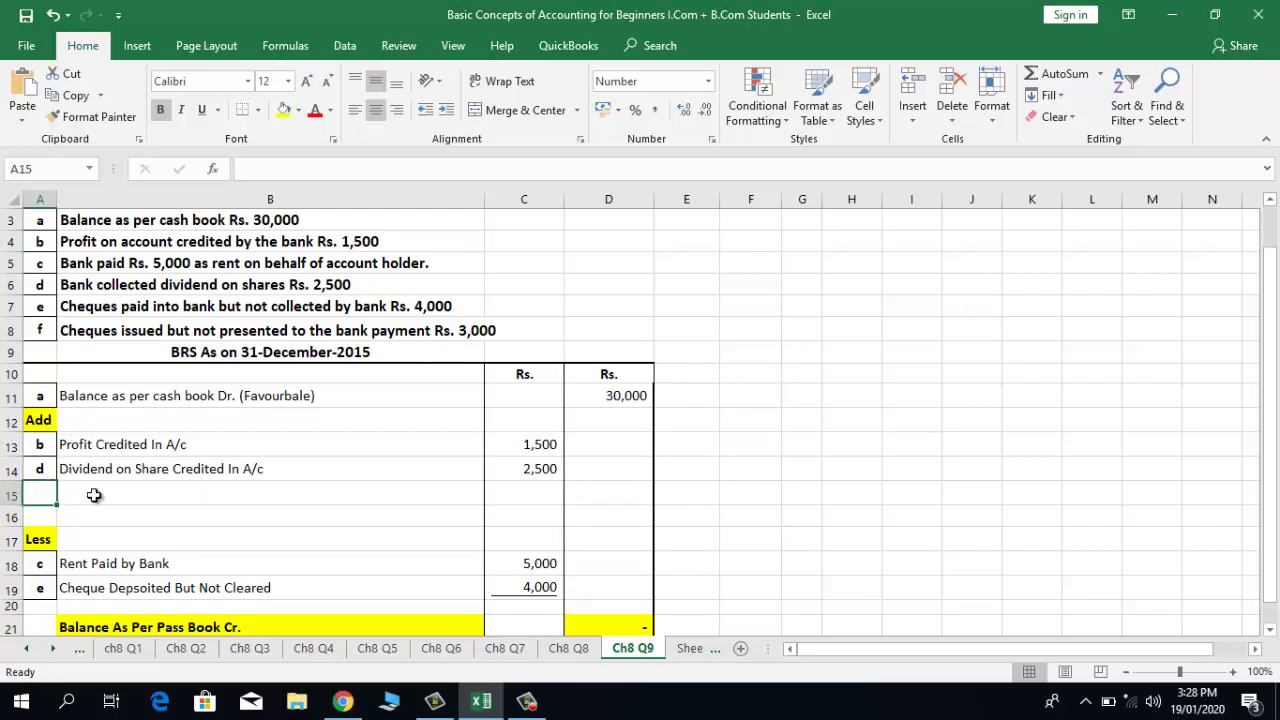
type("f")
key("Tab")
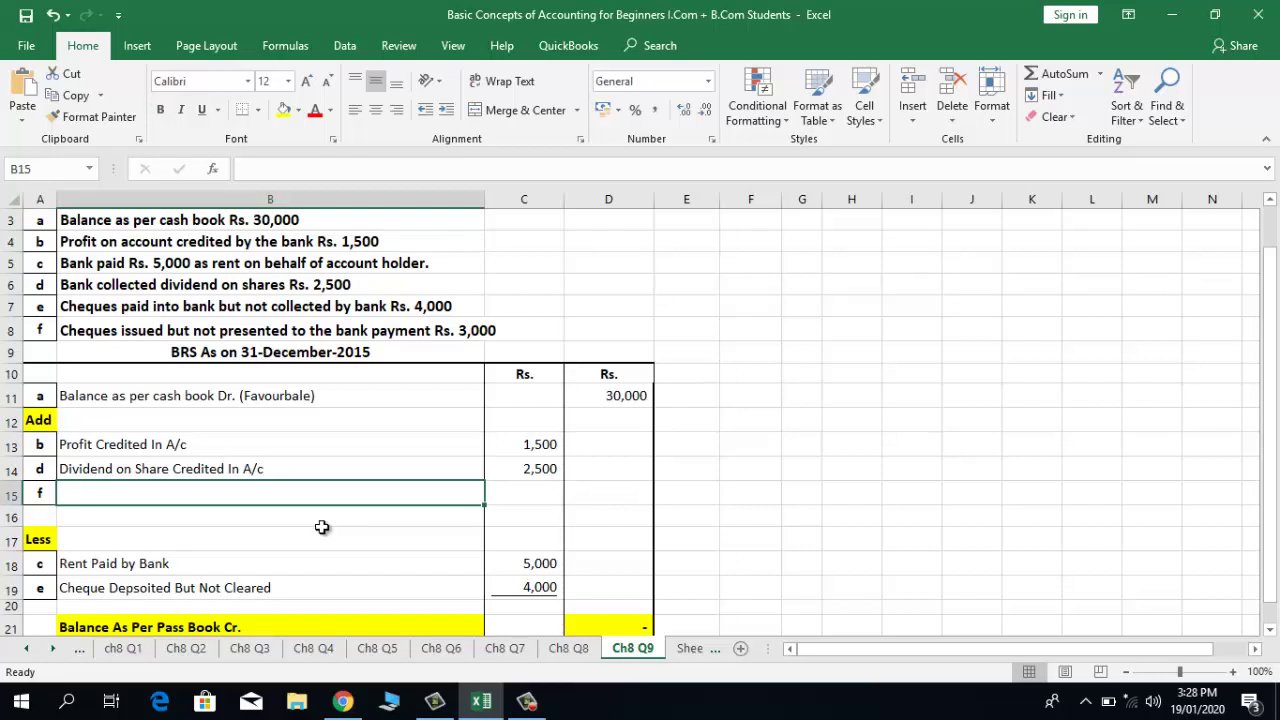
type("Cheque")
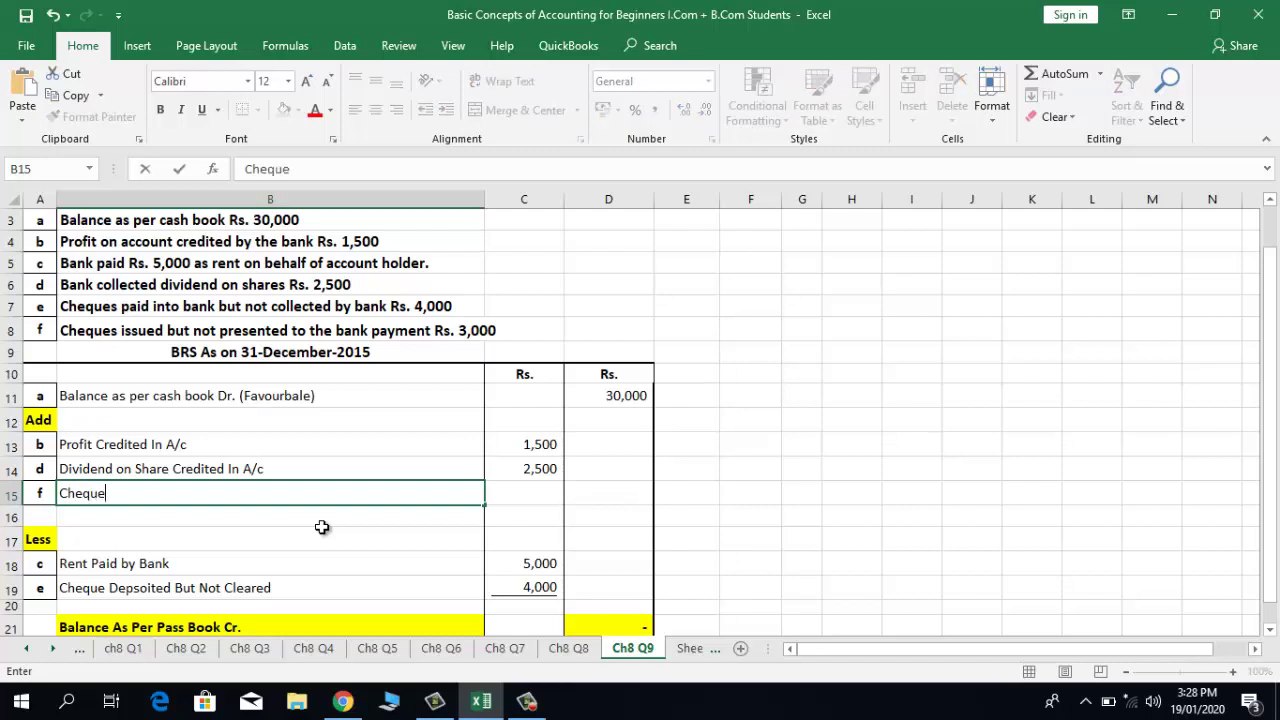
type("s Issued ")
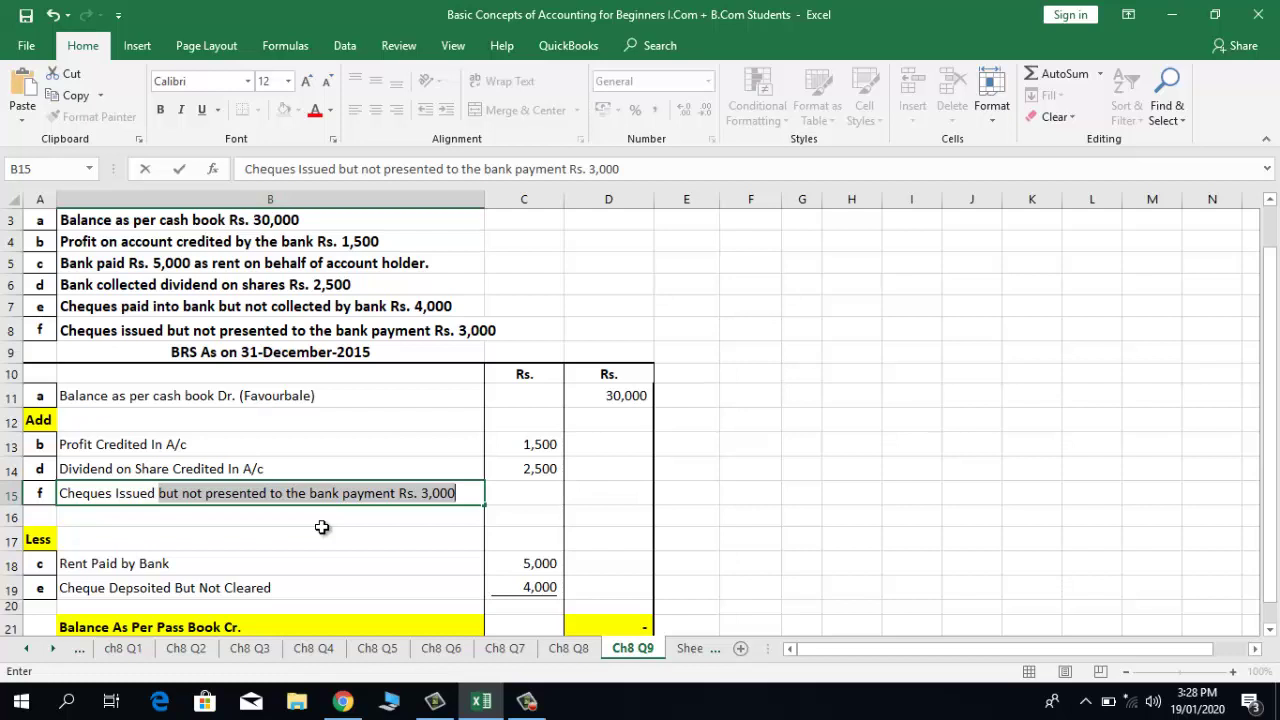
type("But ")
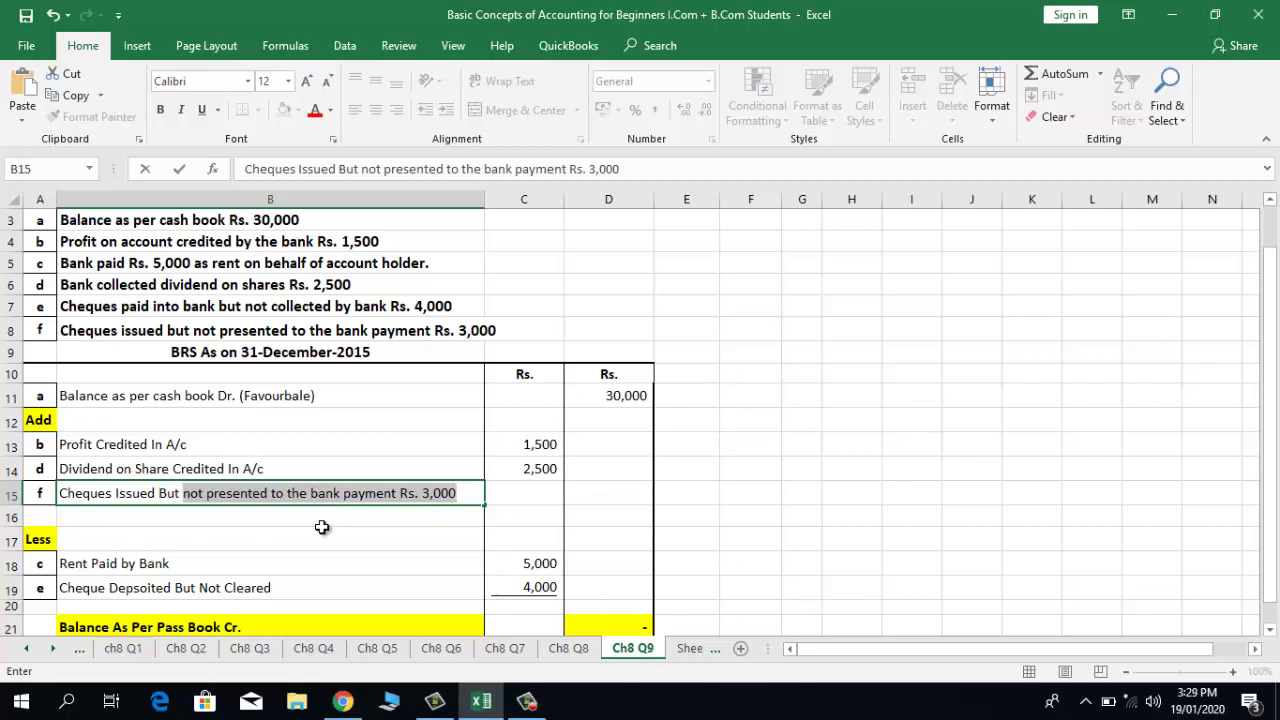
type("Not Pre")
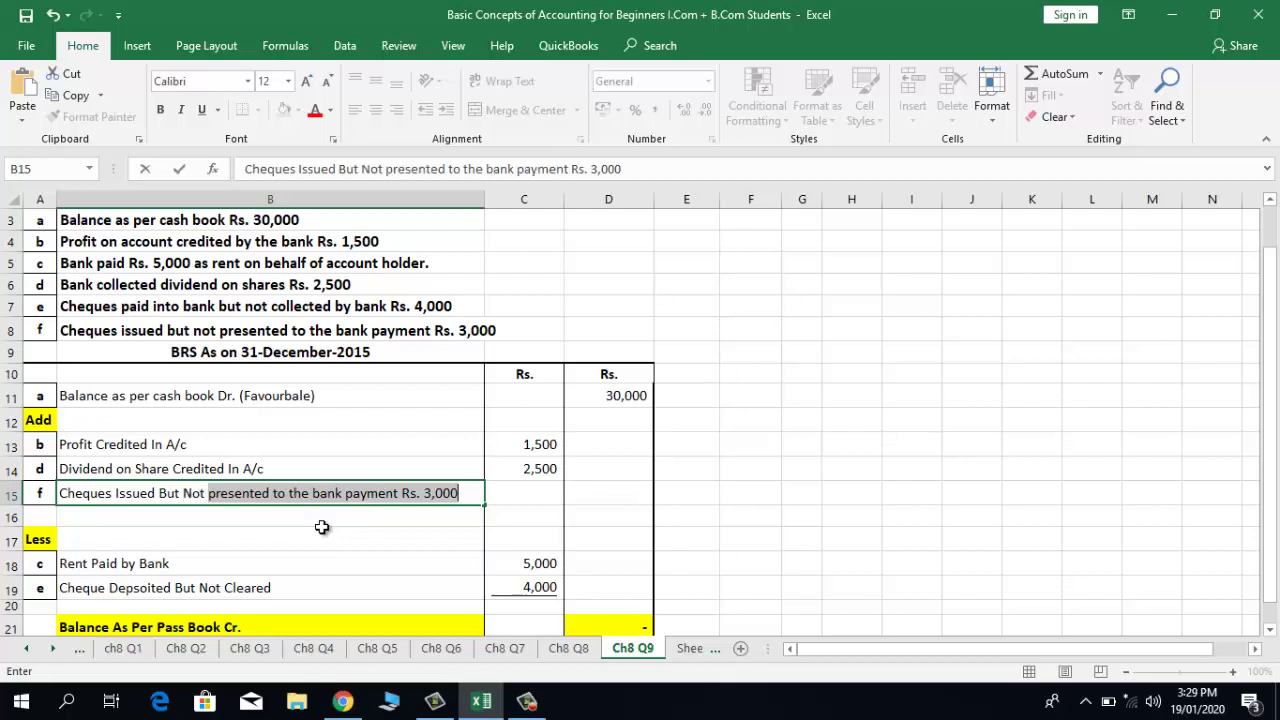
type("ted")
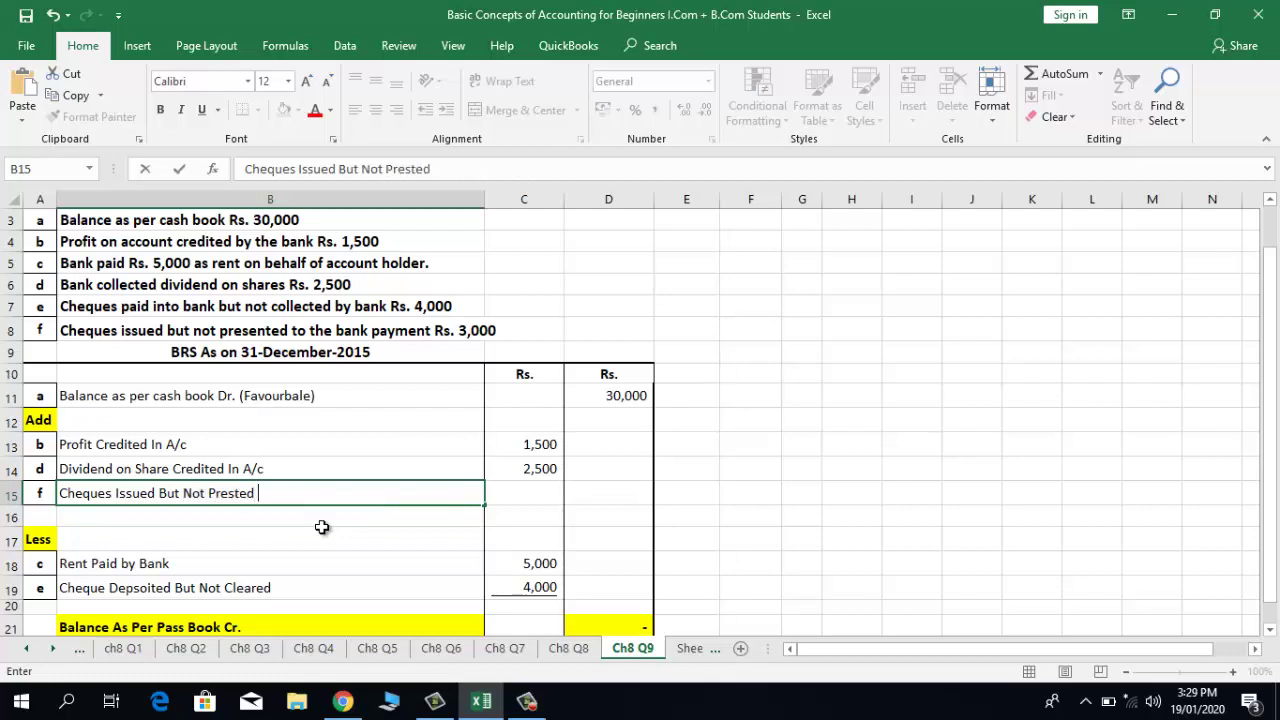
key("BackSpace")
key("BackSpace")
key("BackSpace")
key("BackSpace")
type("ented")
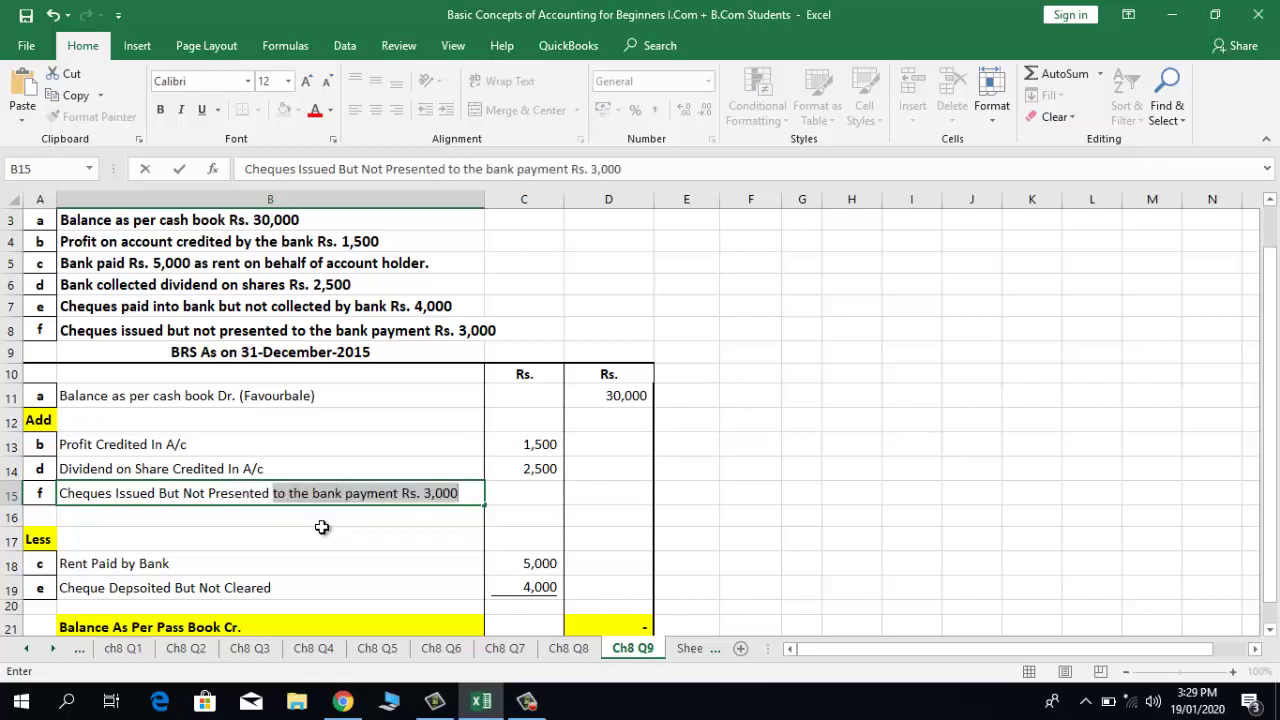
key("Delete")
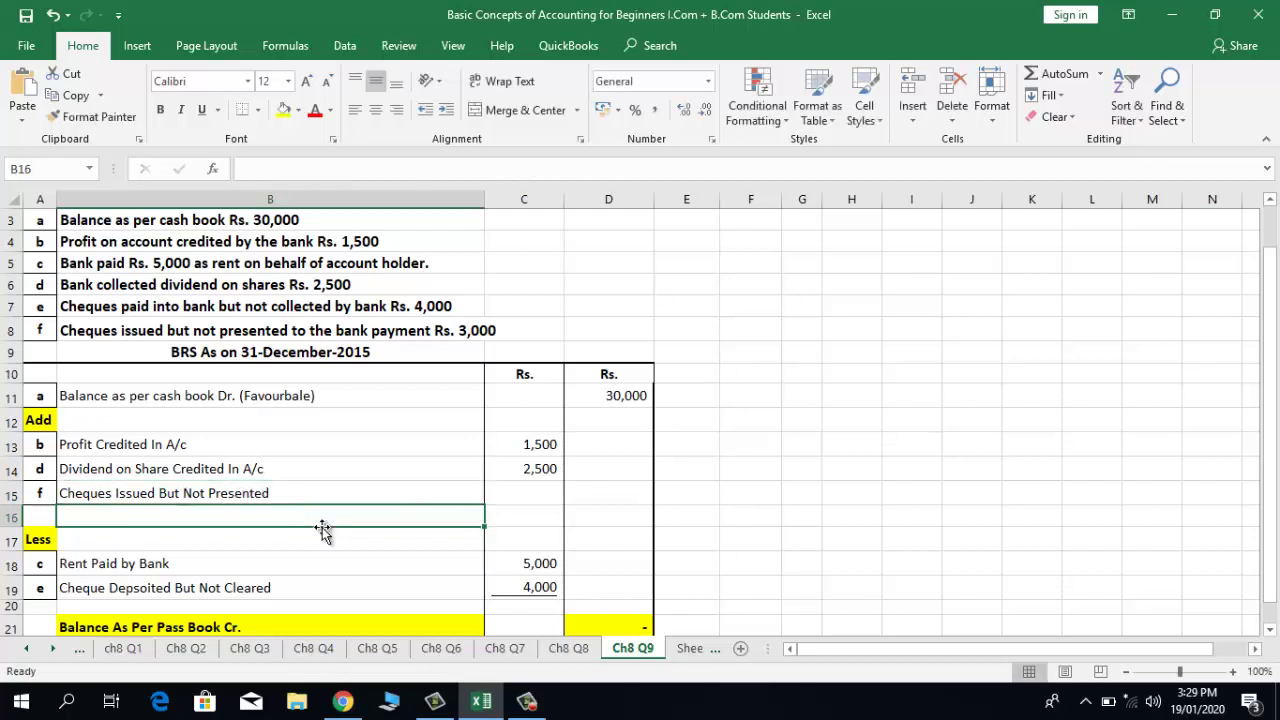
Enter 3000 as the amount of the unpresented cheques in C15, the inner Rs. column
key("Tab")
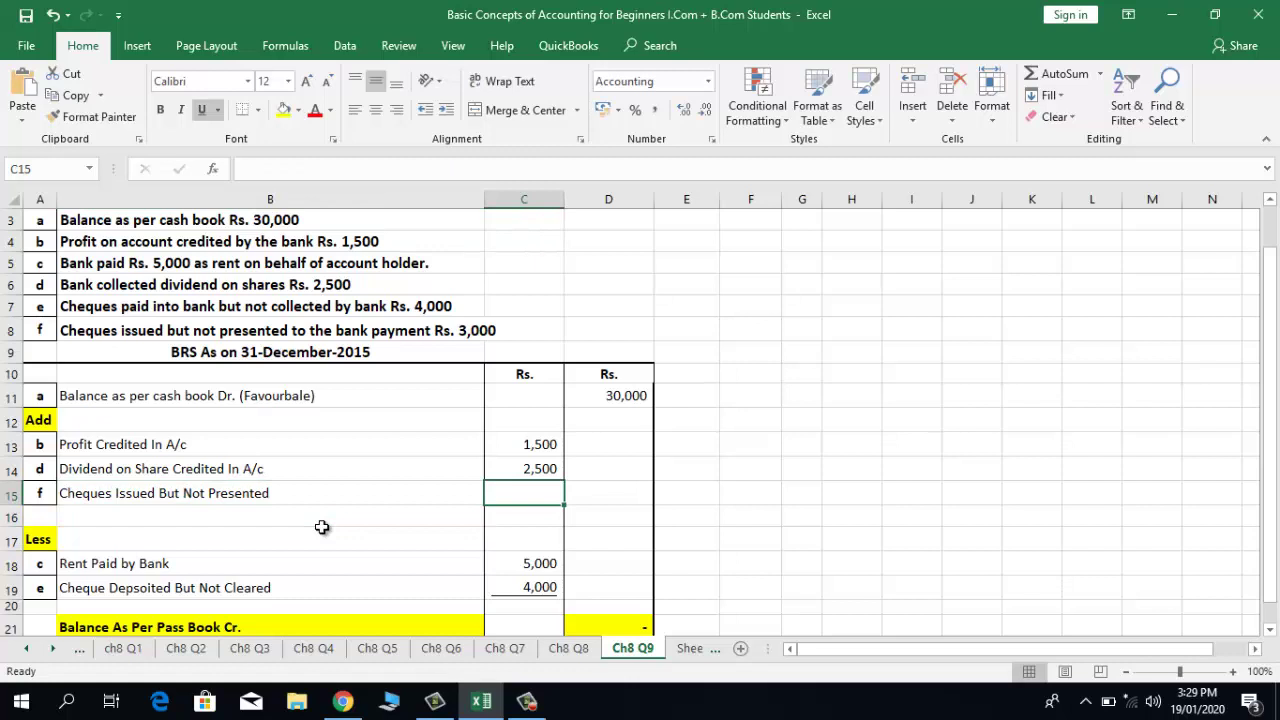
type("3000")
key("Return")
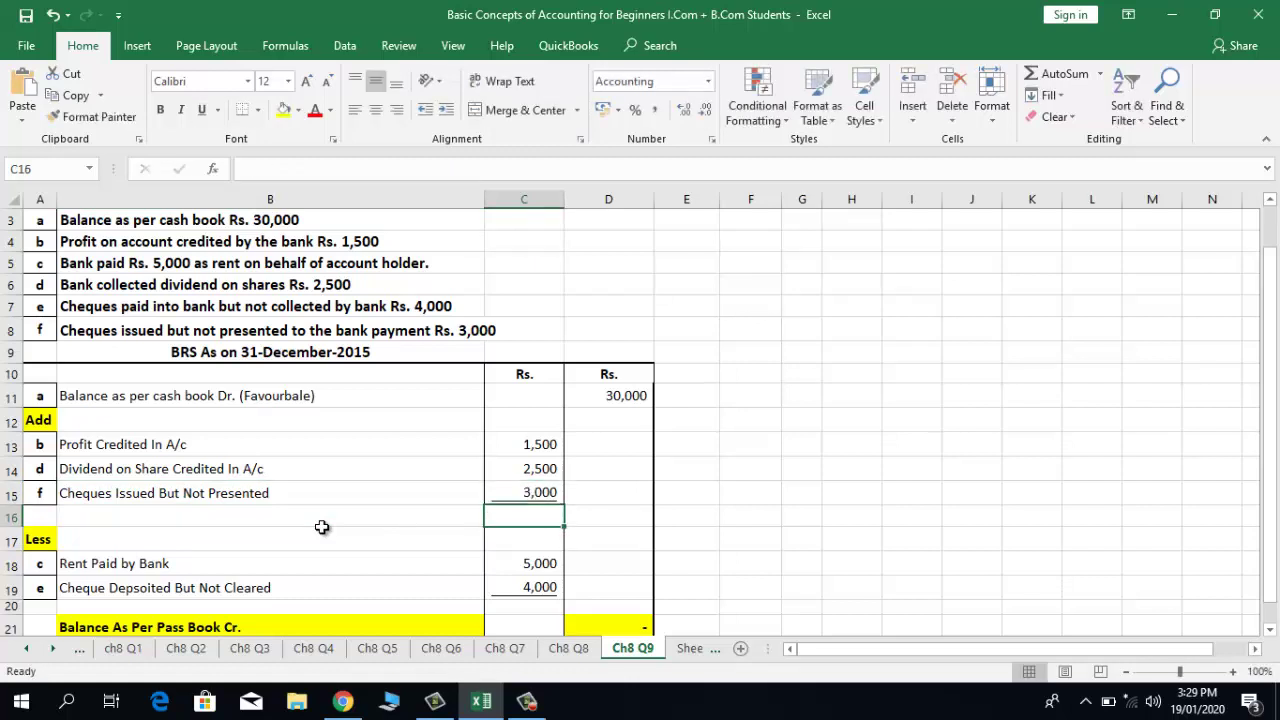
Total the three Add amounts in D15, the outer Rs. column, with the formula =C13+C14+C15
key("Up")
key("Right")
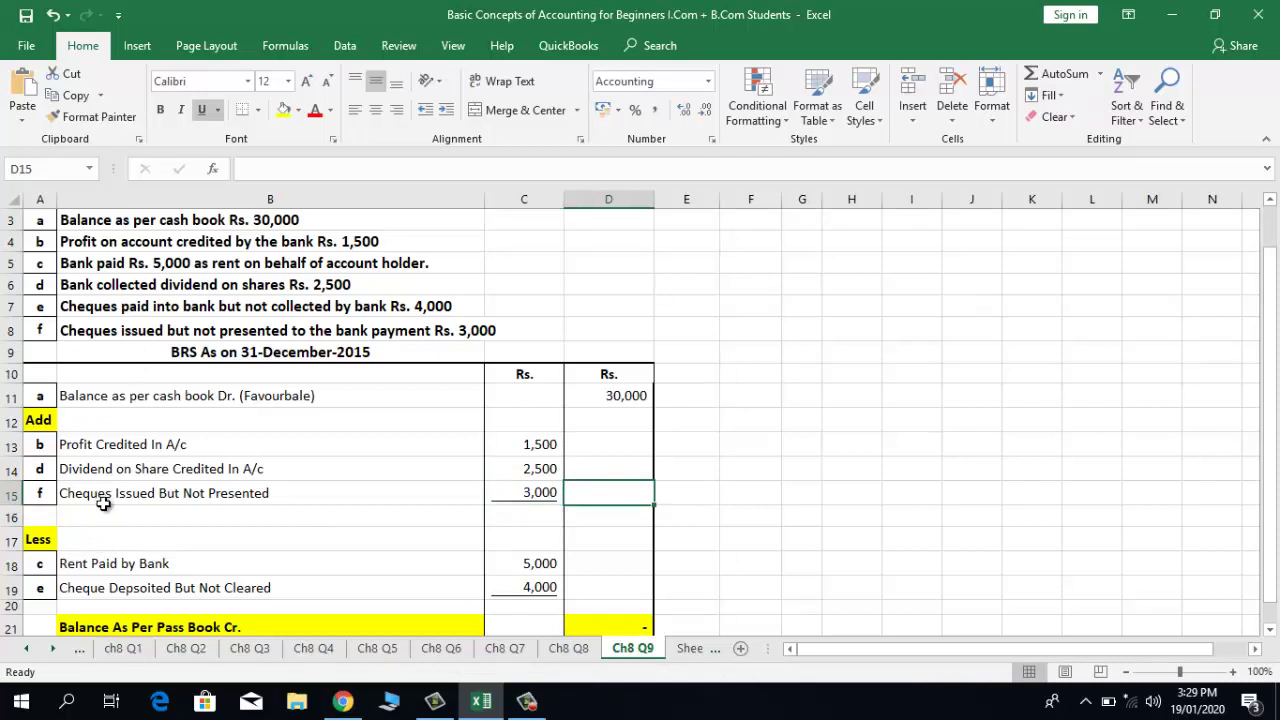
left_click(48, 543)
left_click(42, 564)
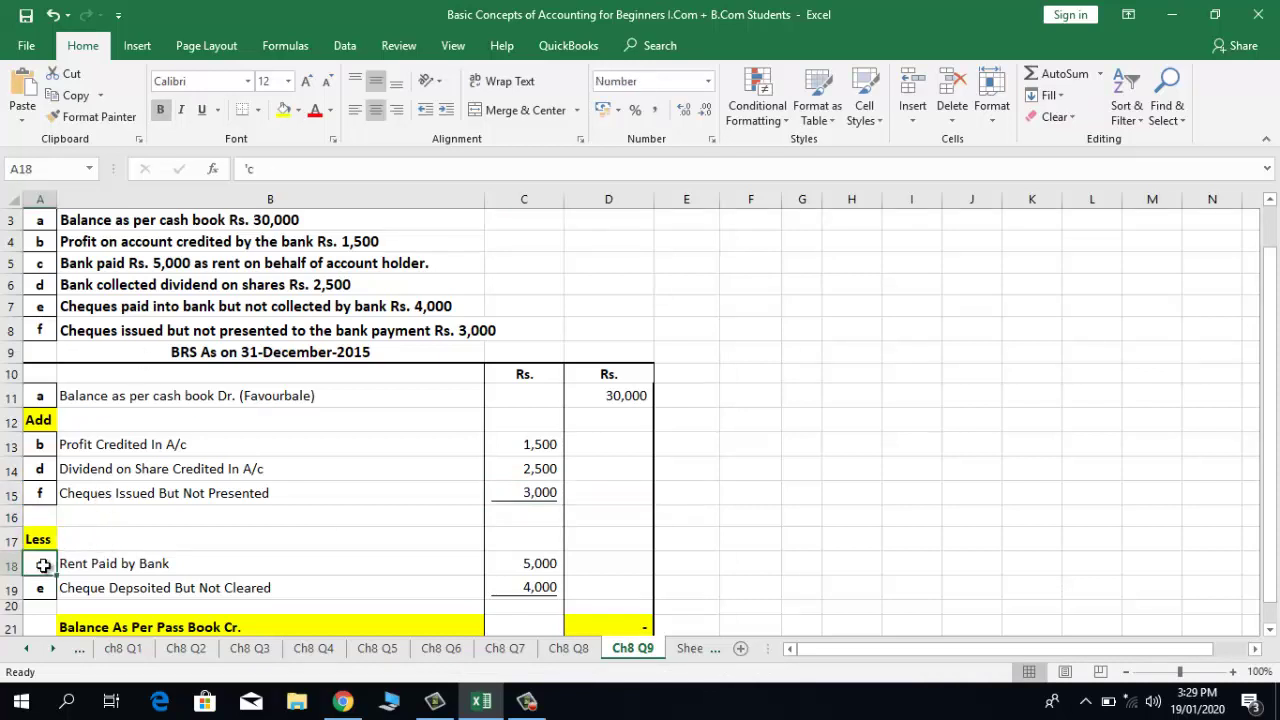
left_click(40, 586)
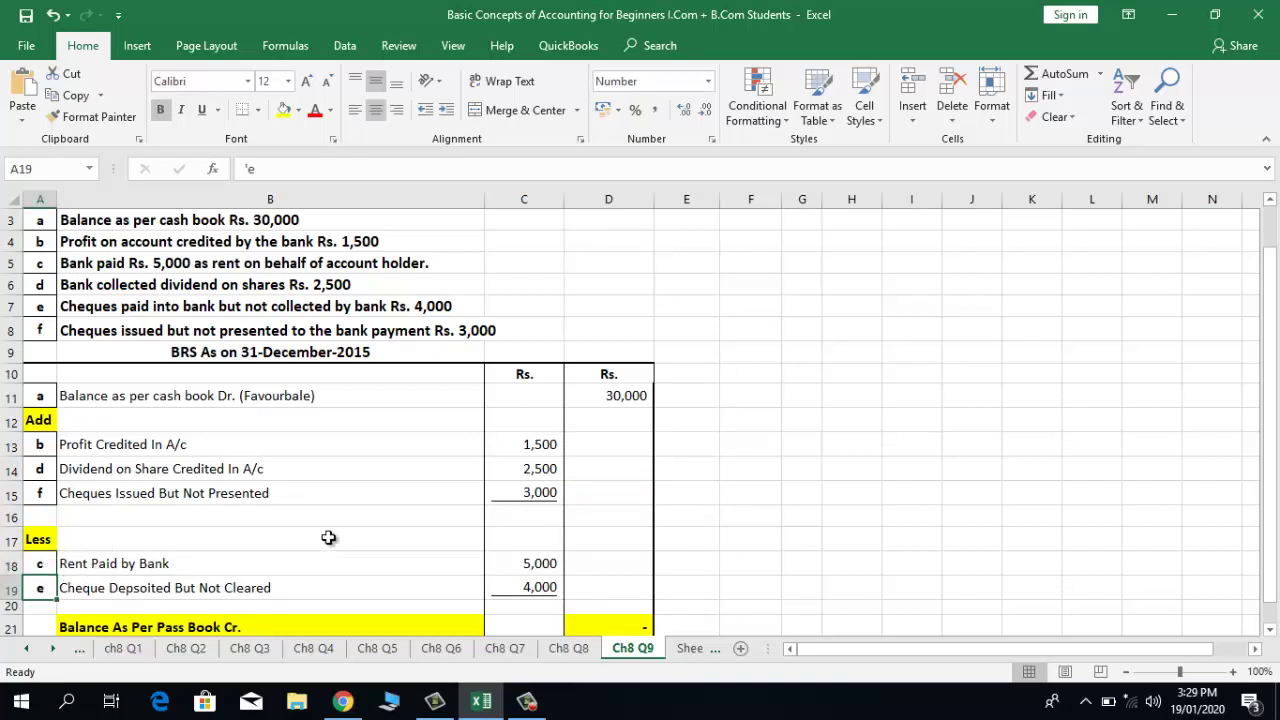
left_click(597, 490)
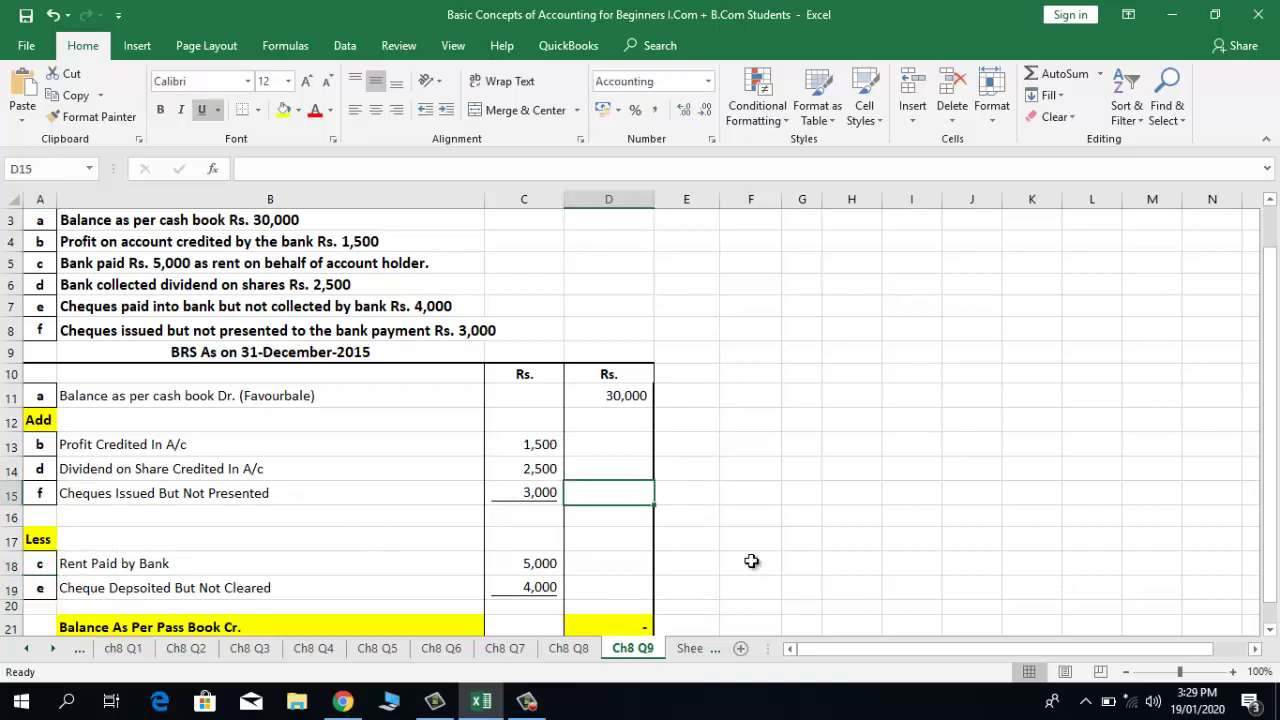
type("=")
key("Left")
key("Up")
key("Up")
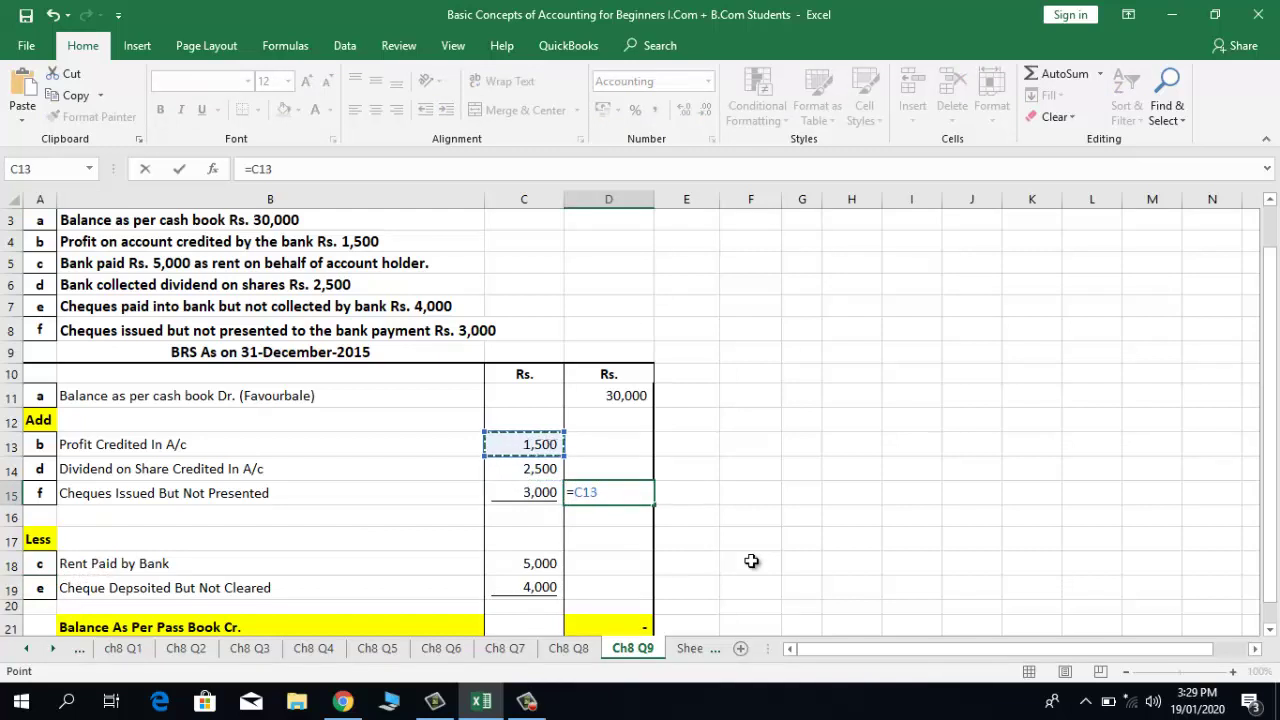
type("+")
key("Left")
key("Up")
key("Up")
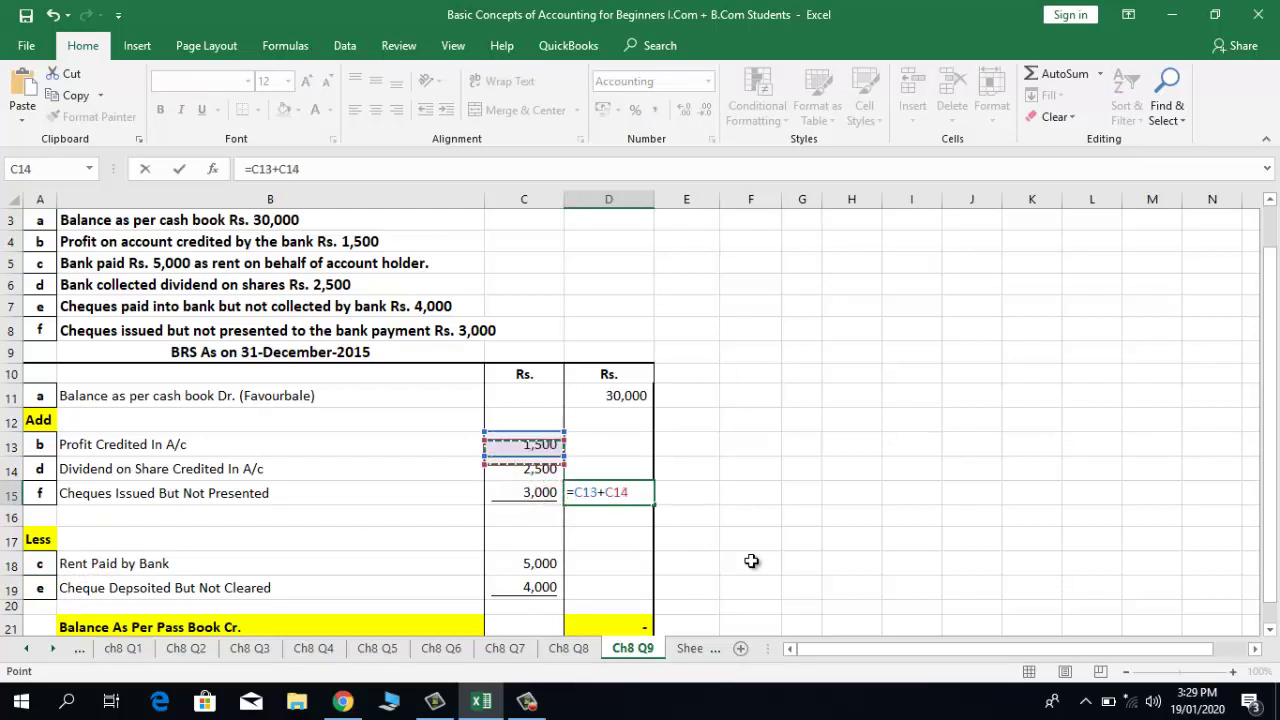
key("Down")
type("+")
key("Left")
key("Return")
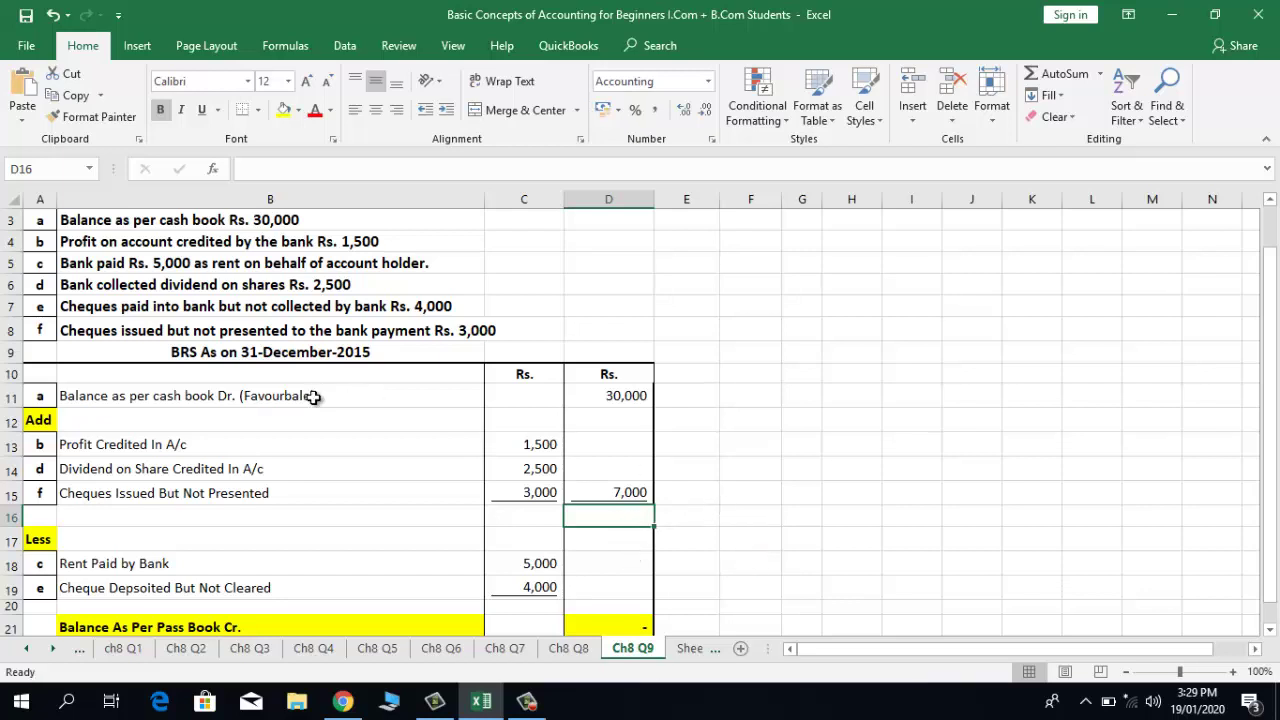
Add the cash book balance and the Add total in D16 with the formula =D11+D15
left_click(377, 400)
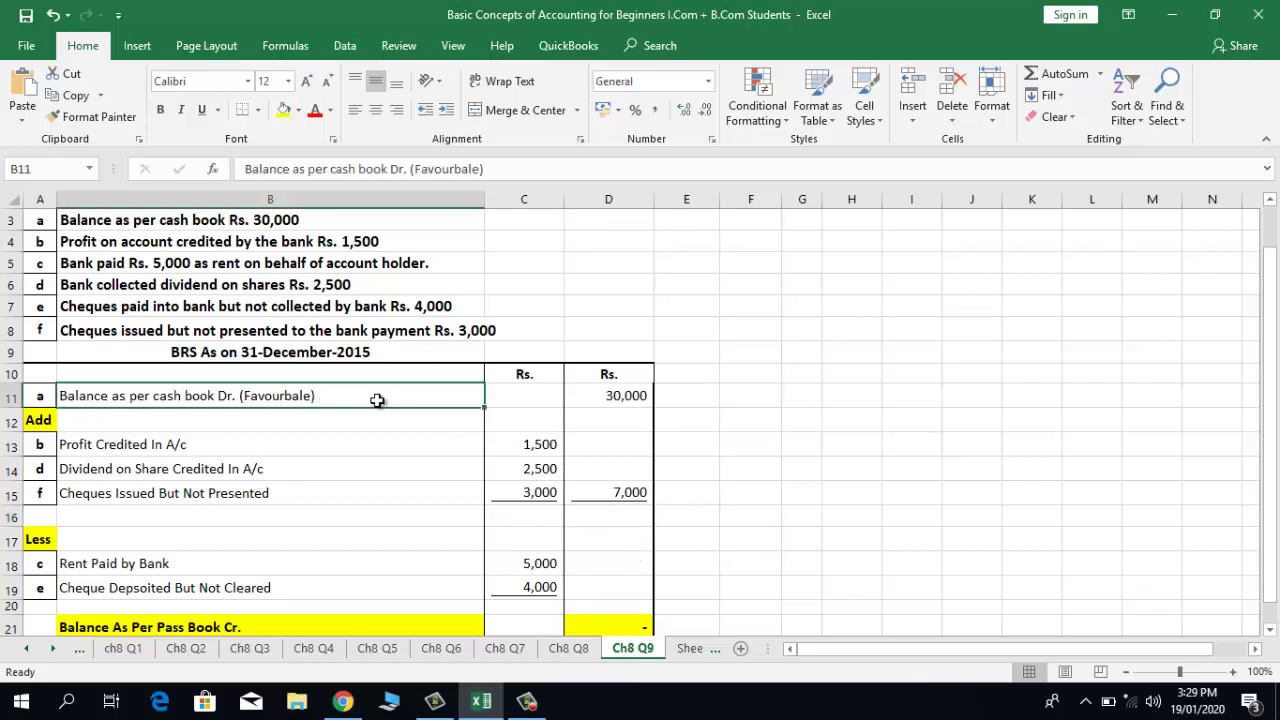
left_click(594, 492)
left_click(592, 519)
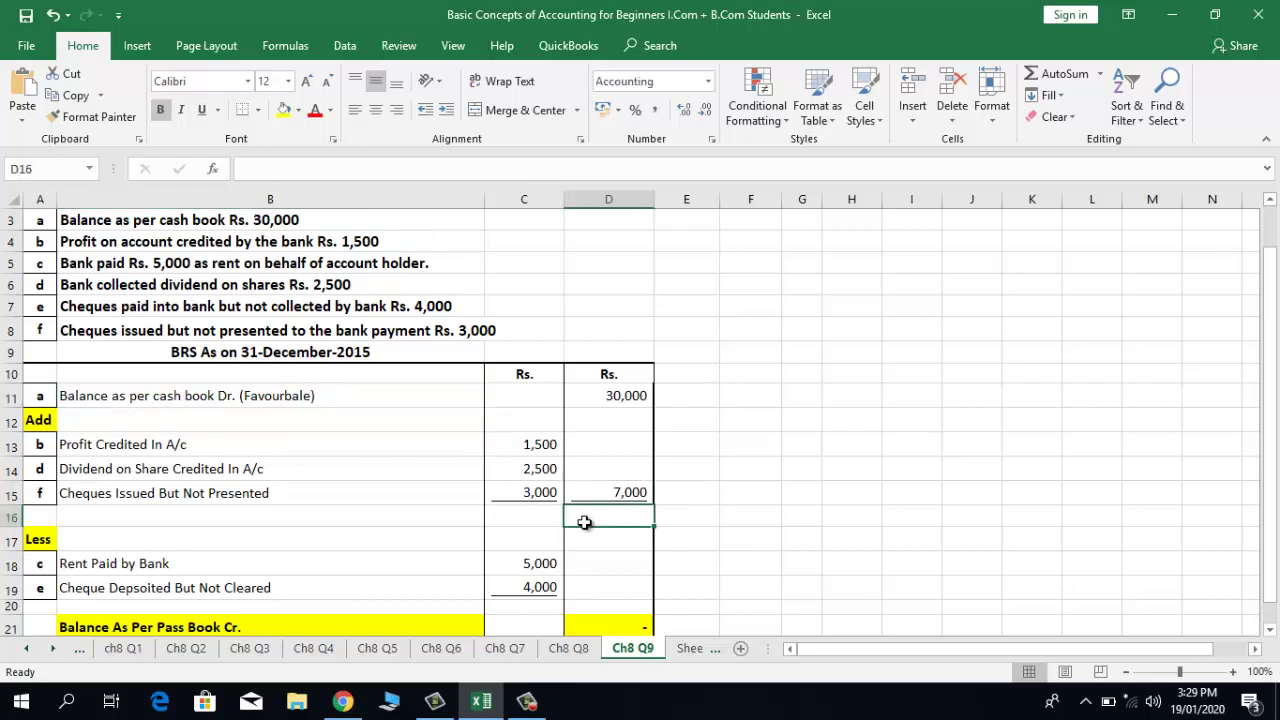
type("=")
key("Up")
key("Up")
key("Up")
key("Up")
key("Up")
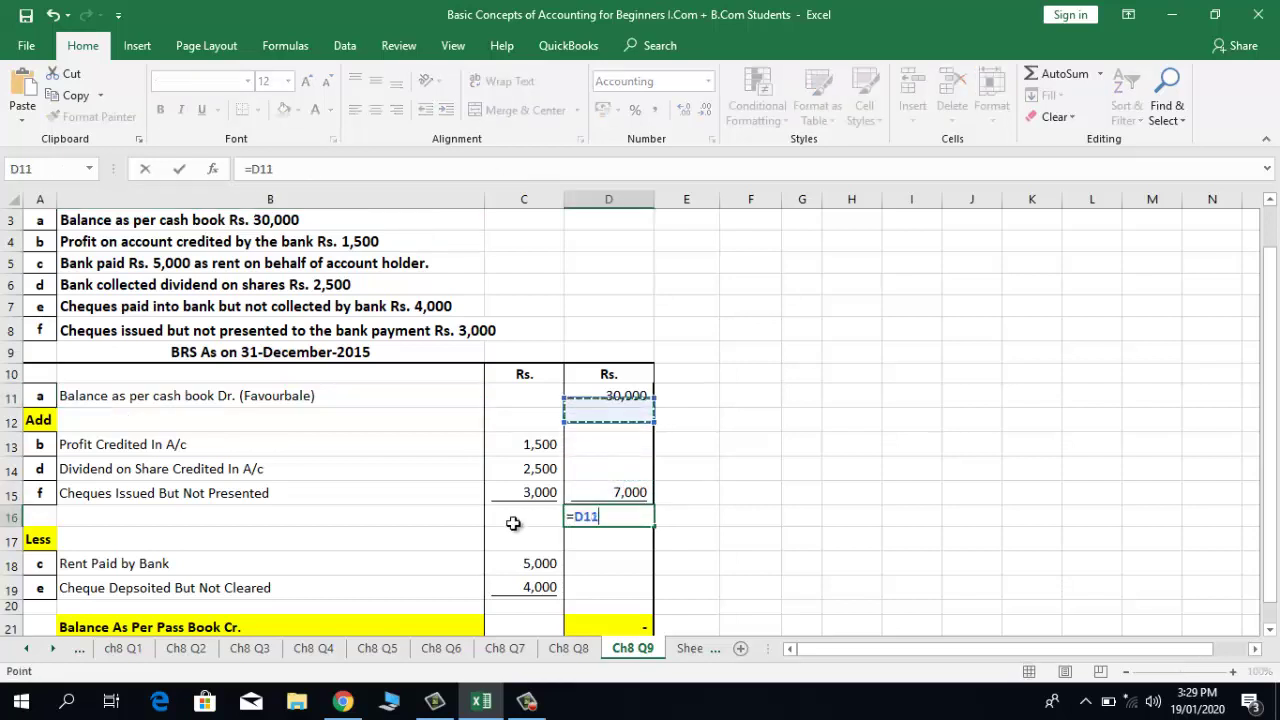
type("+")
key("Up")
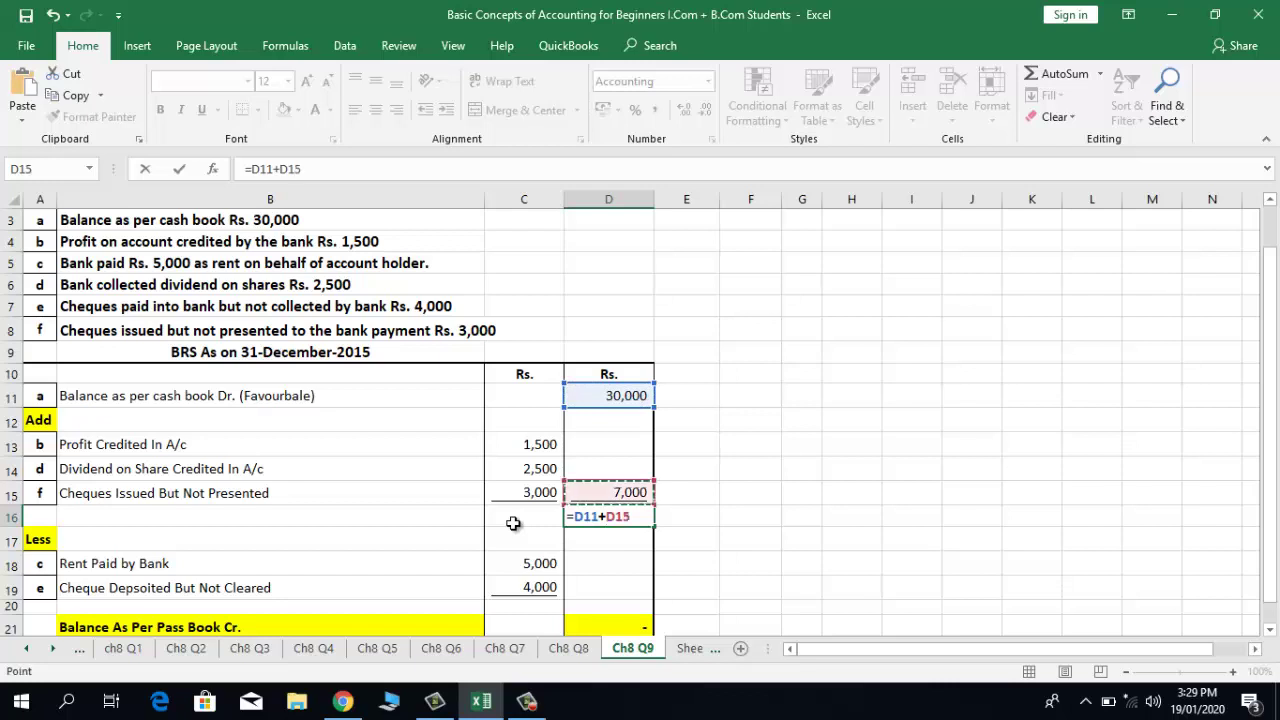
key("Return")
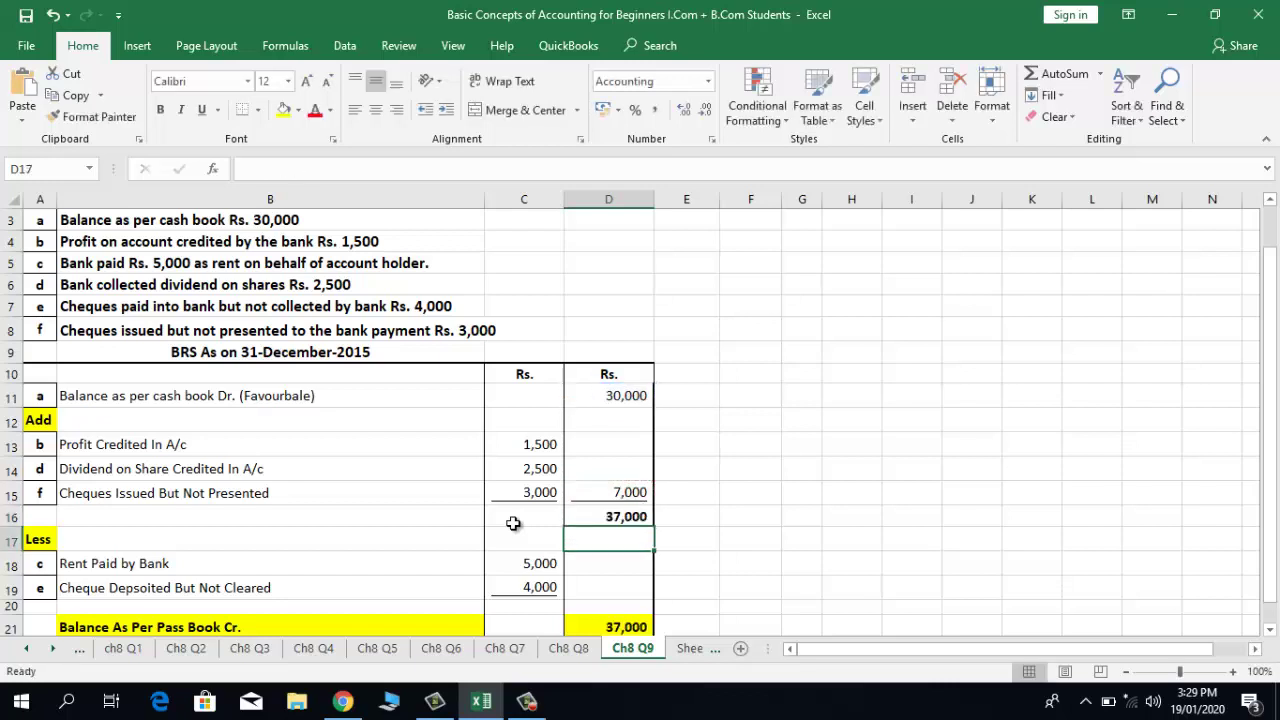
Clear the existing formula from D21, the amount cell of Balance As Per Pass Book Cr
key("Down")
key("Down")
key("Down")
key("Down")
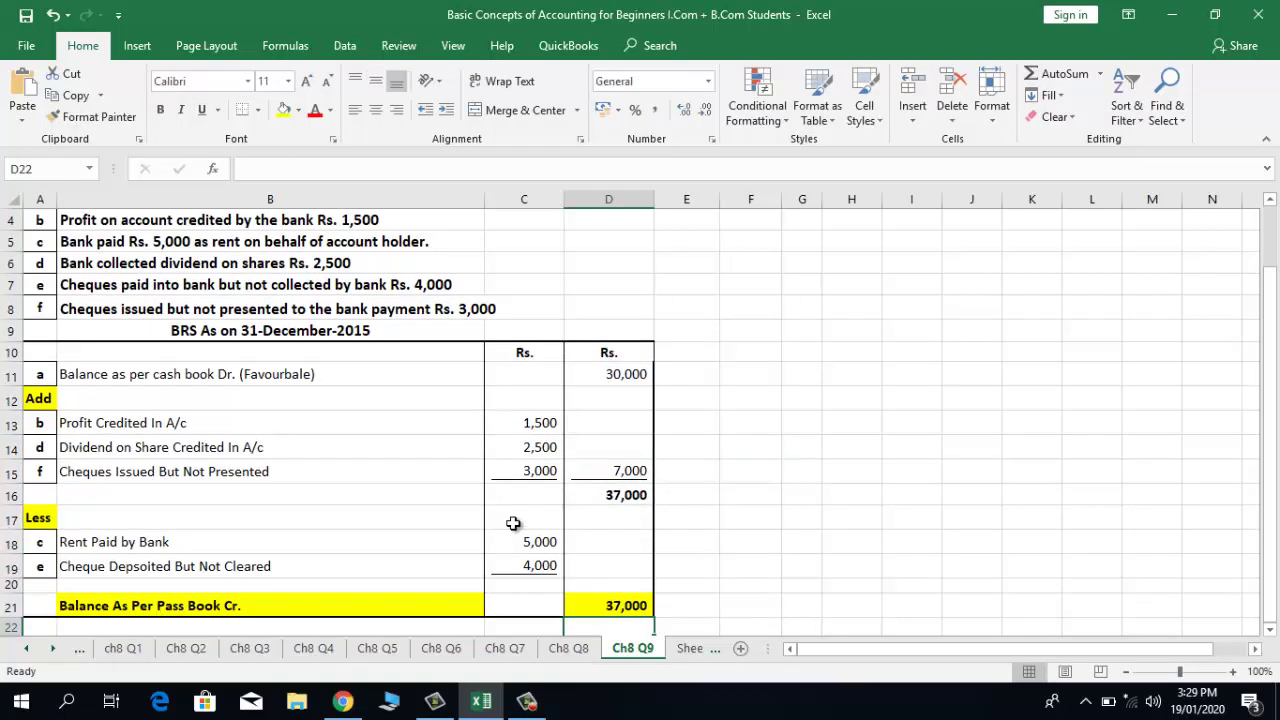
key("Up")
key("Up")
key("Down")
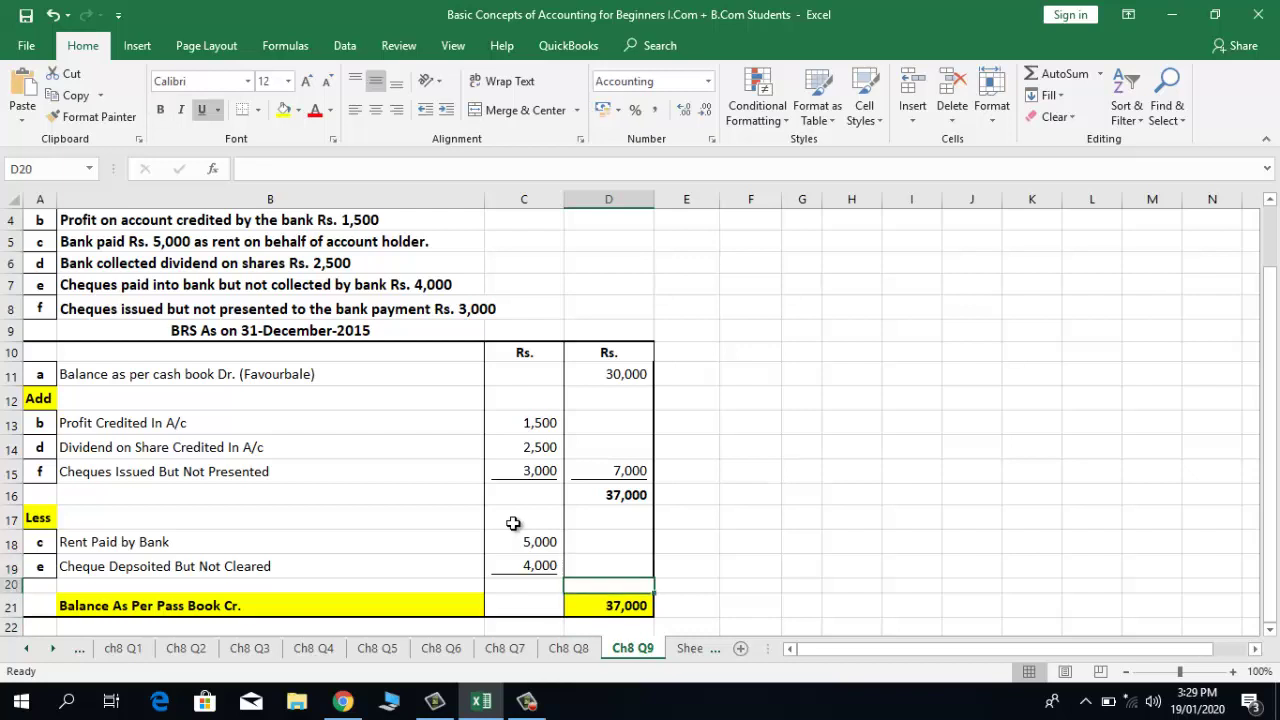
key("Down")
key("Delete")
Total the two Less amounts in D19, the outer Rs. column, with the formula =C18+C19
key("Up")
key("Up")
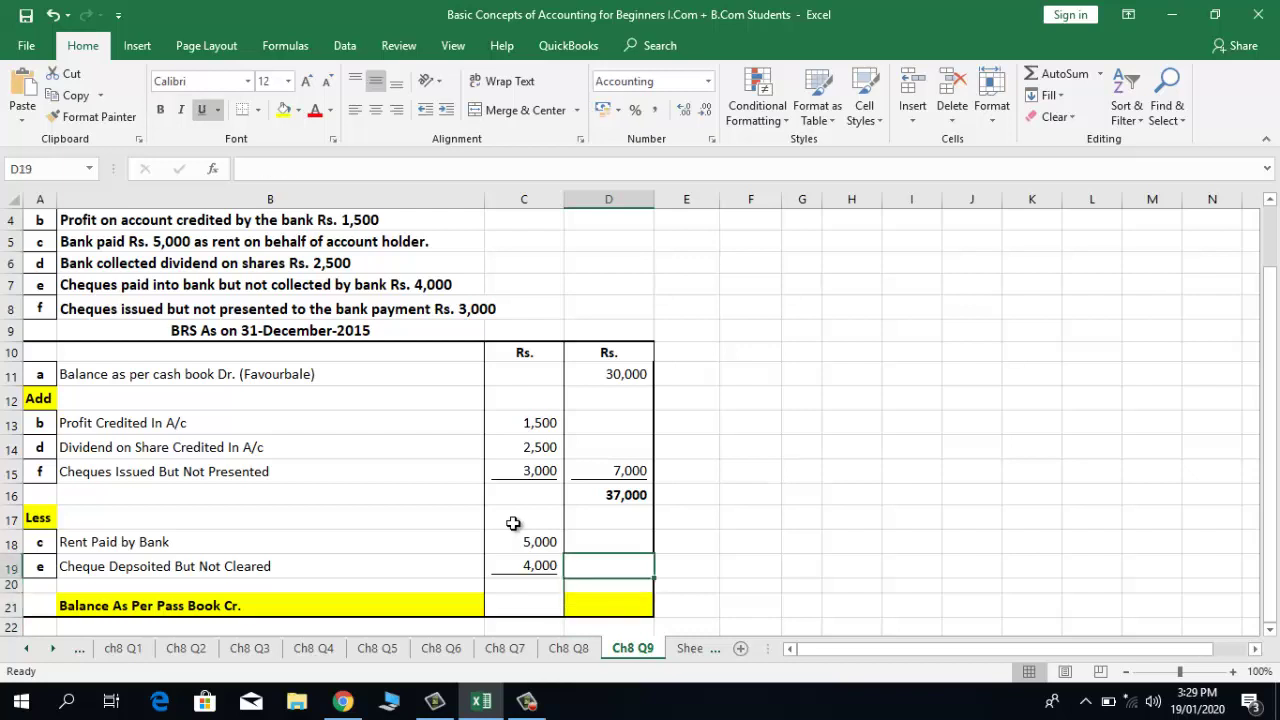
key("Up")
key("Up")
key("Up")
key("Down")
key("Down")
key("Down")
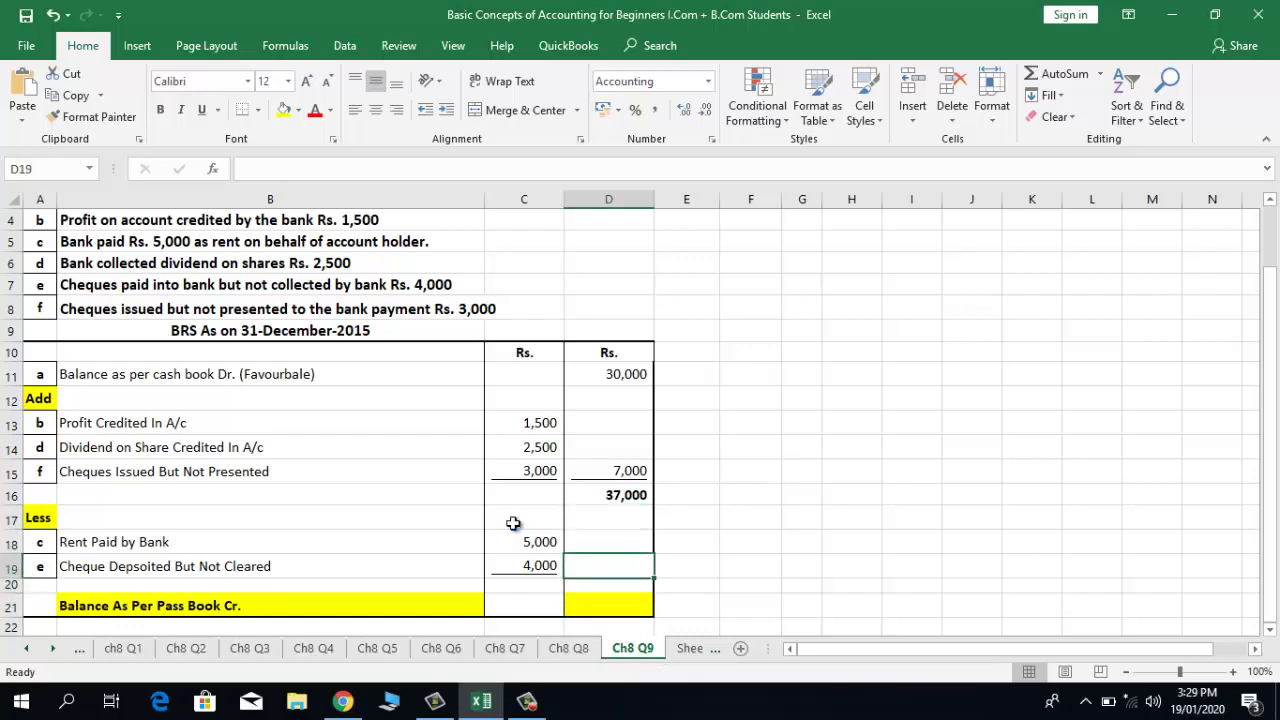
type("=")
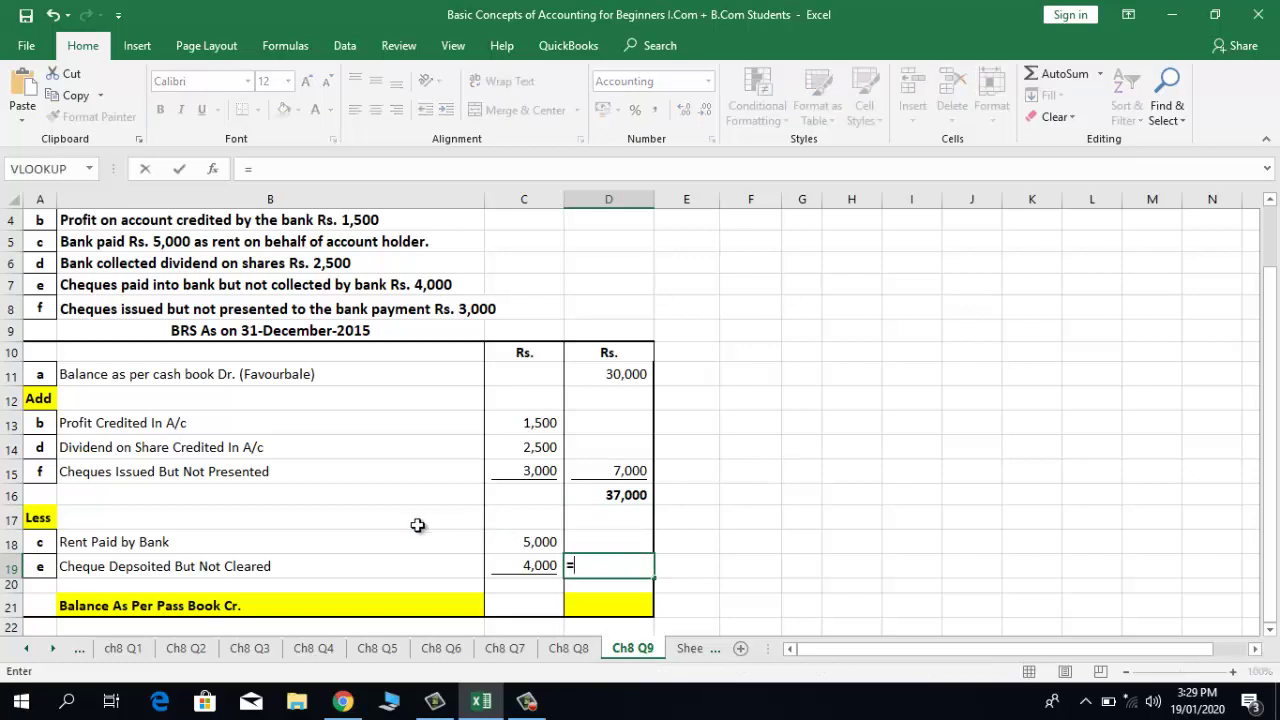
key("Left")
key("Up")
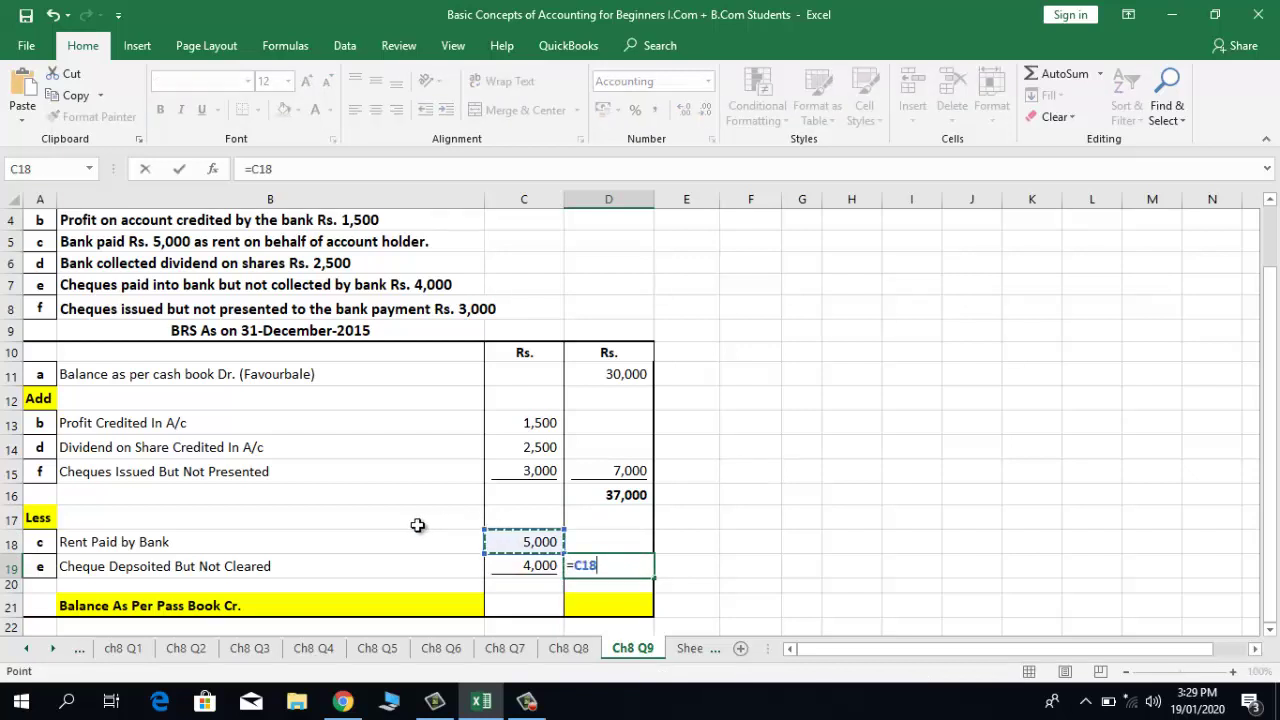
type("+")
key("Left")
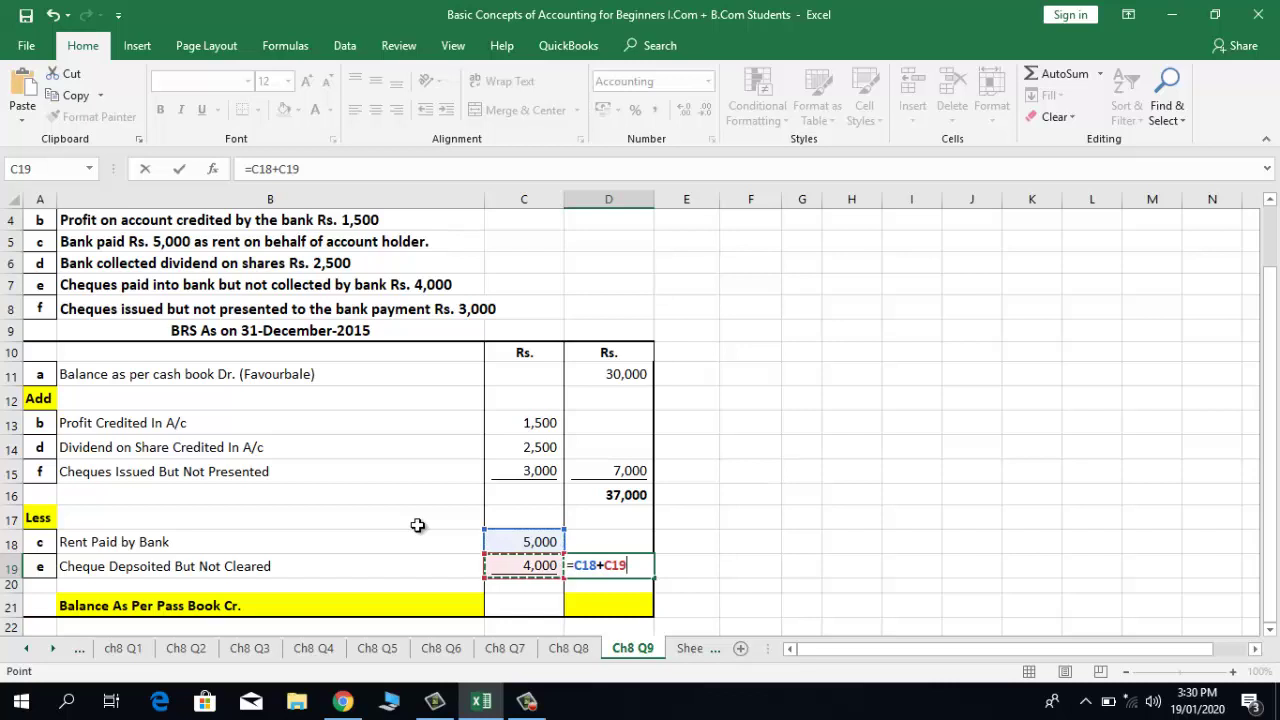
key("Return")
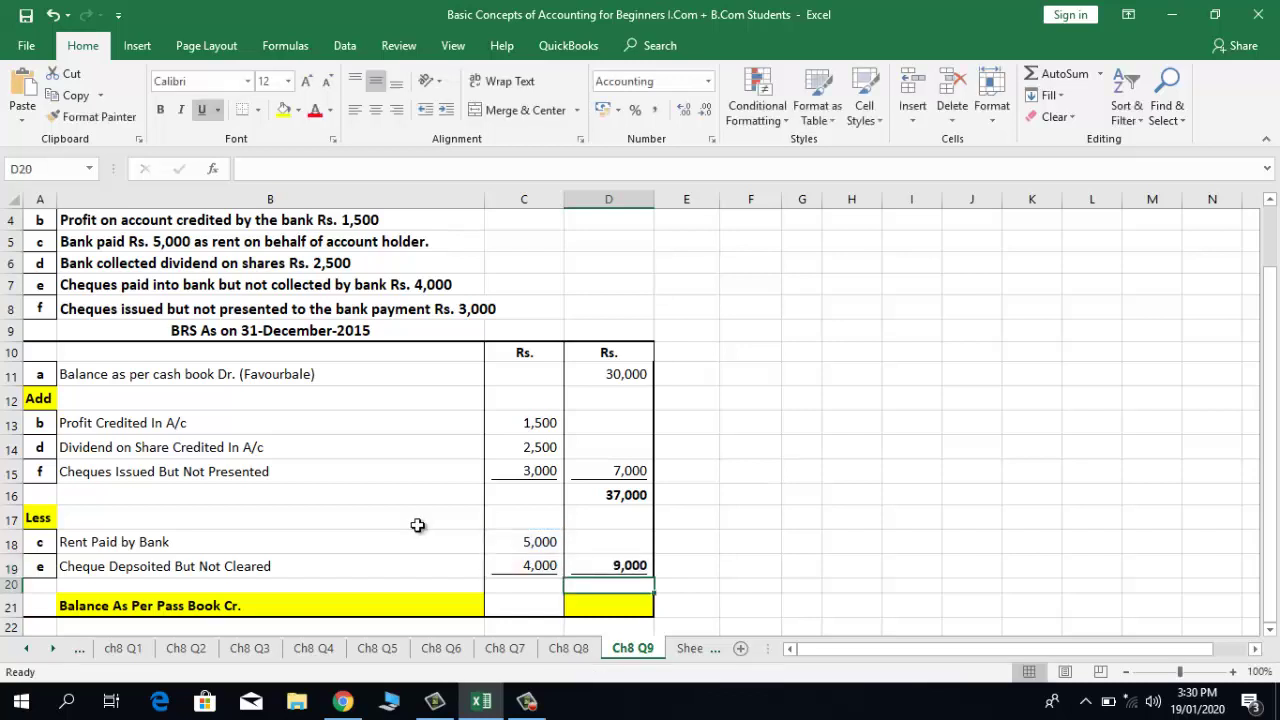
Calculate Balance As Per Pass Book Cr. in D21 by subtracting the Less total with the formula =D16-D19
key("Down")
type("=")
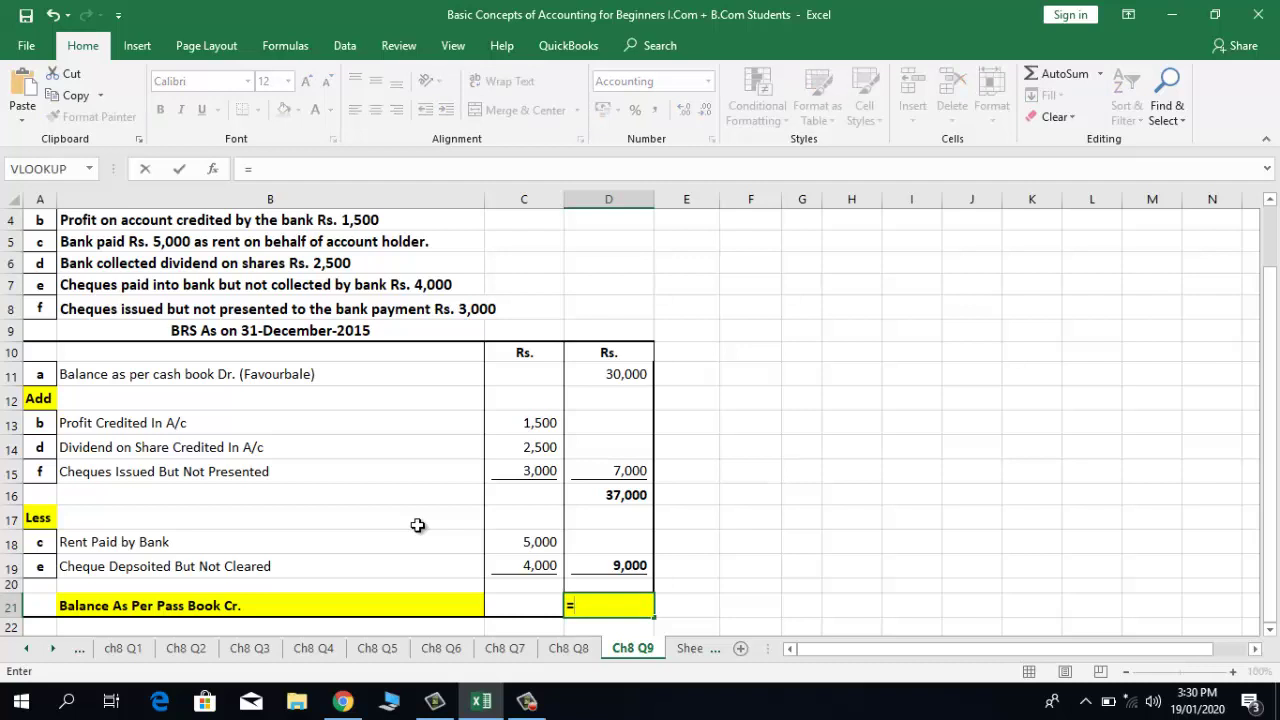
key("Up")
key("Up")
key("Up")
key("Up")
key("Up")
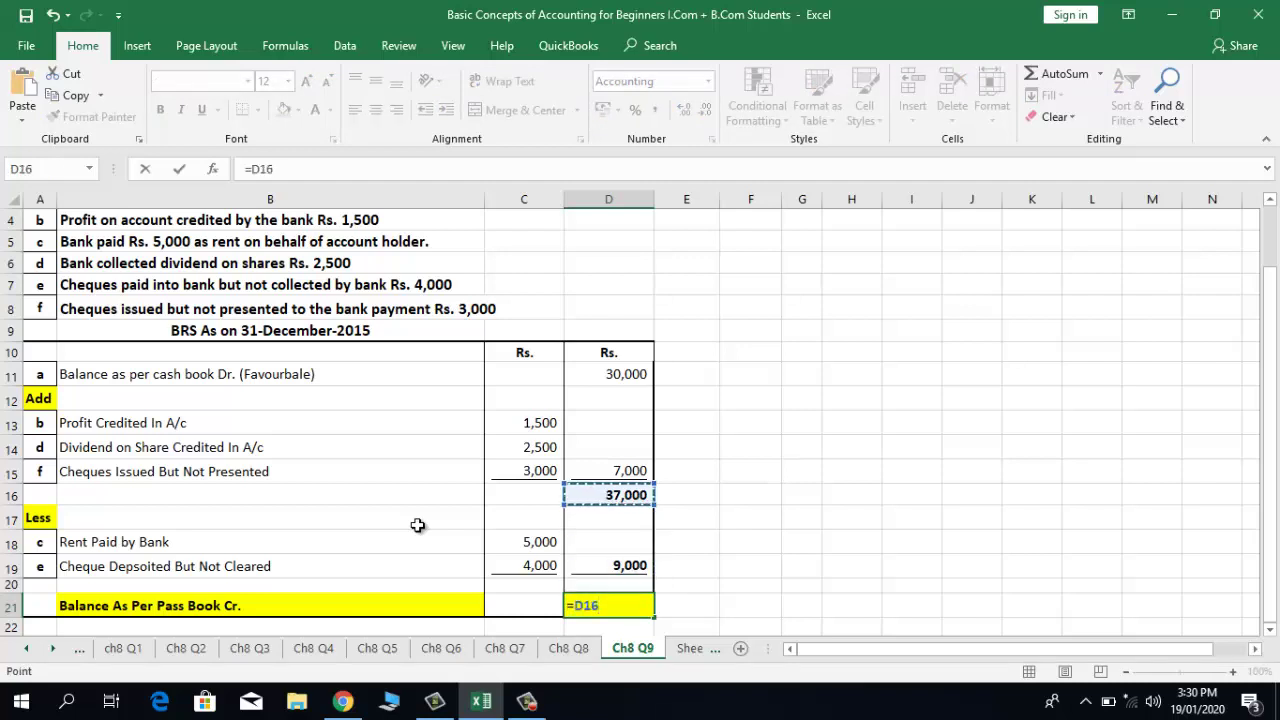
type("-")
key("Up")
key("Up")
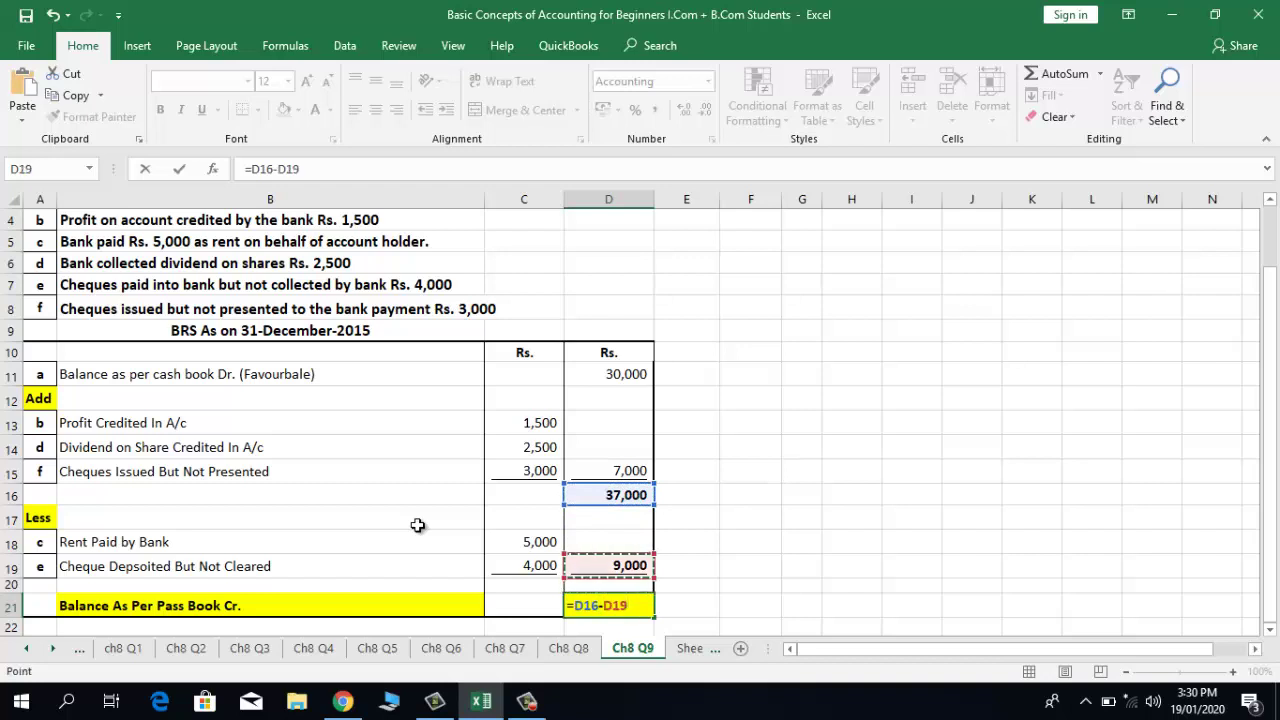
key("Return")
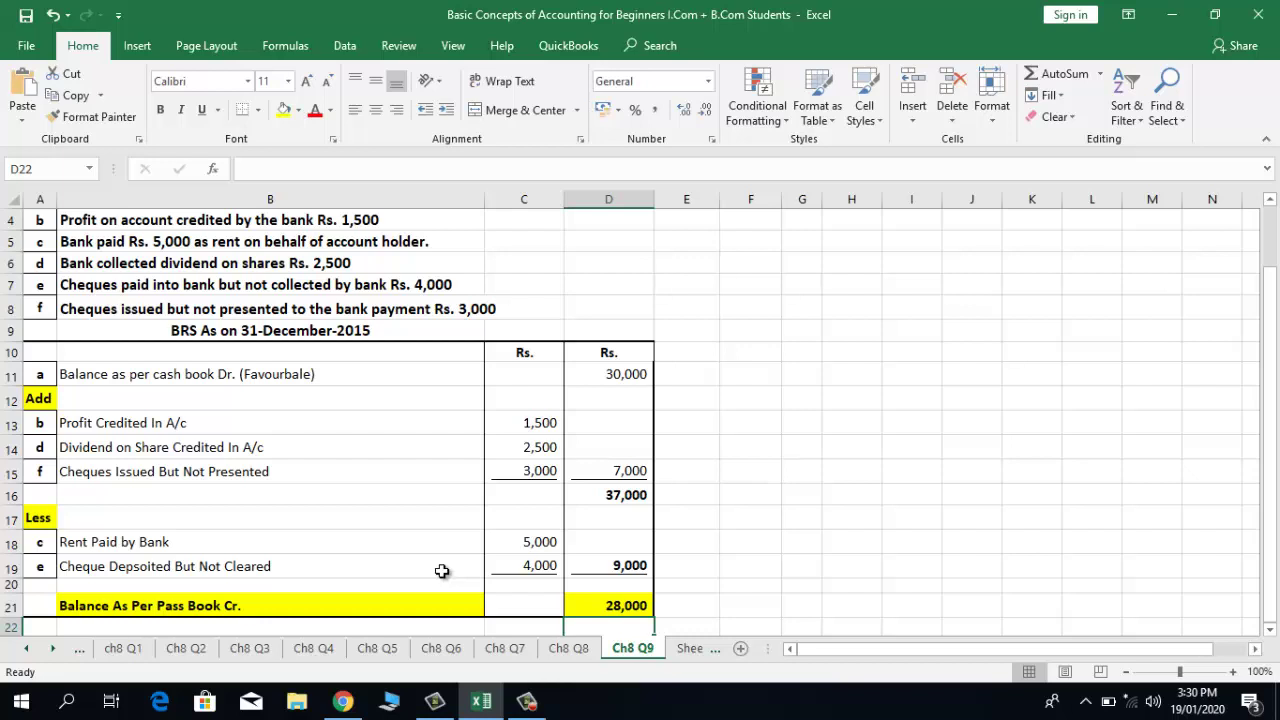
left_click(223, 518)
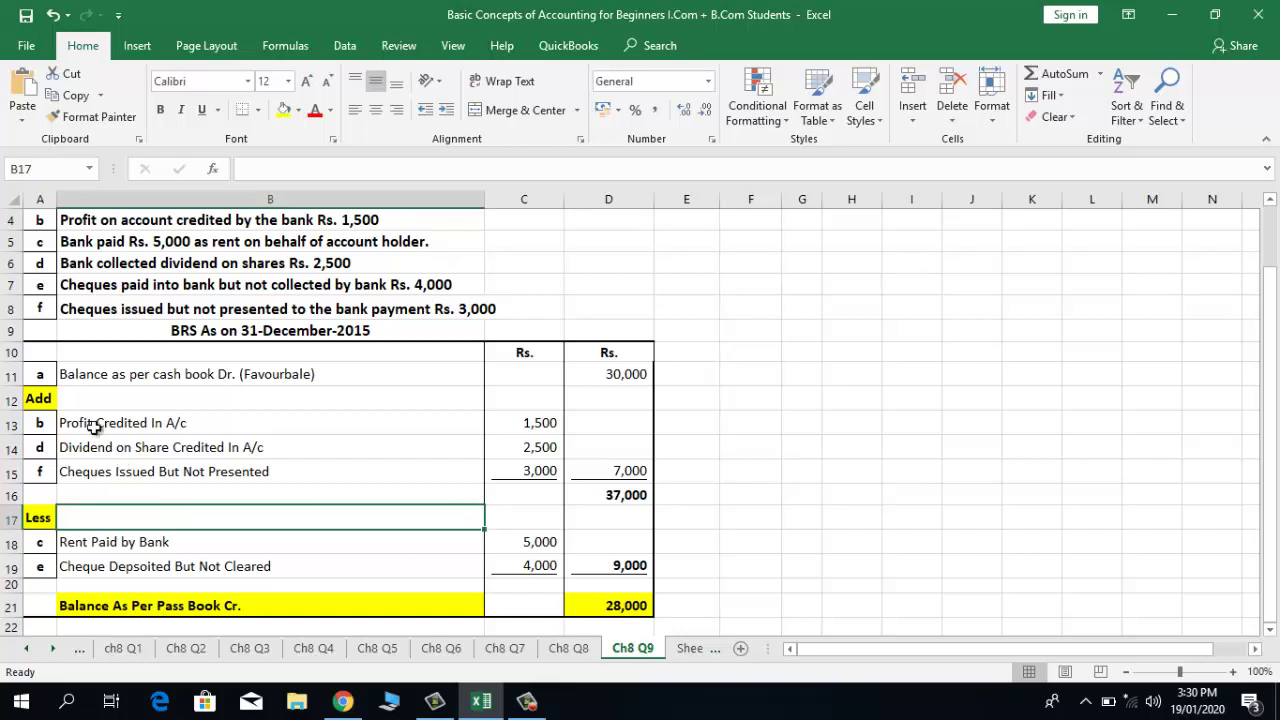
left_click(77, 375)
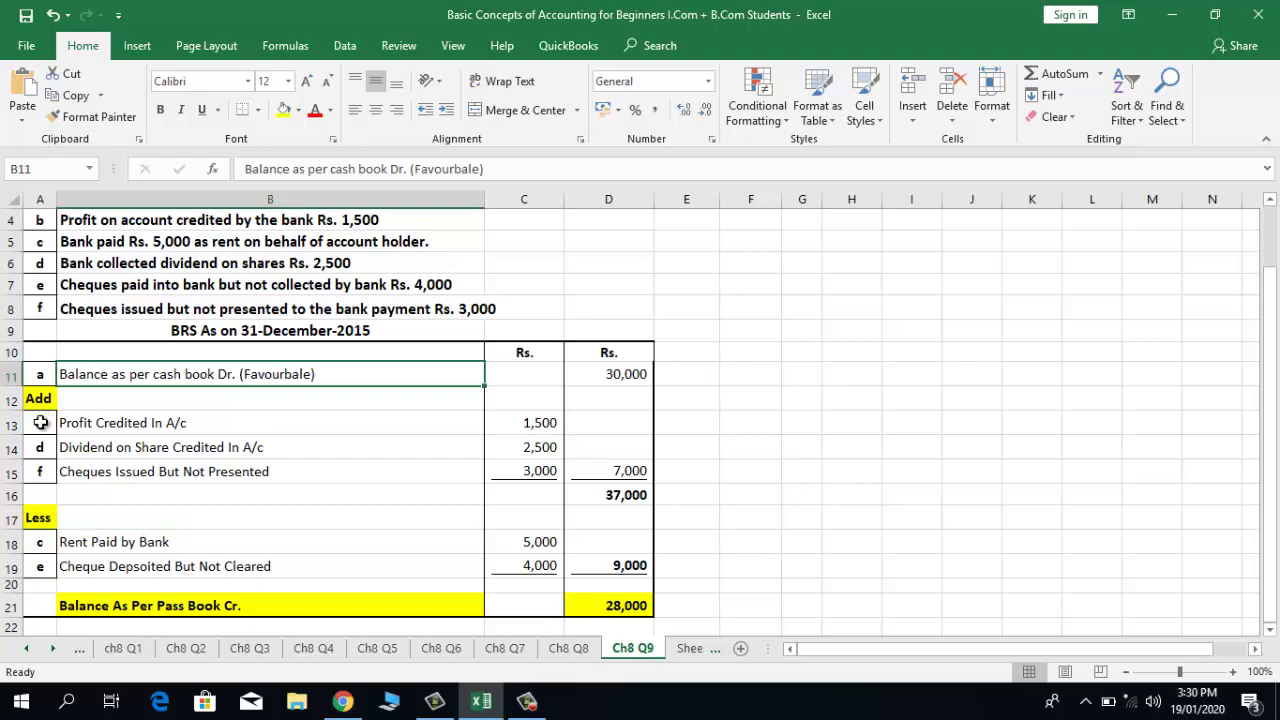
left_click(44, 423)
left_click(122, 432)
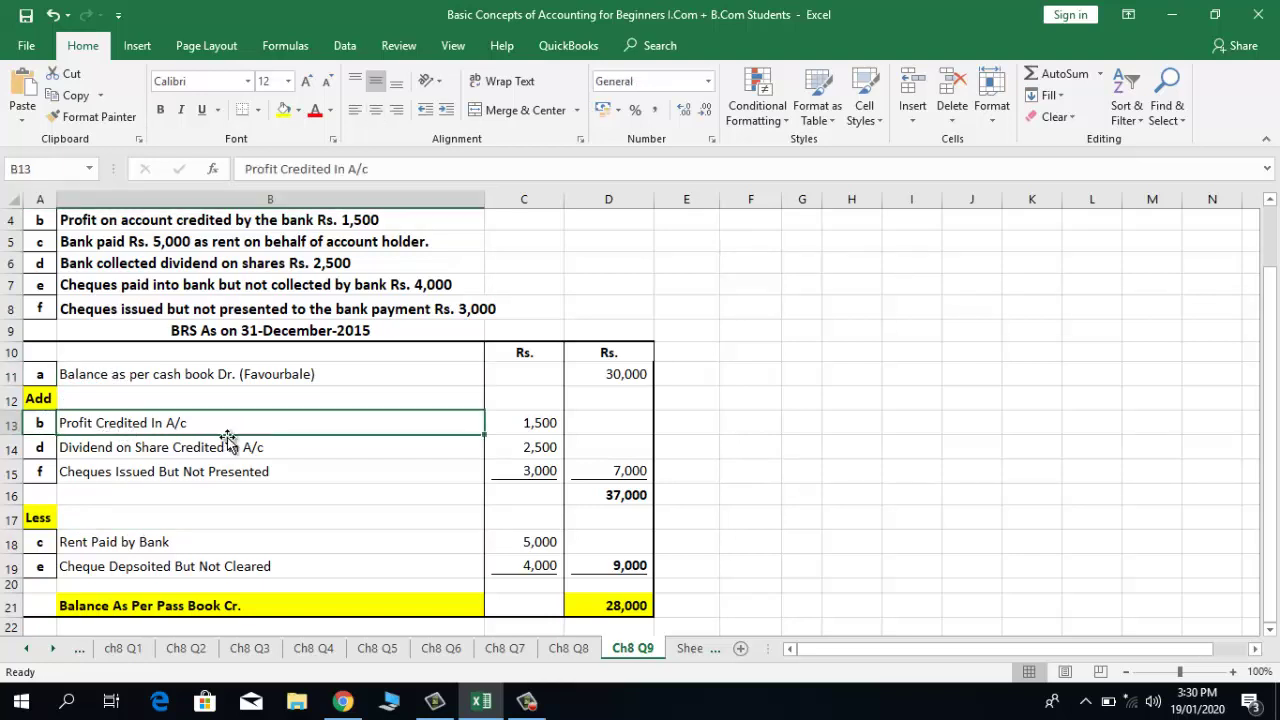
left_click(700, 432)
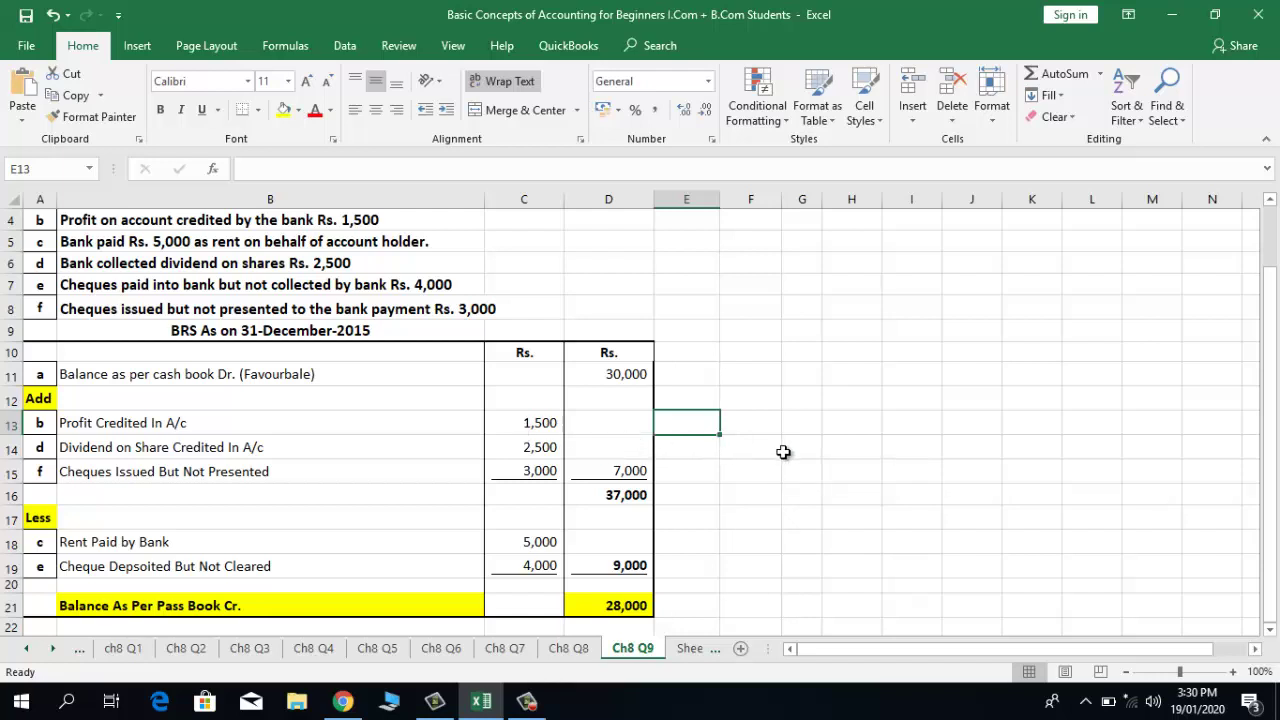
left_click(190, 422)
left_click(515, 430)
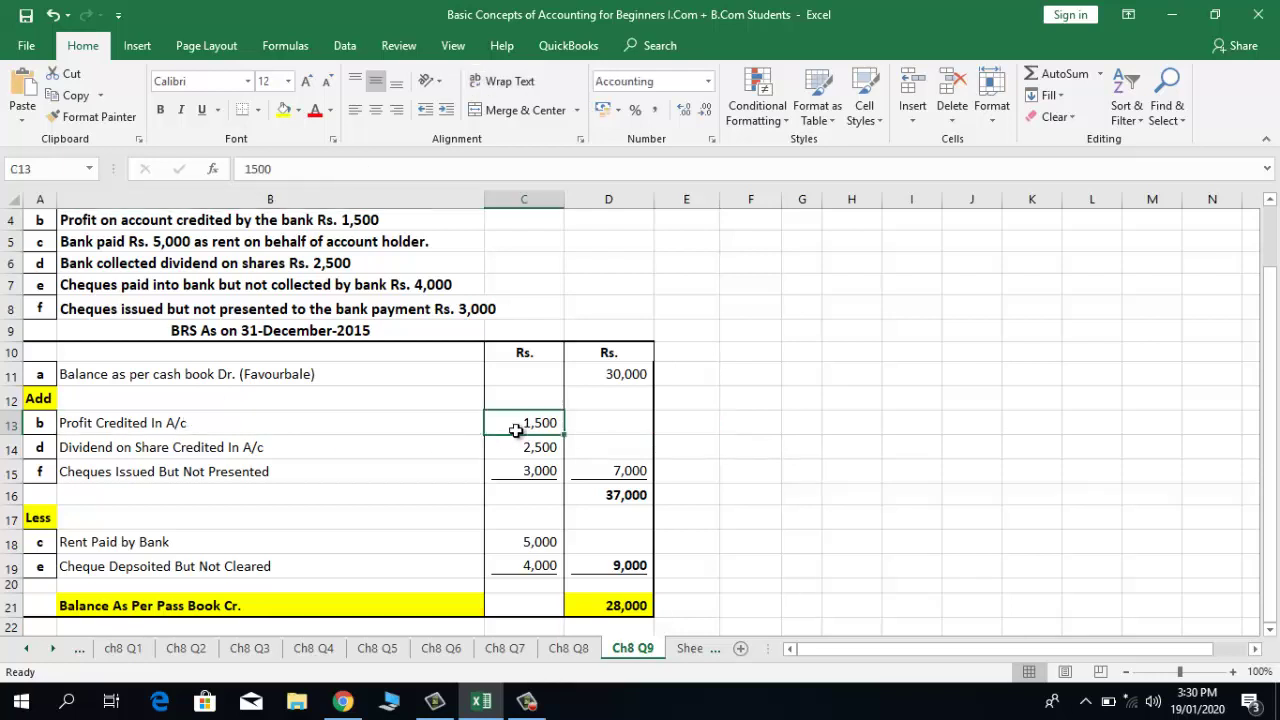
Enter the note "Will be neter through voucher" in E13, beside the Profit Credited In A/c amounts
left_click(674, 424)
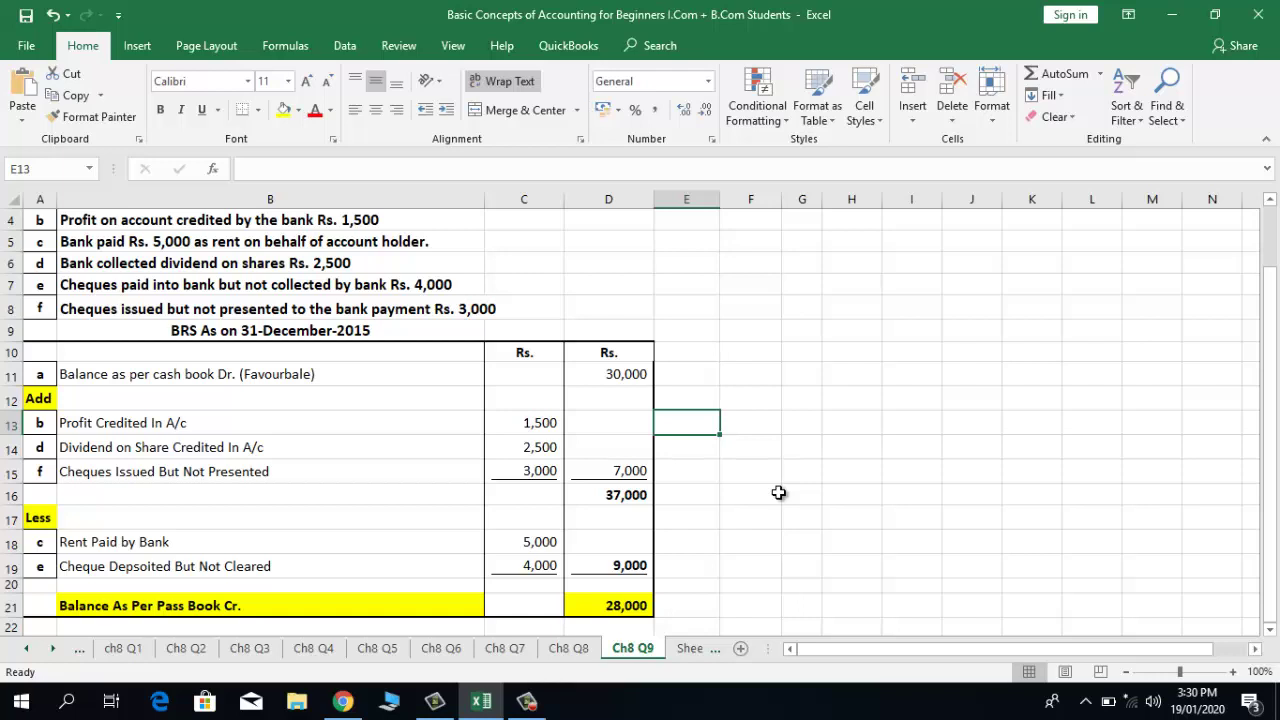
type("To")
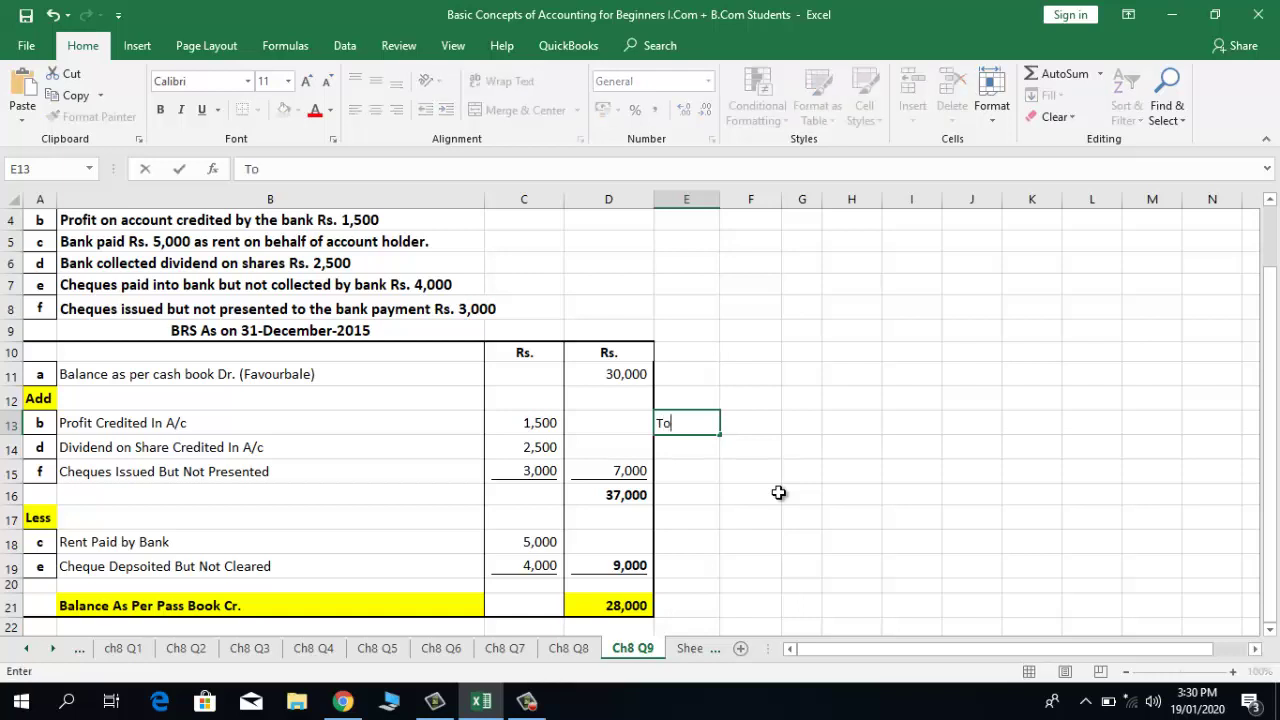
key("BackSpace")
key("BackSpace")
type("Will be neter")
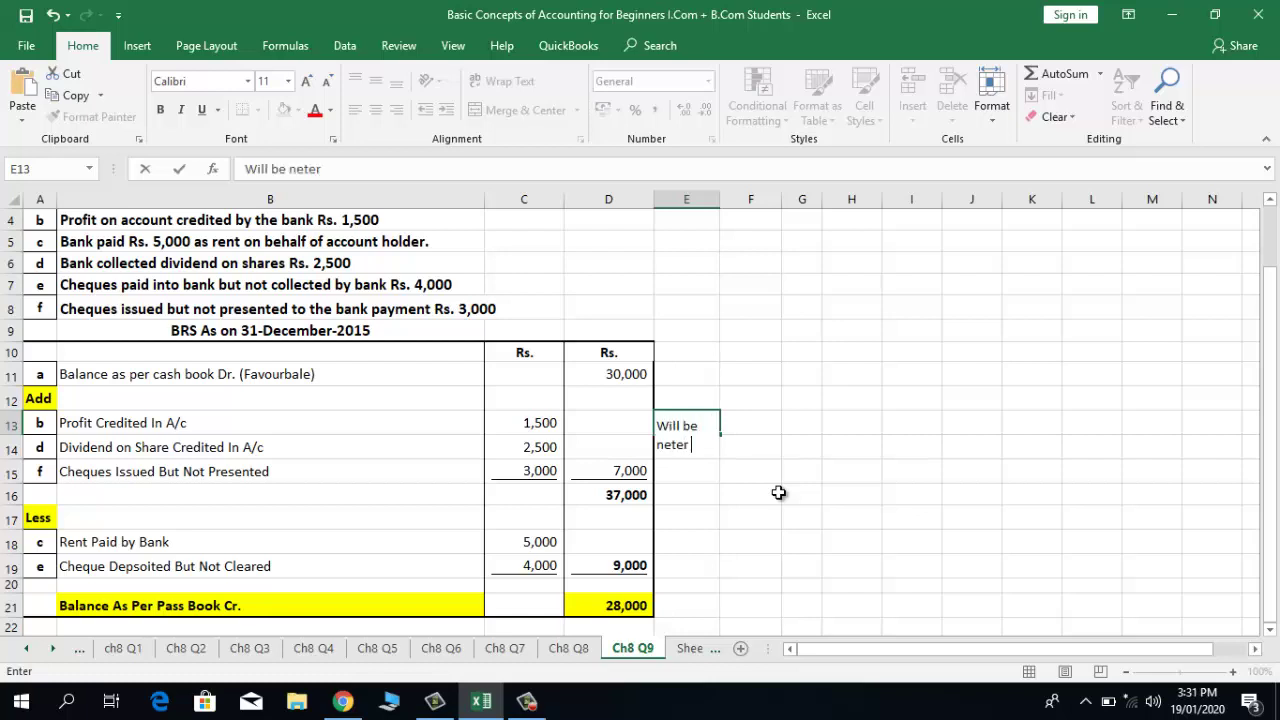
type(" through")
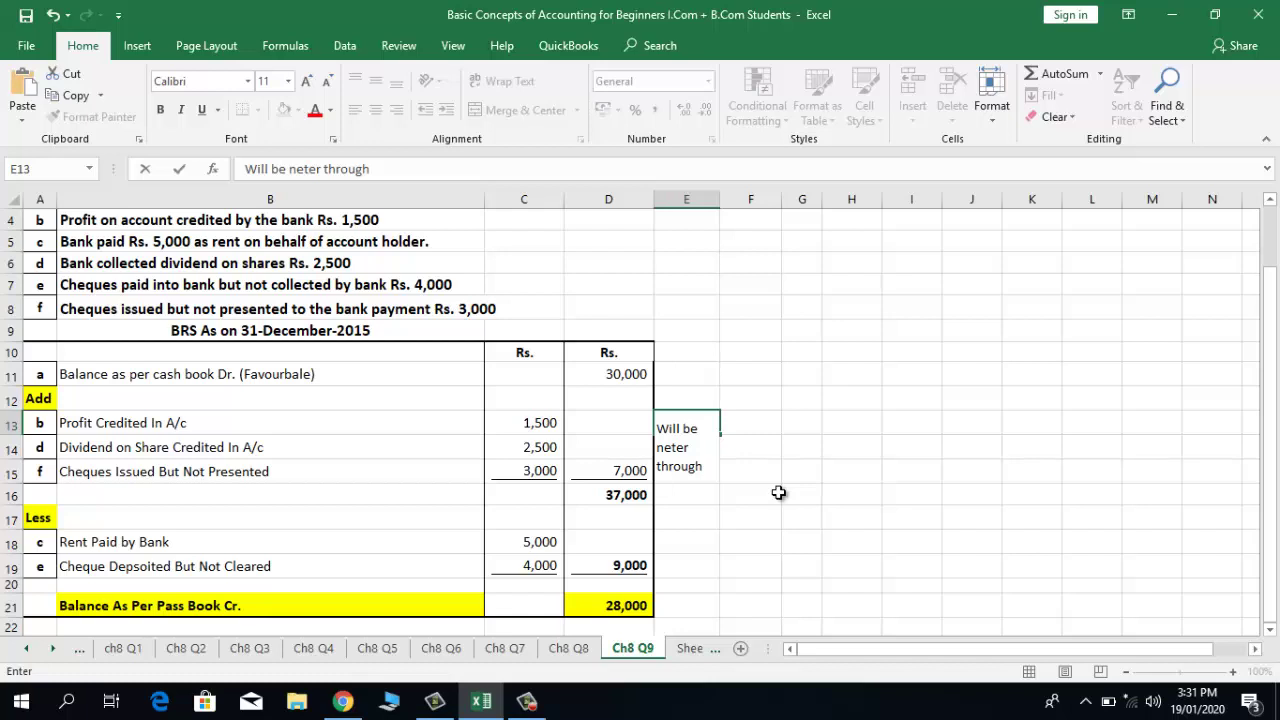
type("jou")
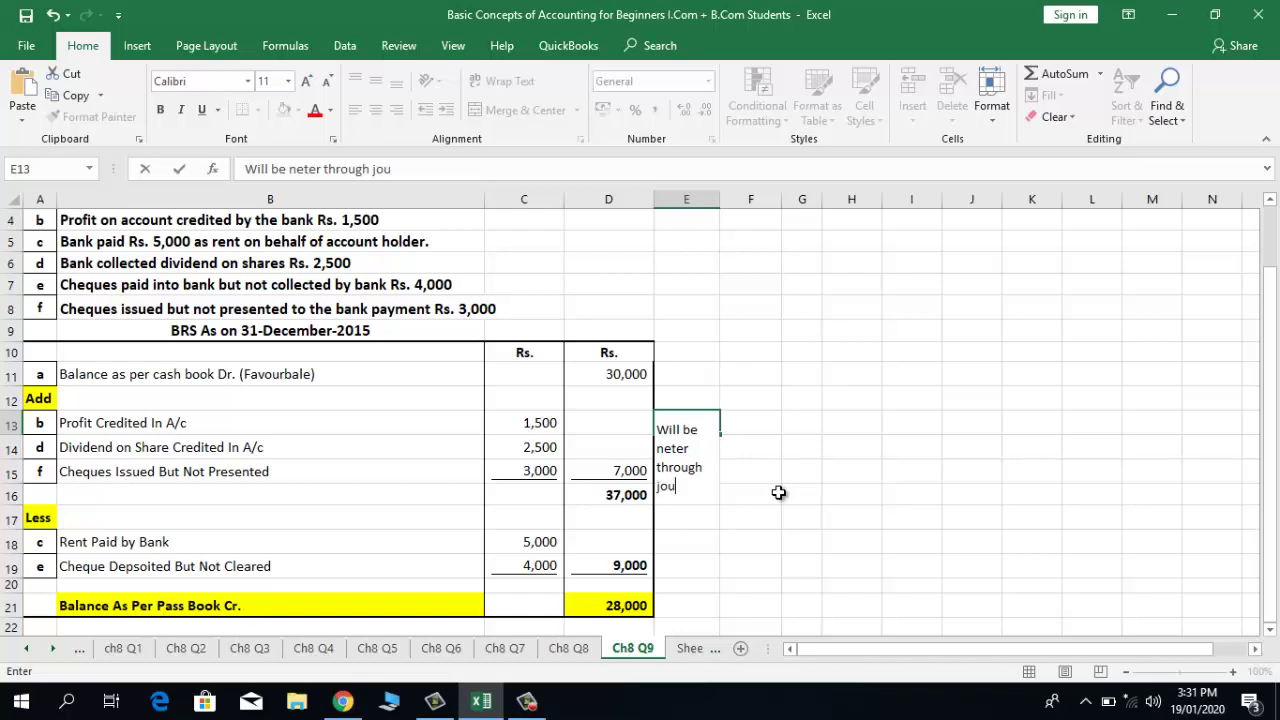
key("BackSpace")
key("BackSpace")
key("BackSpace")
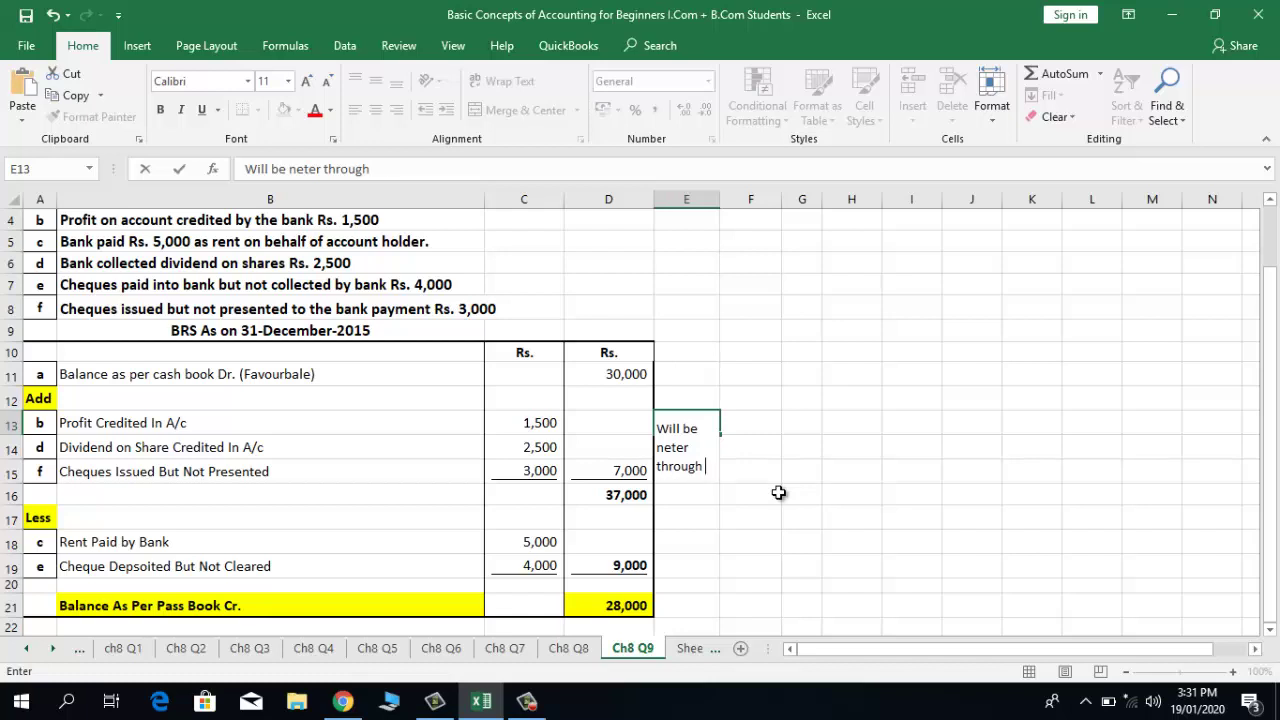
type("voucher")
key("Return")
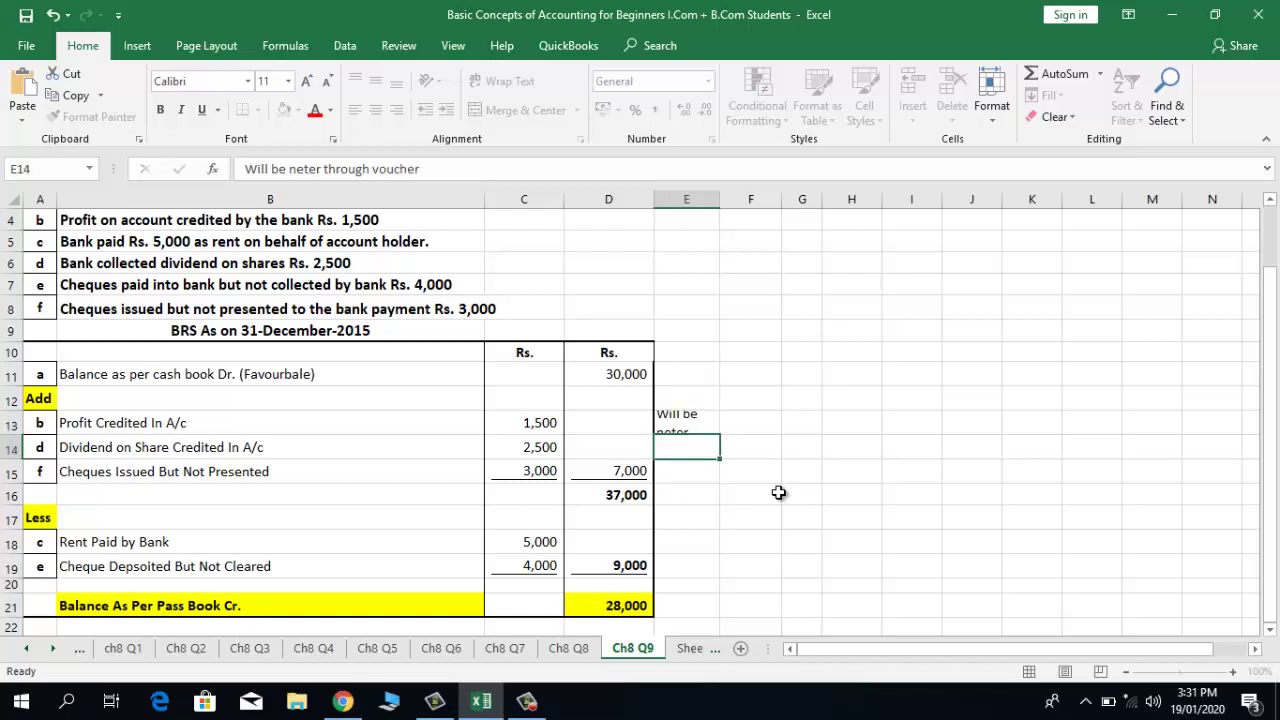
Merge E13:J13 into one cell and left-align the note in it
key("Up")
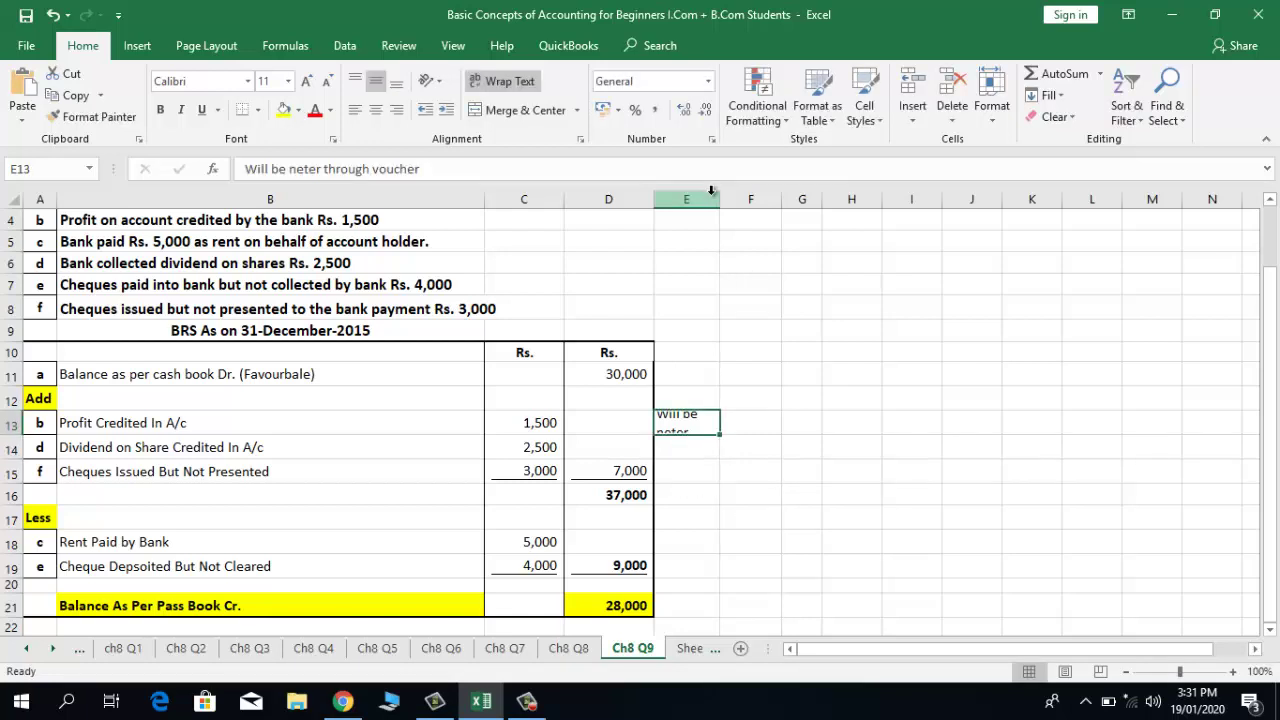
left_click_drag(660, 422, 974, 420)
left_click(518, 110)
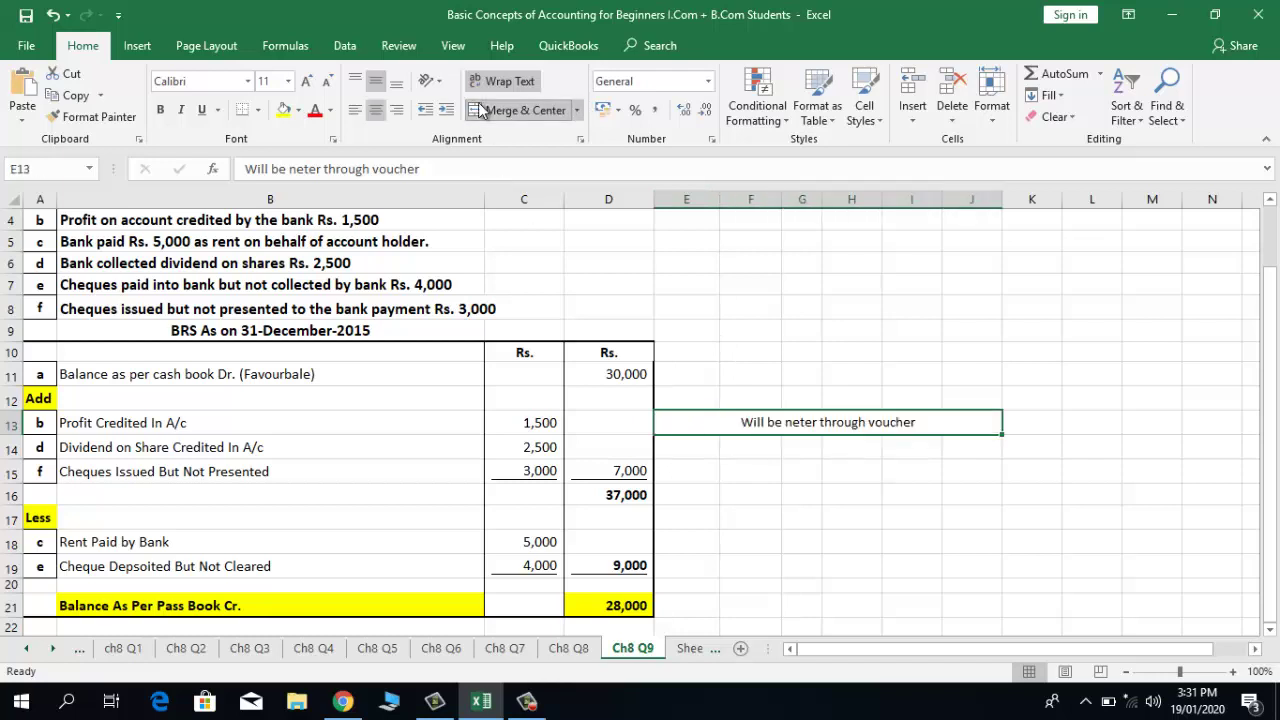
left_click(355, 110)
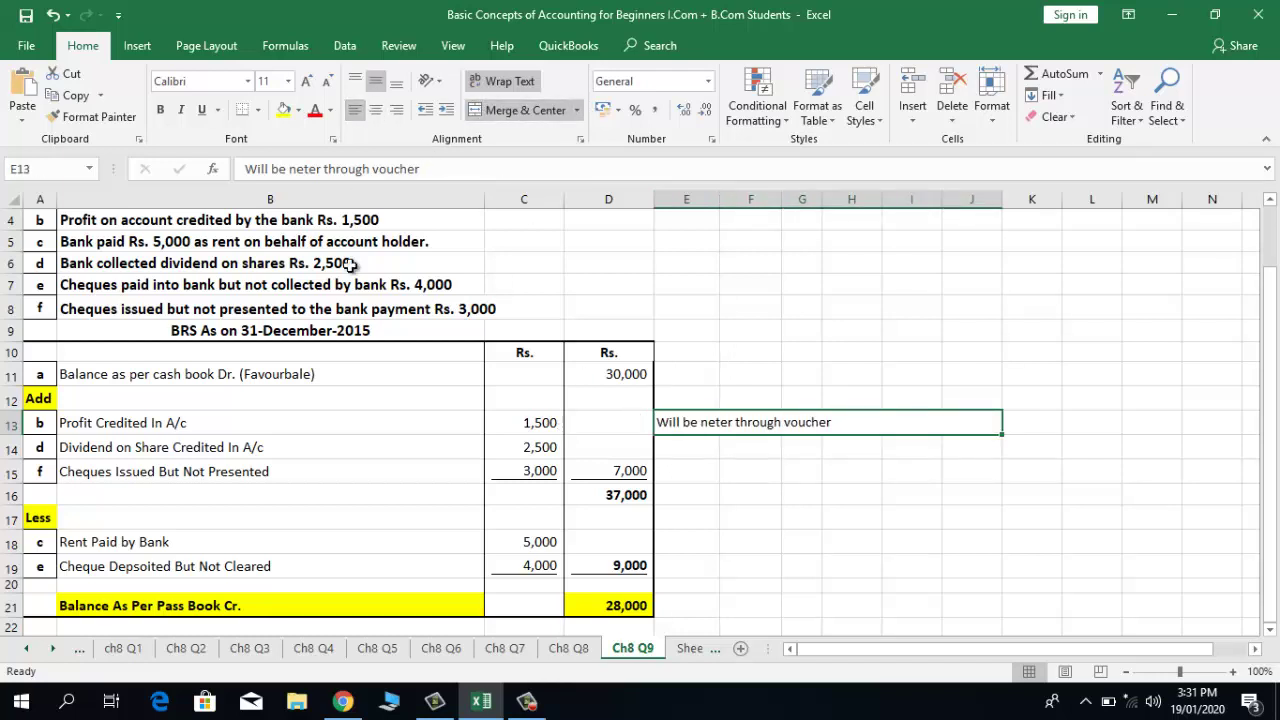
left_click(314, 423)
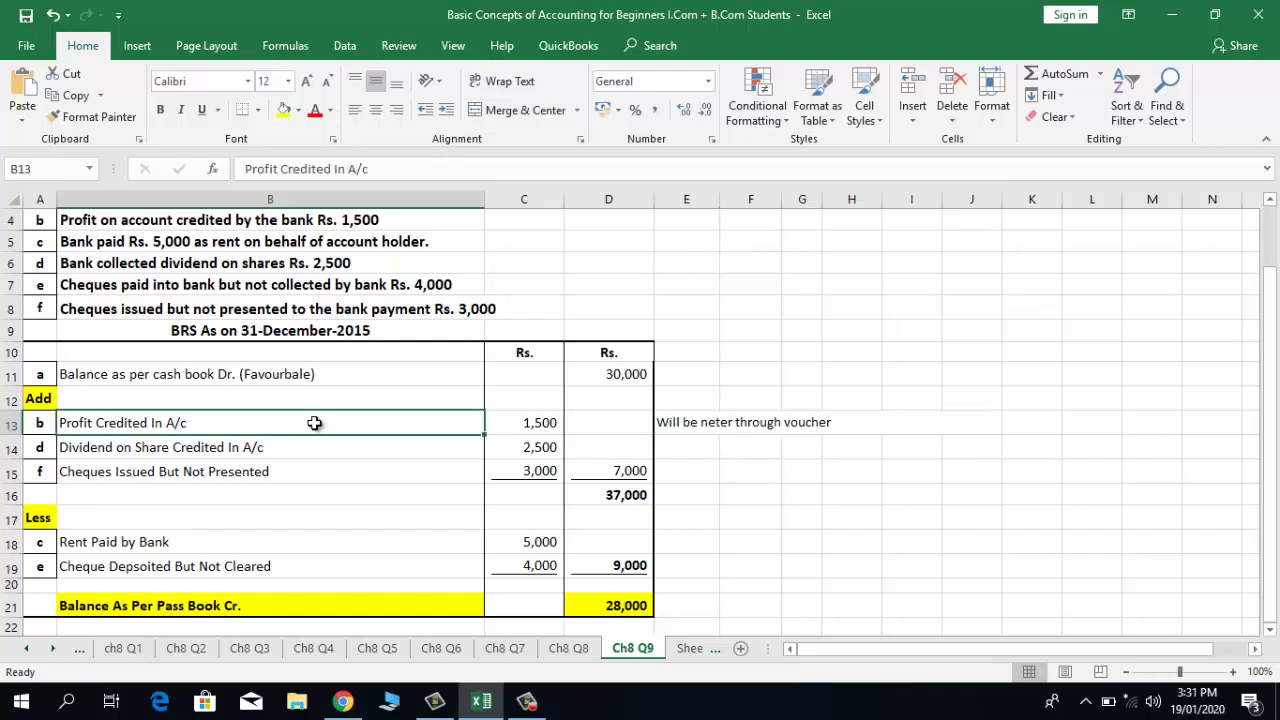
key("Down")
key("Up")
left_click(499, 424)
left_click(663, 422)
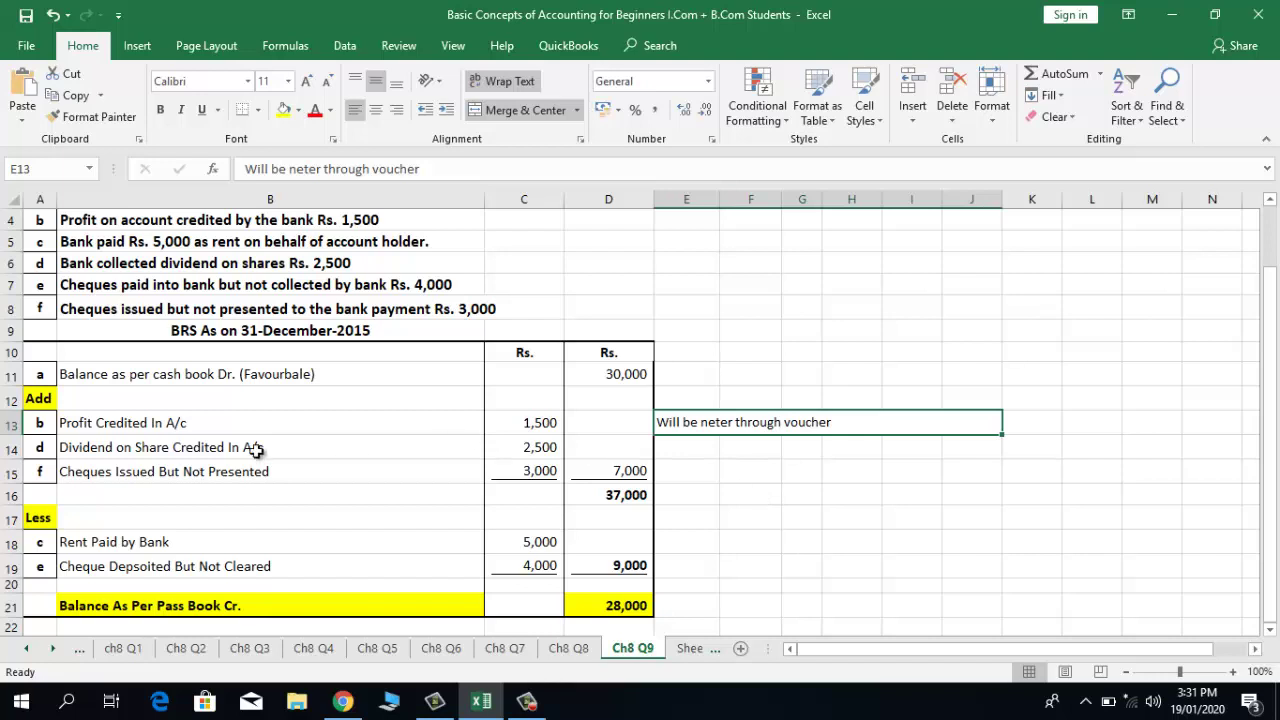
left_click(214, 442)
left_click(242, 425)
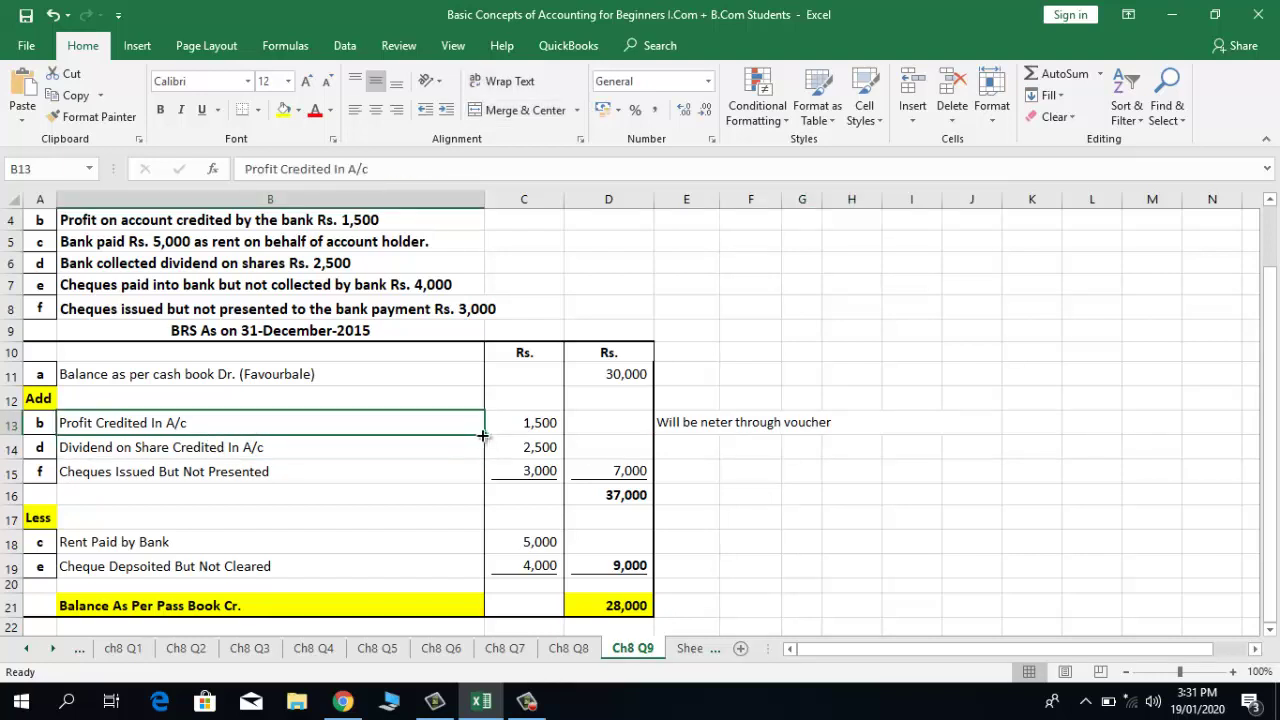
Append the journal entry "Bank (Dr) To Income (Cr)" to the voucher note in E13
left_click(720, 428)
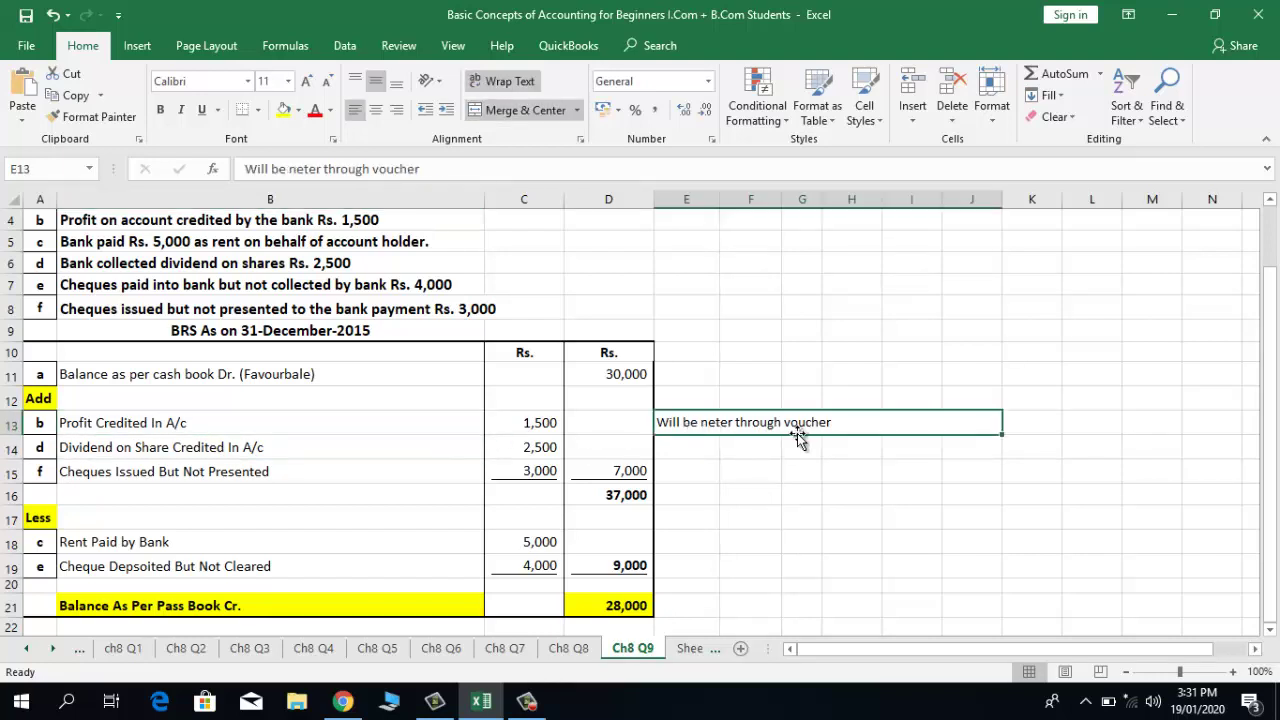
key("F2")
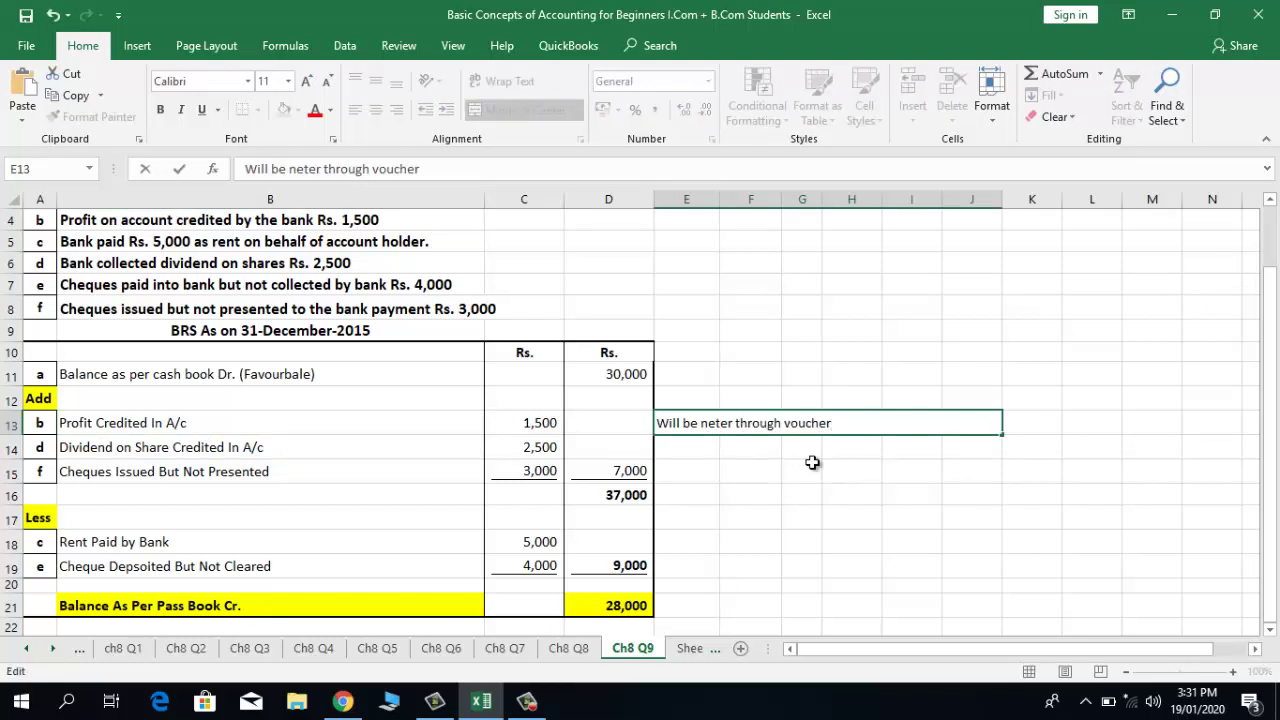
type("Bank (Dr) To ")
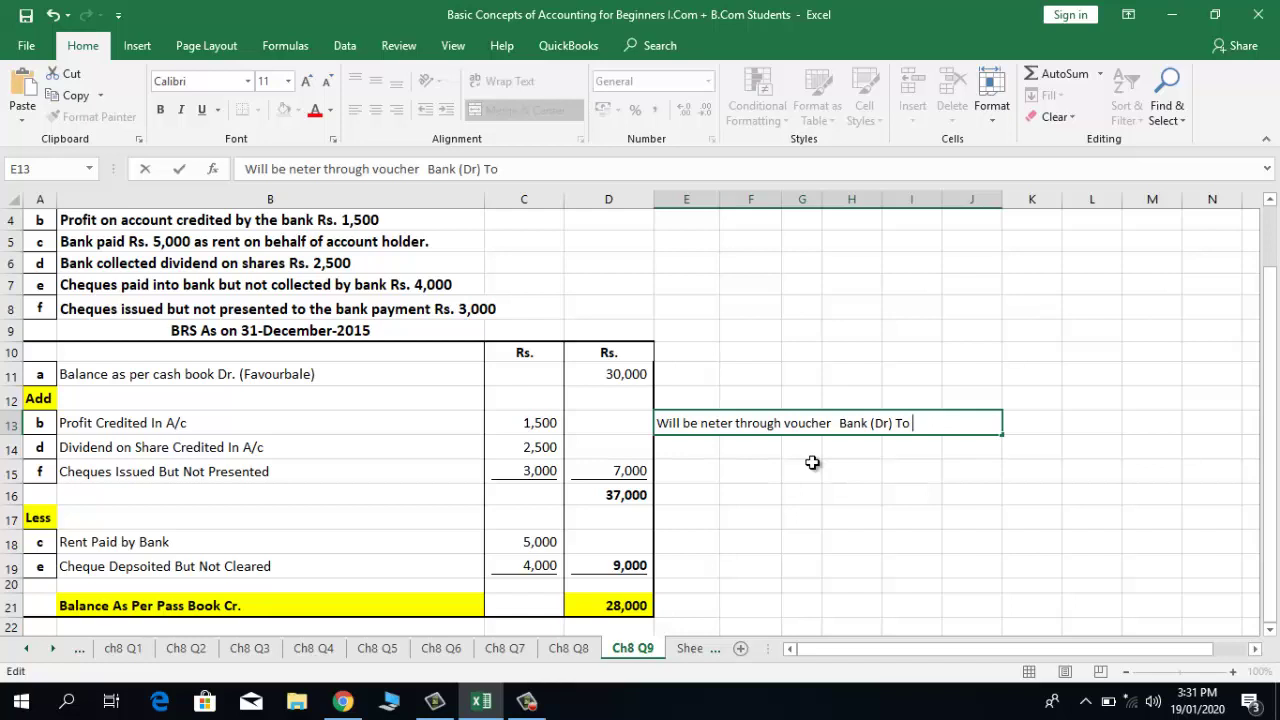
type("Income (cr")
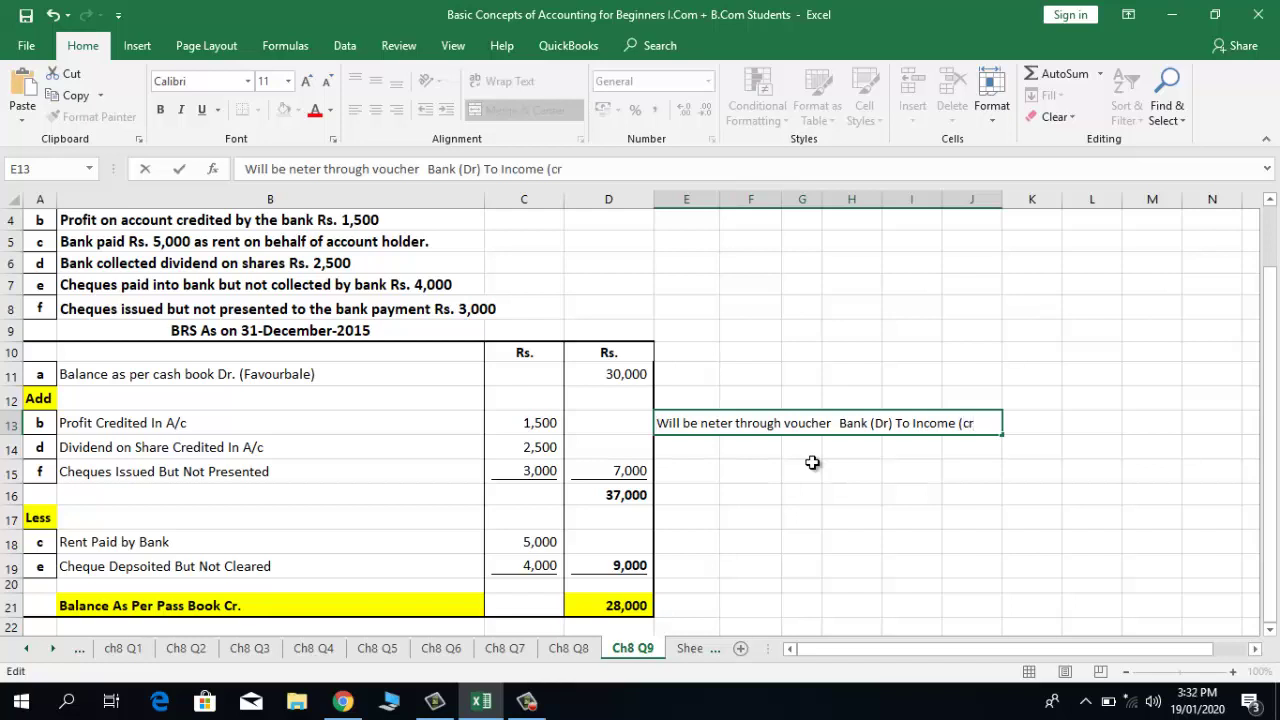
key("Right")
key("Right")
key("Right")
key("Right")
key("Right")
key("Right")
key("Right")
key("Right")
key("Right")
key("Right")
key("Right")
key("Right")
key("Right")
key("Right")
key("Right")
key("Right")
key("Right")
key("Right")
key("Right")
key("Right")
key("BackSpace")
key("BackSpace")
type("Cr)")
key("Return")
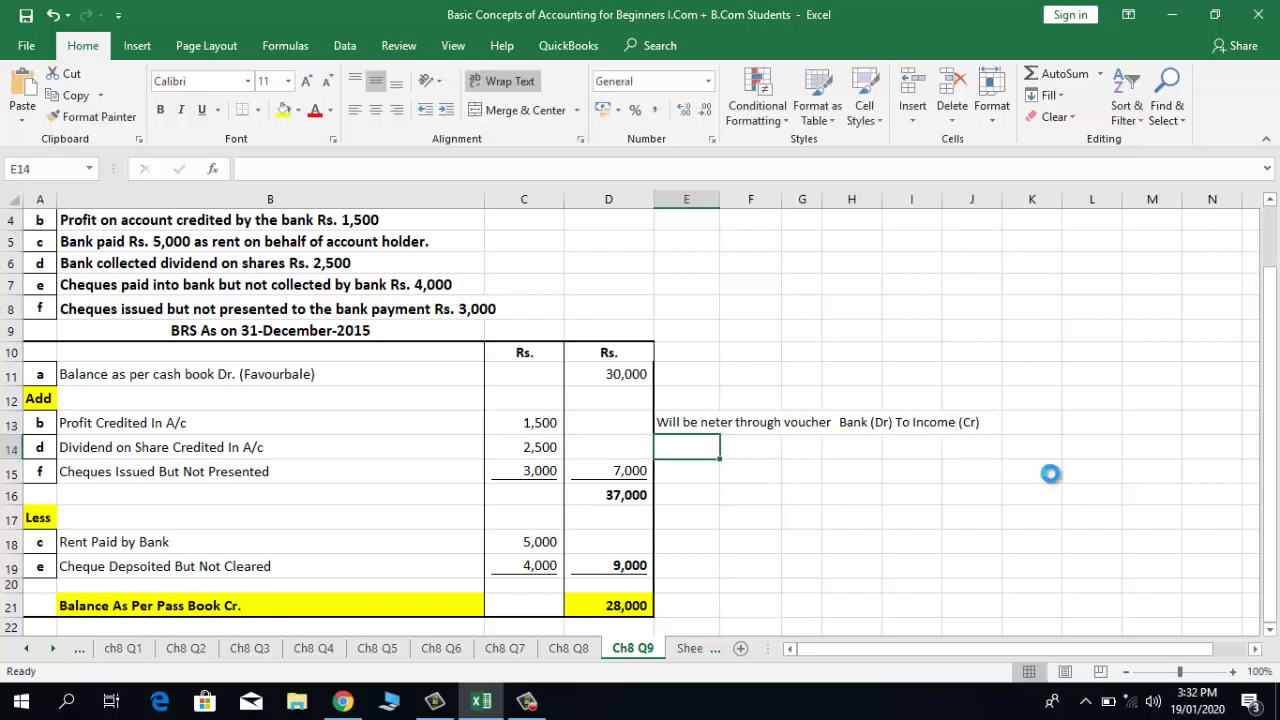
left_click(252, 440)
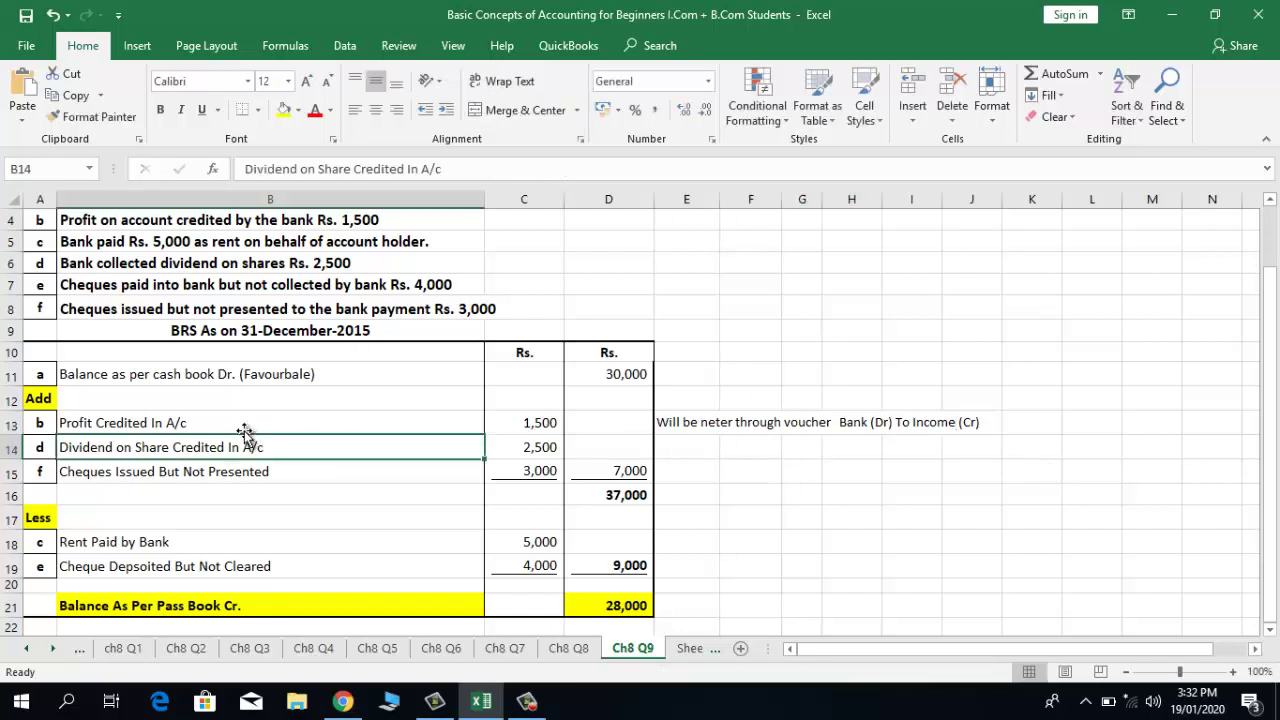
left_click(245, 427)
left_click(226, 448)
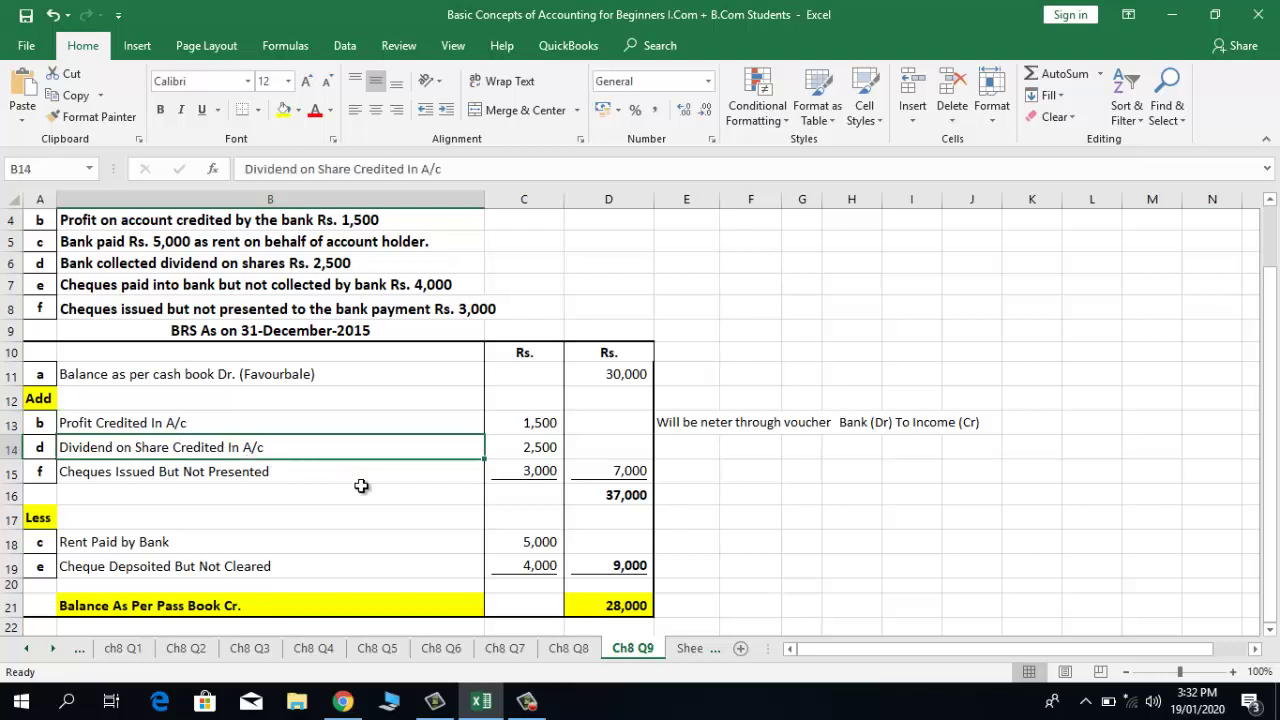
Copy the voucher note from E13 into E14, beside Dividend on Share Credited In A/c
key("Right")
key("Right")
key("Right")
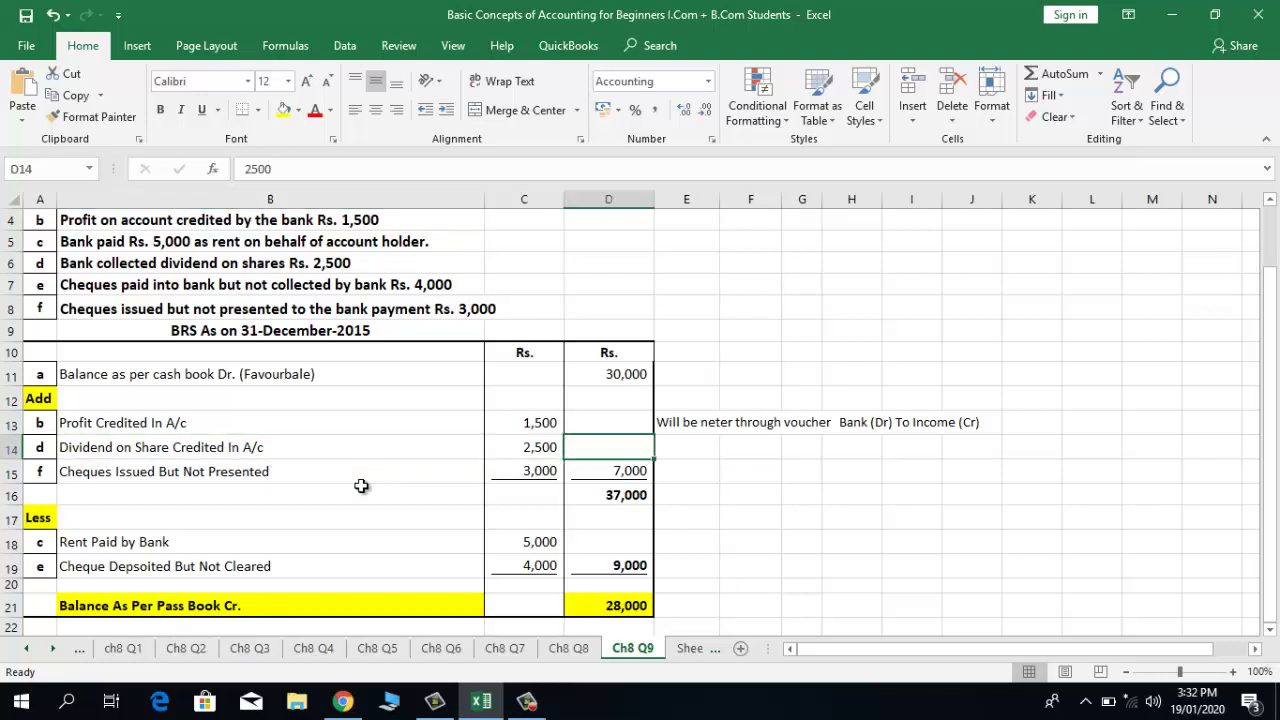
key("Up")
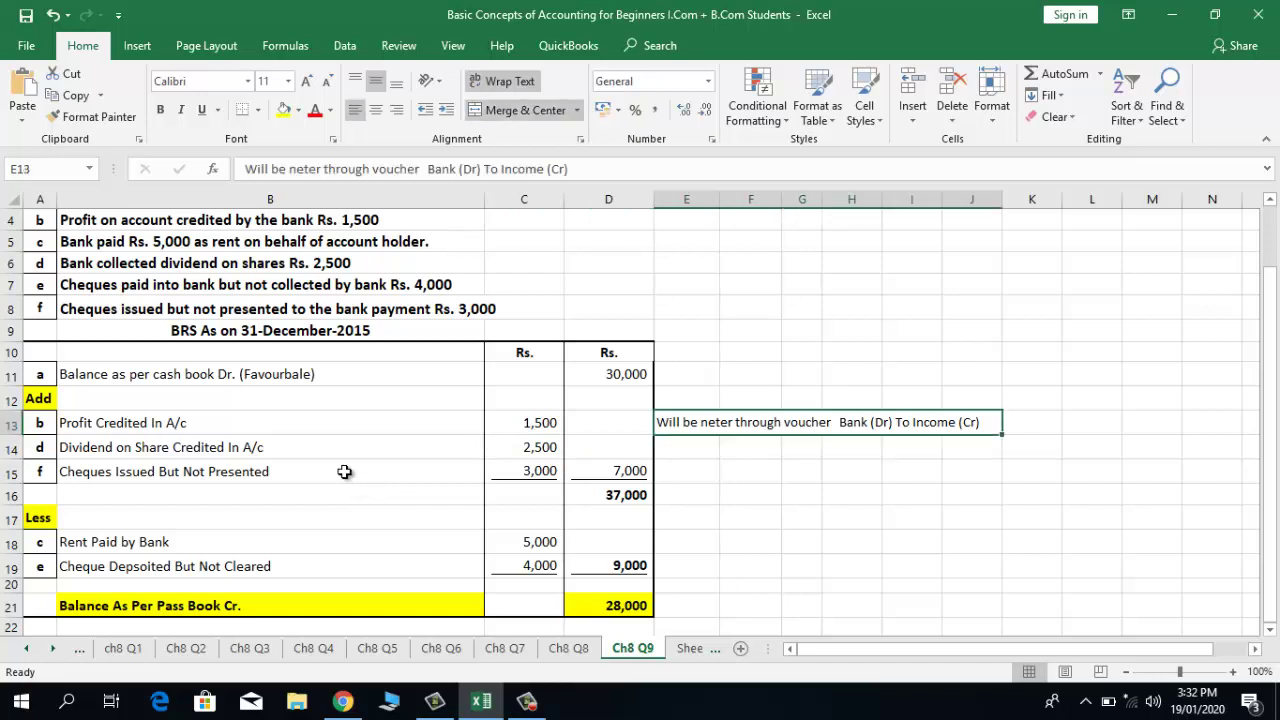
left_click(290, 457)
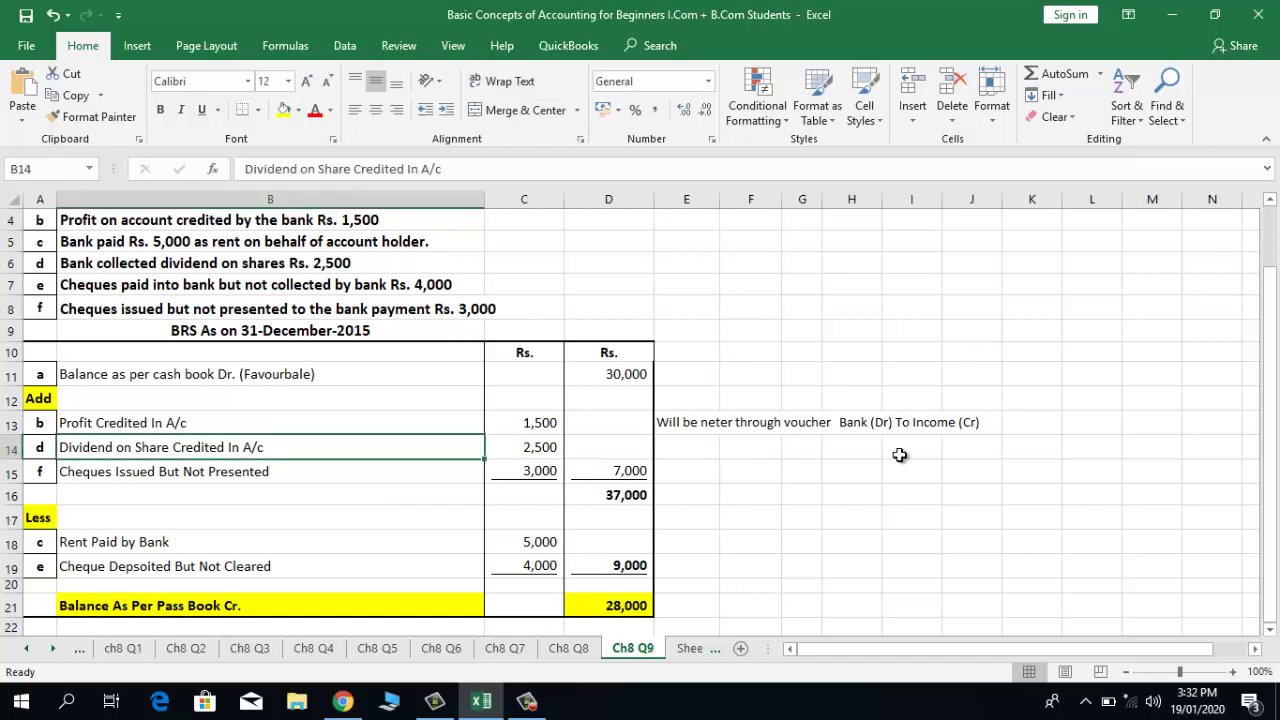
key("Right")
key("Right")
key("Right")
key("Up")
key("ctrl+c")
key("Down")
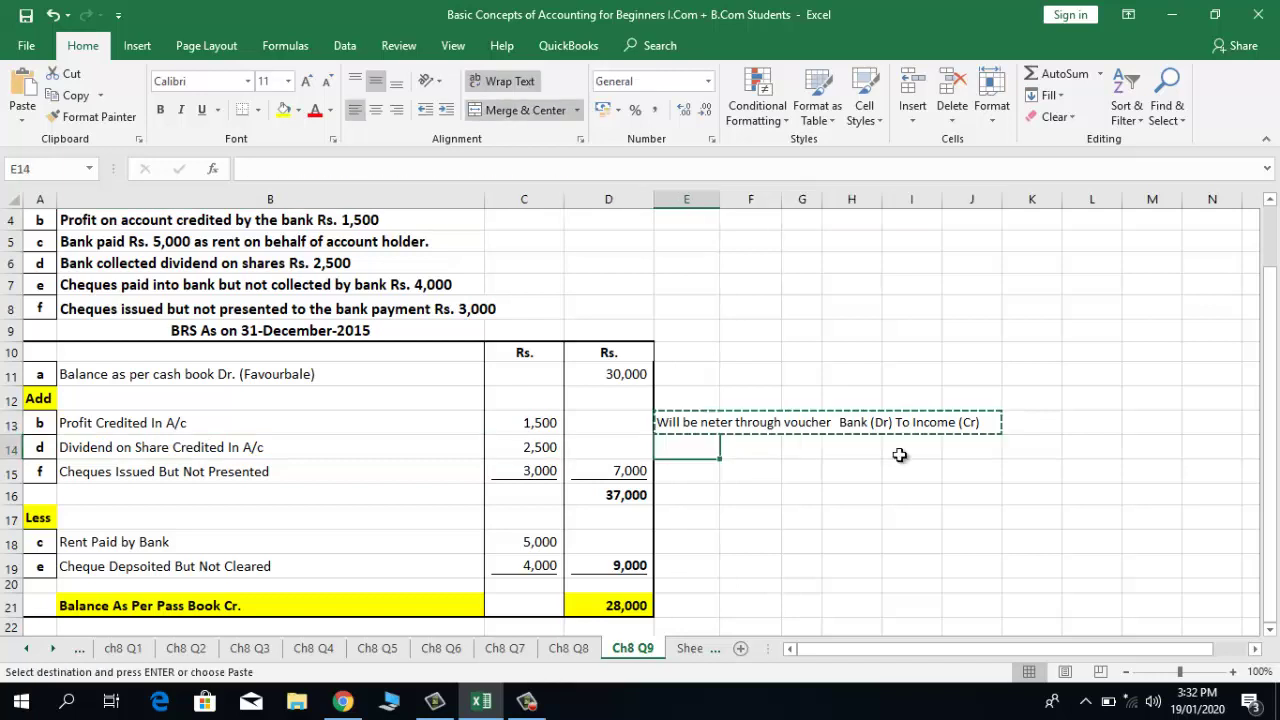
key("Return")
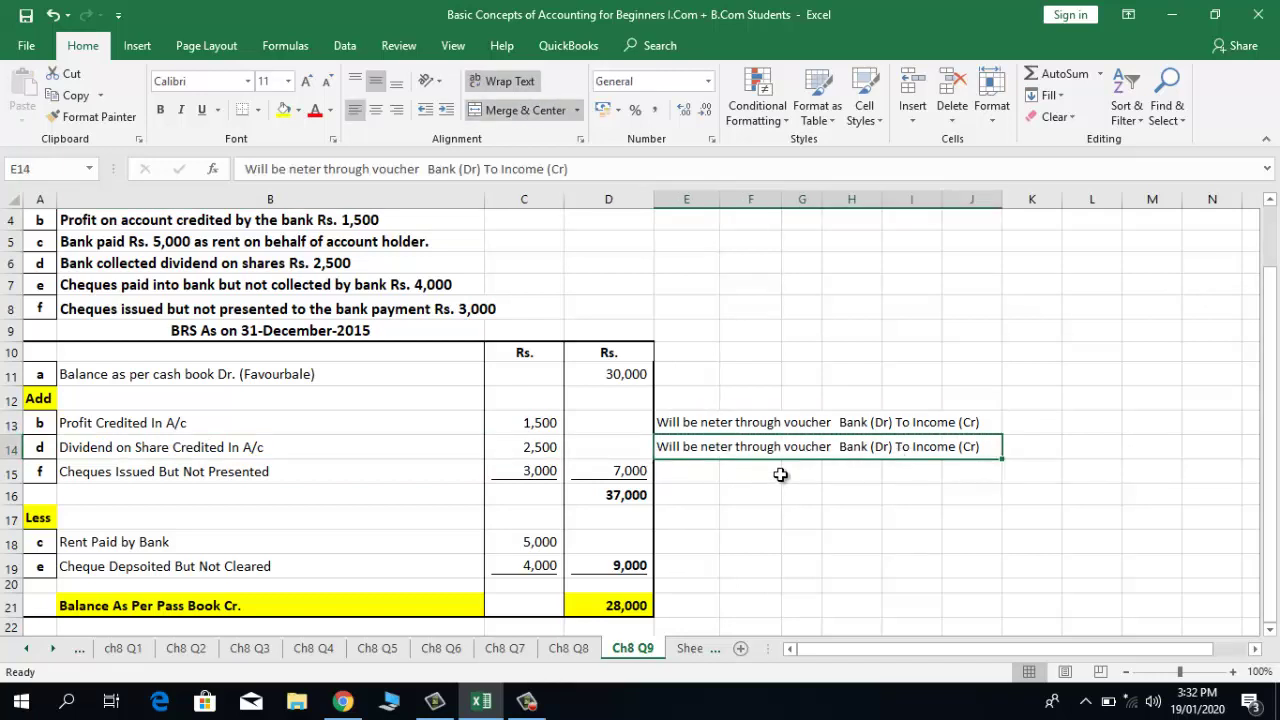
Enter the note "No further entry will be recorded." in E15, beside Cheques Issued But Not Presented
left_click(309, 447)
left_click(245, 472)
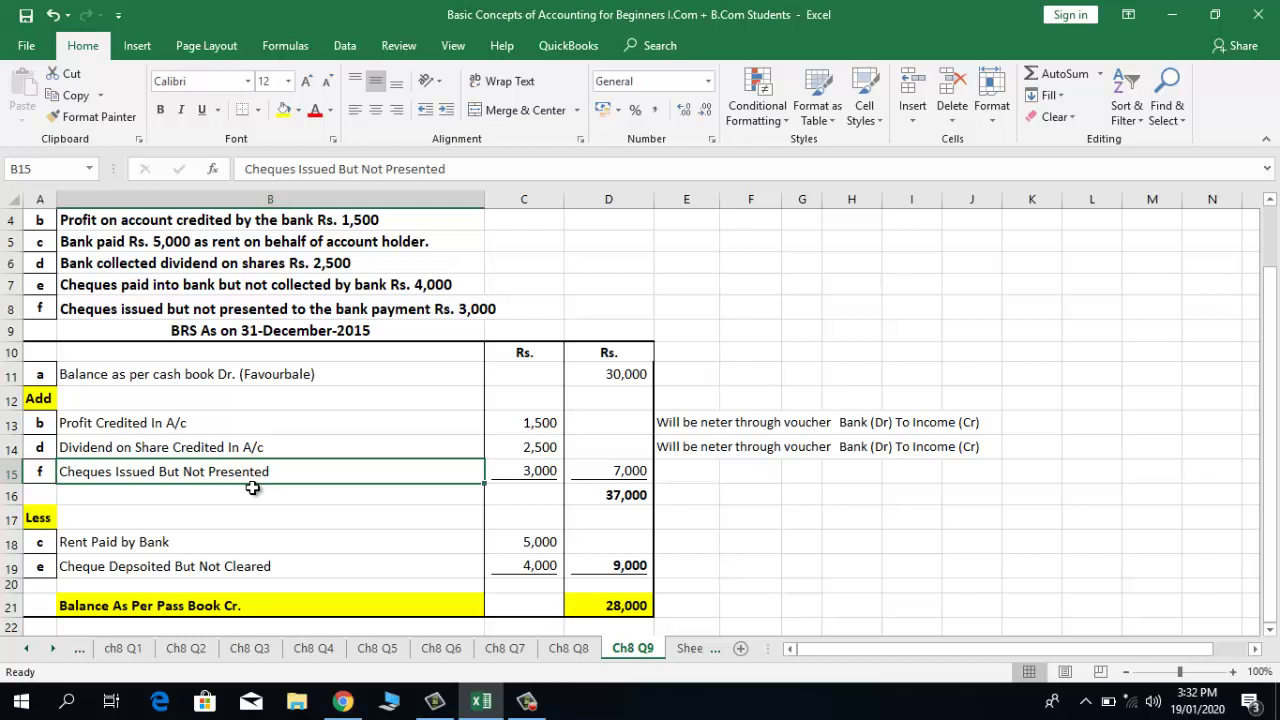
key("Right")
key("Right")
key("Right")
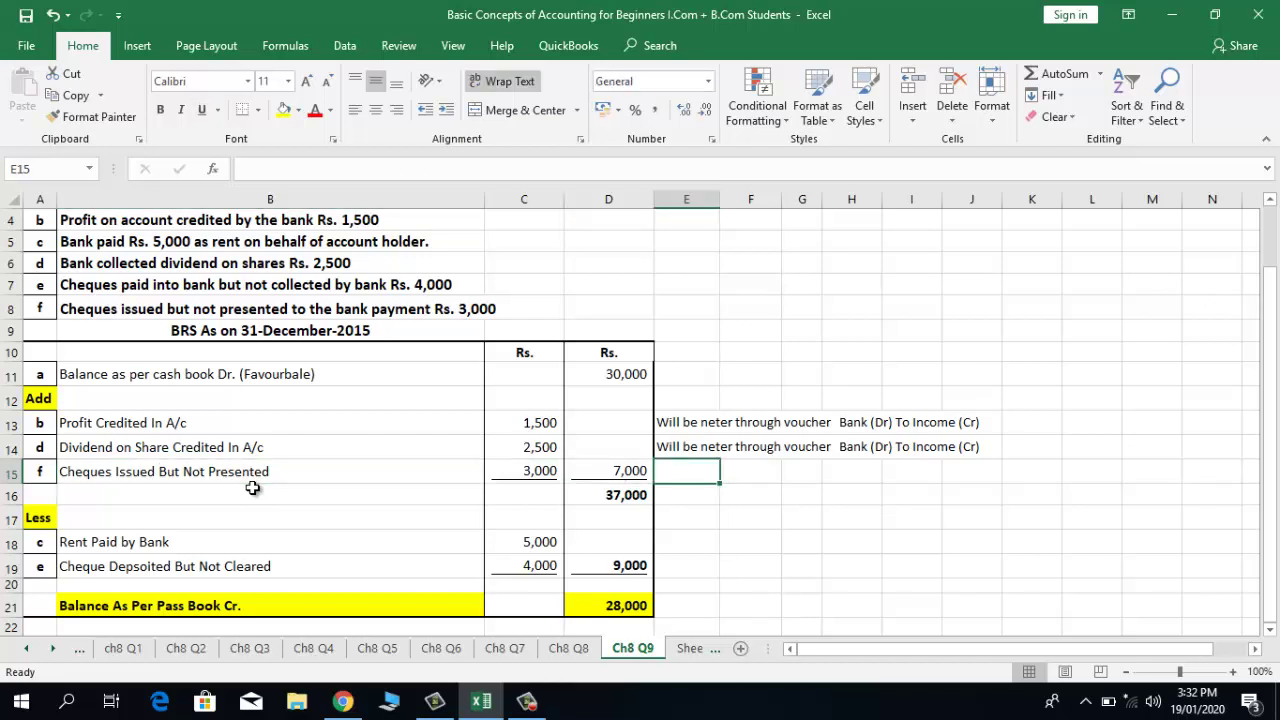
type("No")
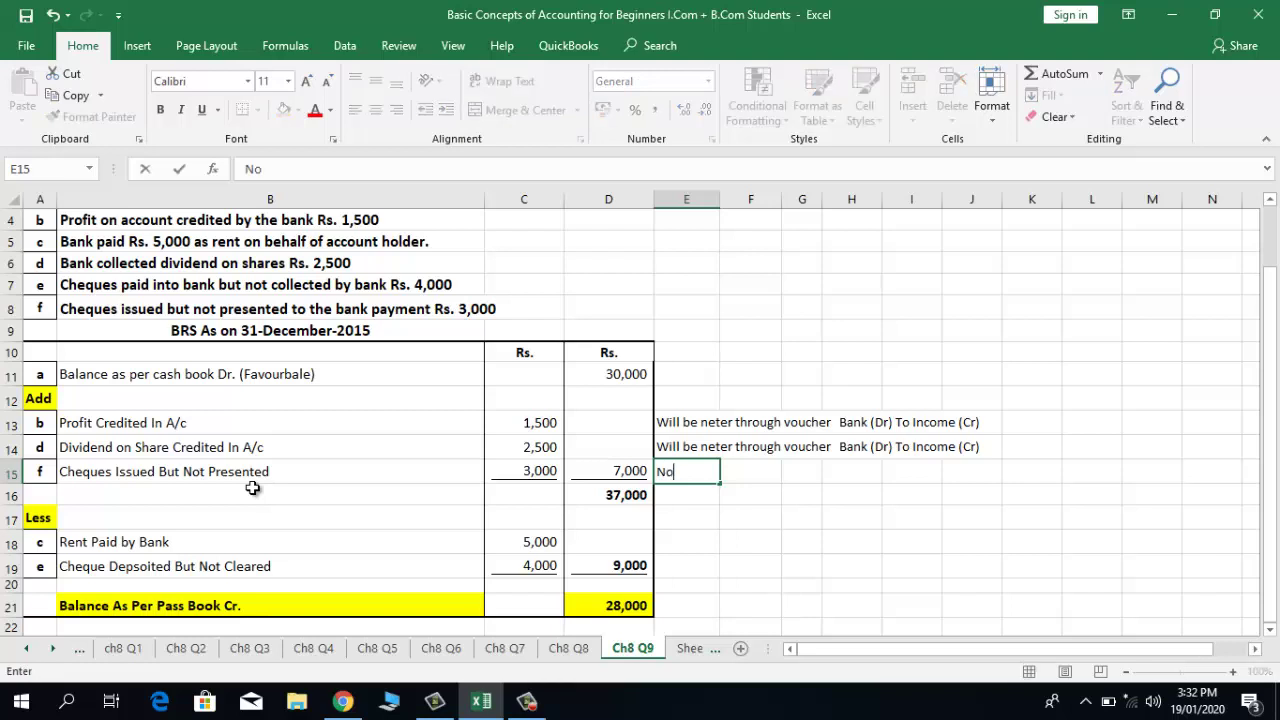
type(" further entry ")
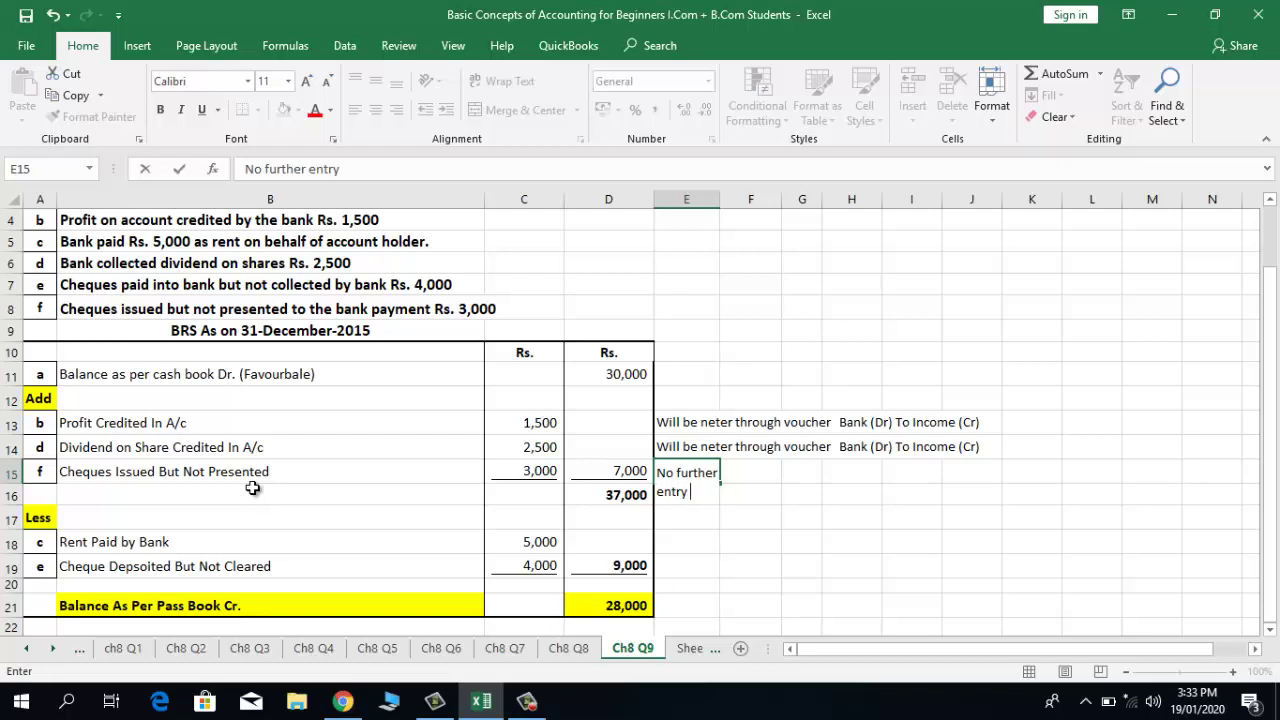
type("will be reco")
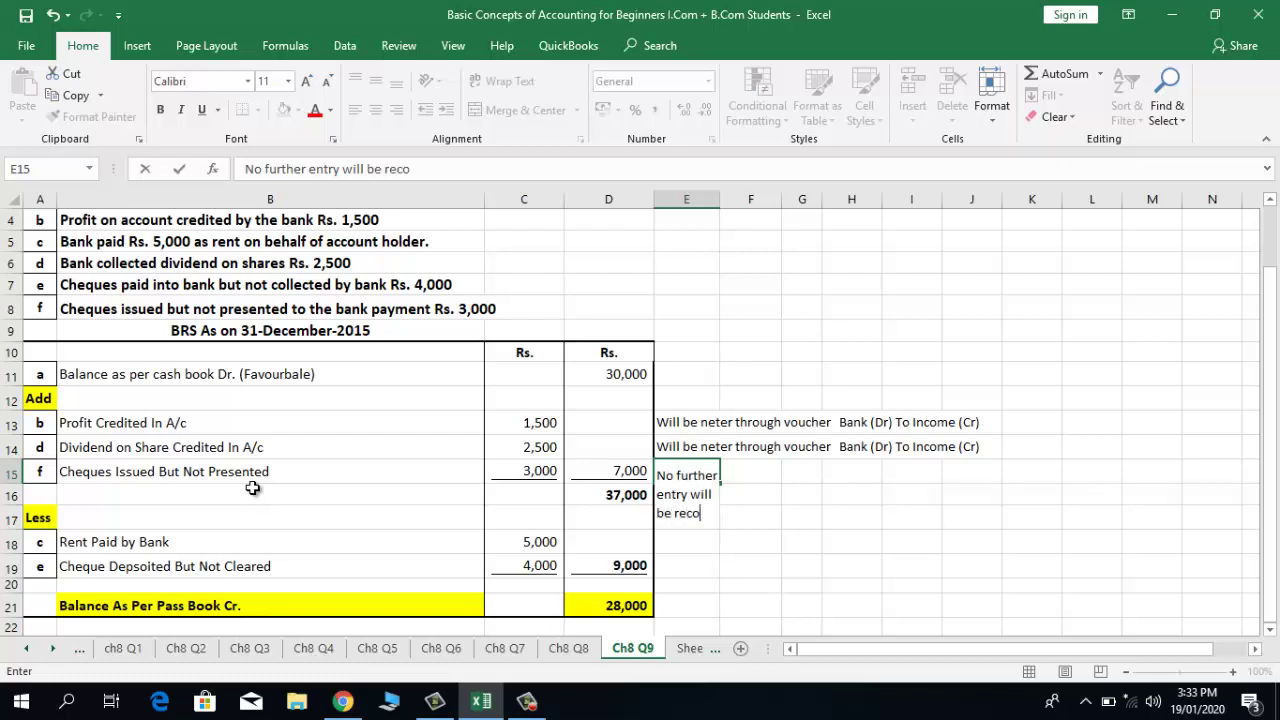
type("rded")
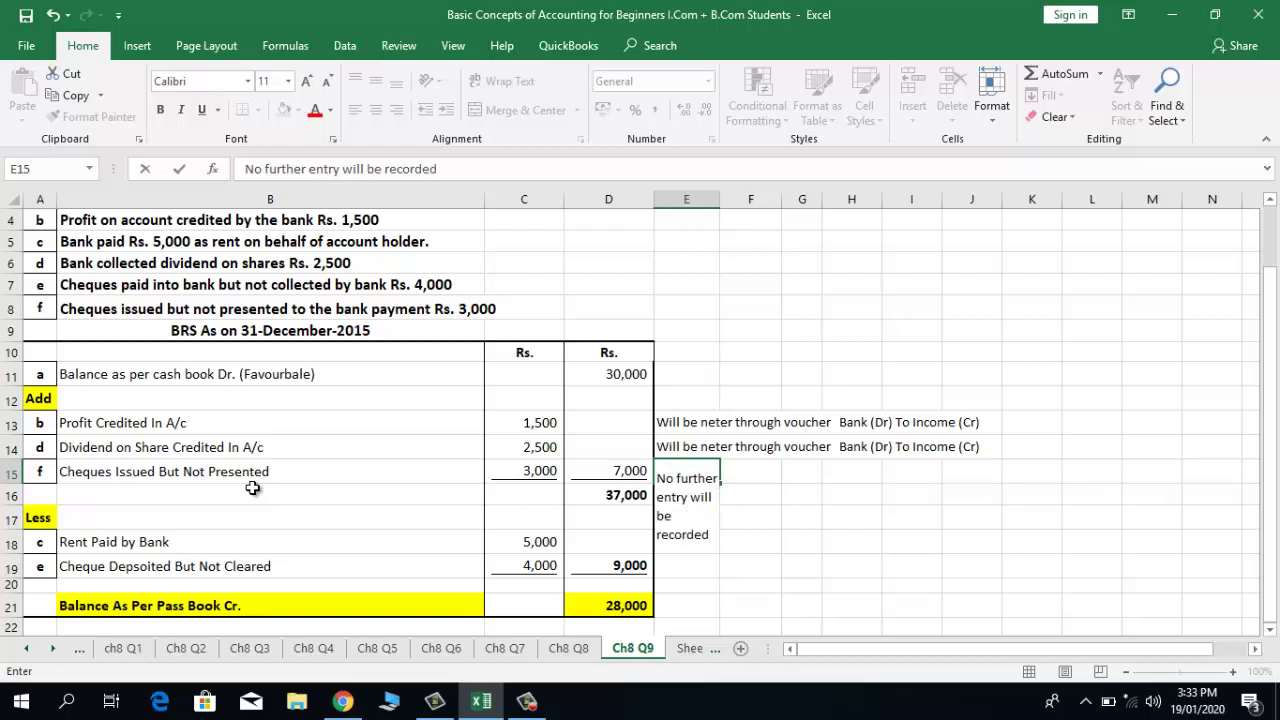
type(".")
key("Return")
Merge E15:L15 into one cell and left-align the note in it
key("Up")
key("shift+Right")
key("shift+Right")
key("shift+Right")
key("shift+Right")
key("shift+Right")
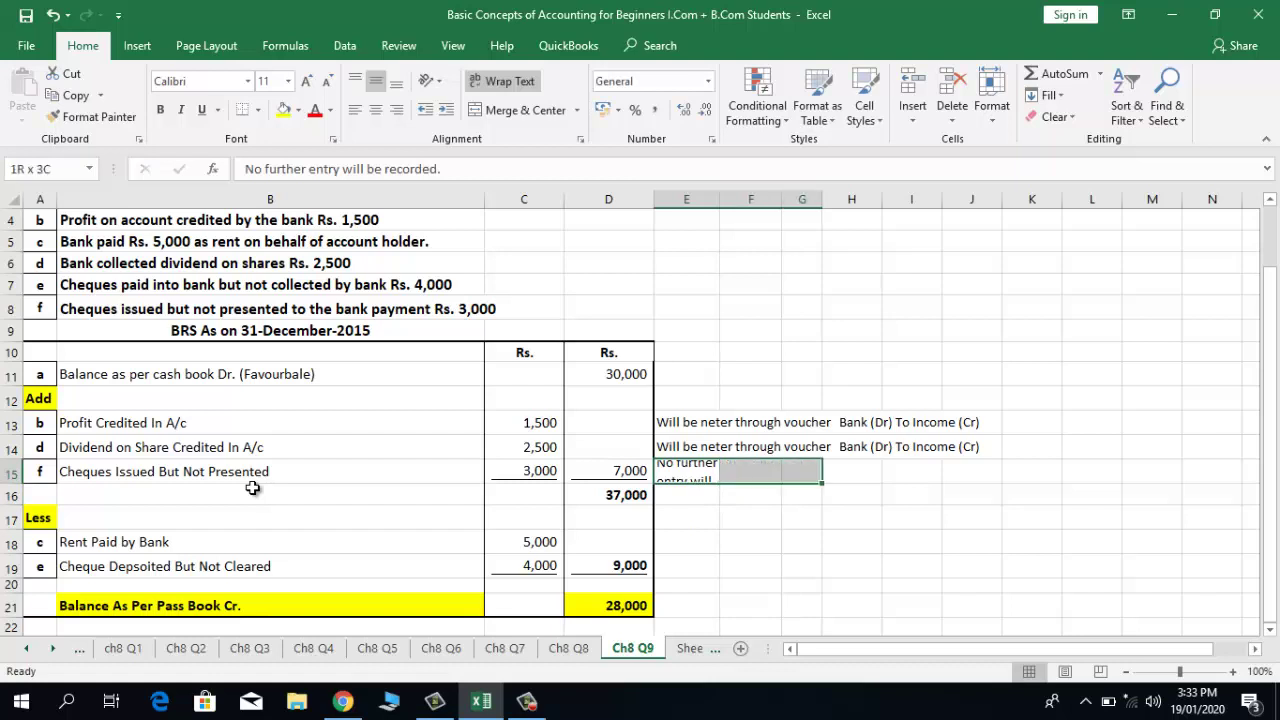
key("shift+Right")
key("shift+Right")
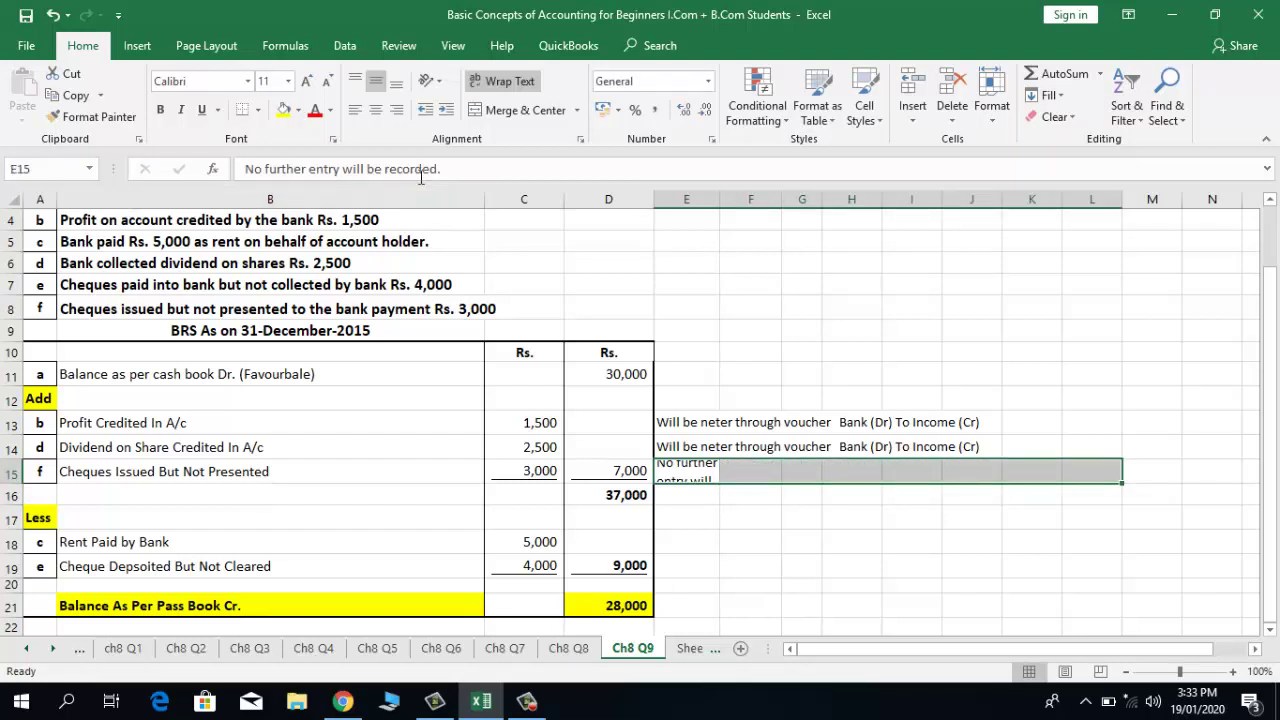
left_click(522, 110)
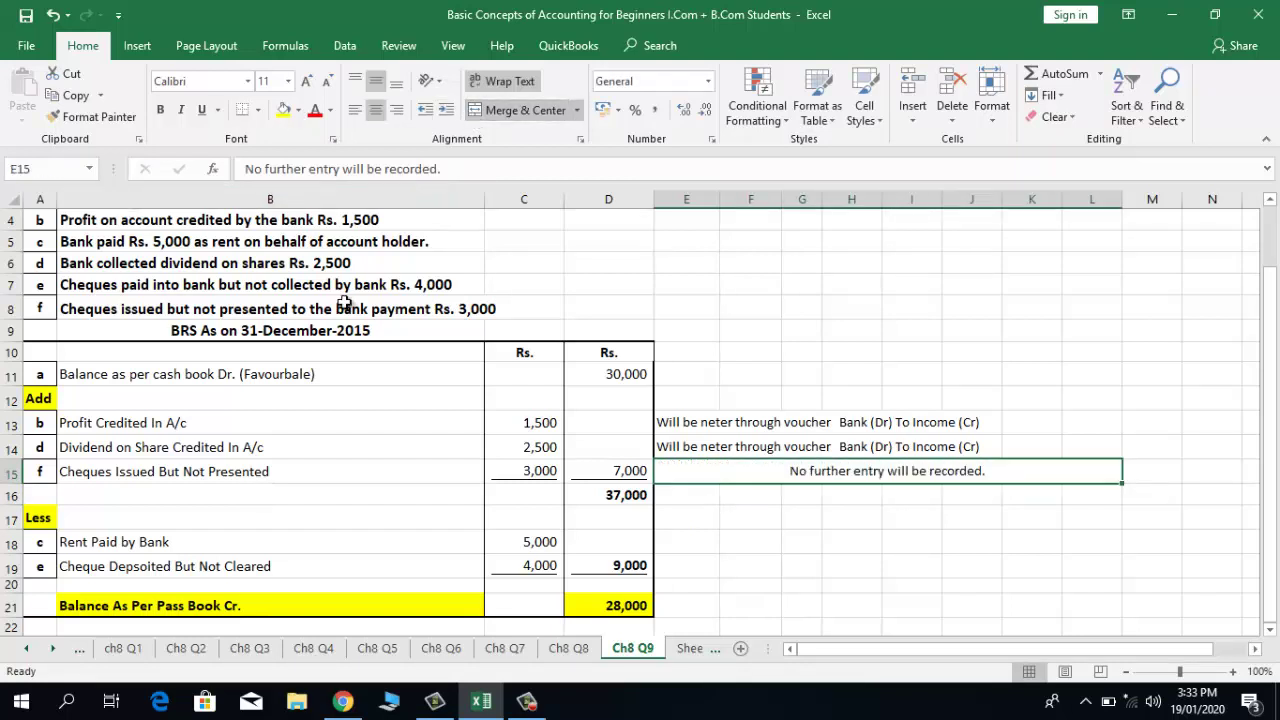
left_click(354, 112)
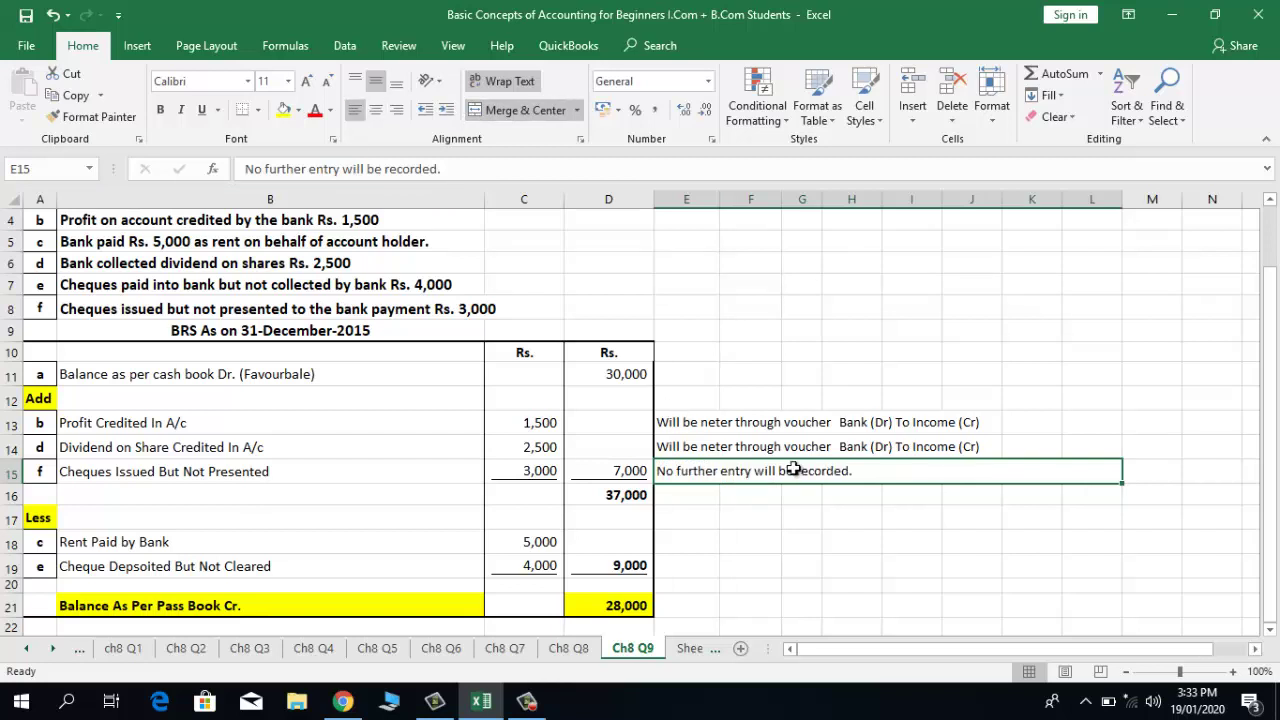
Replace the full stop ending the E15 note with "As Already entered/recorded in ledger"
double_click(886, 475)
key("BackSpace")
type("s")
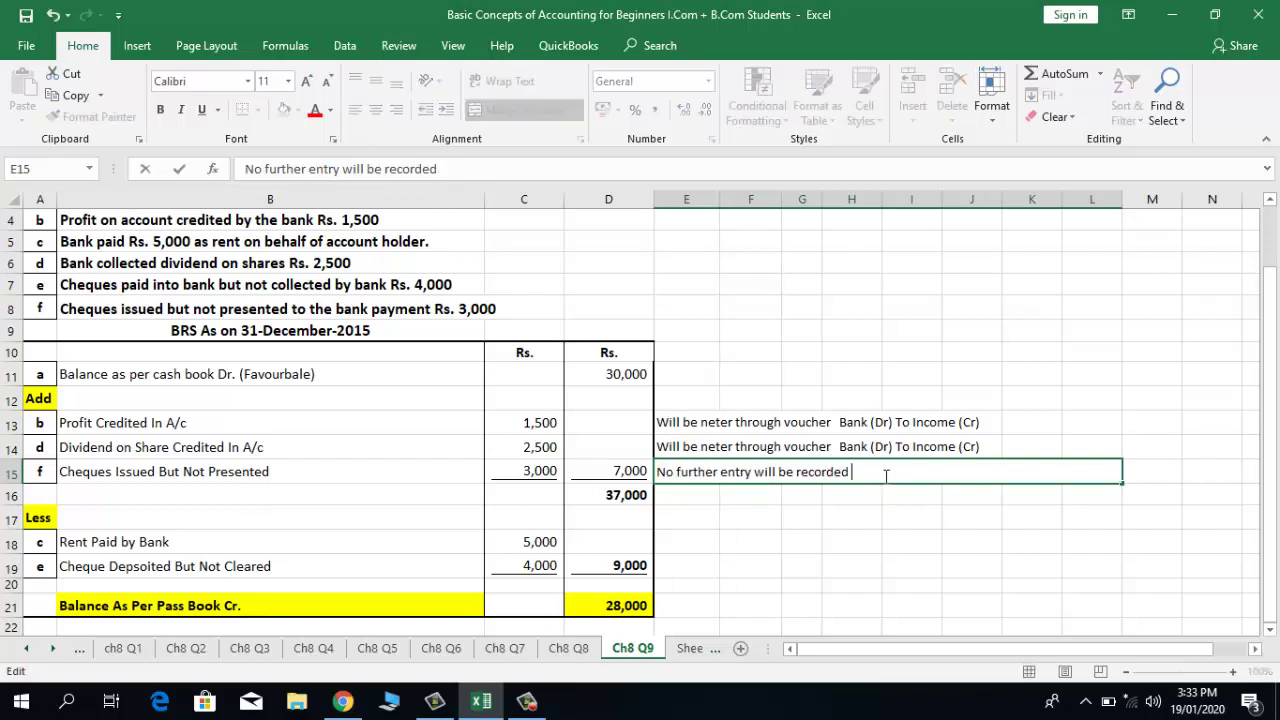
key("BackSpace")
type("As Already ")
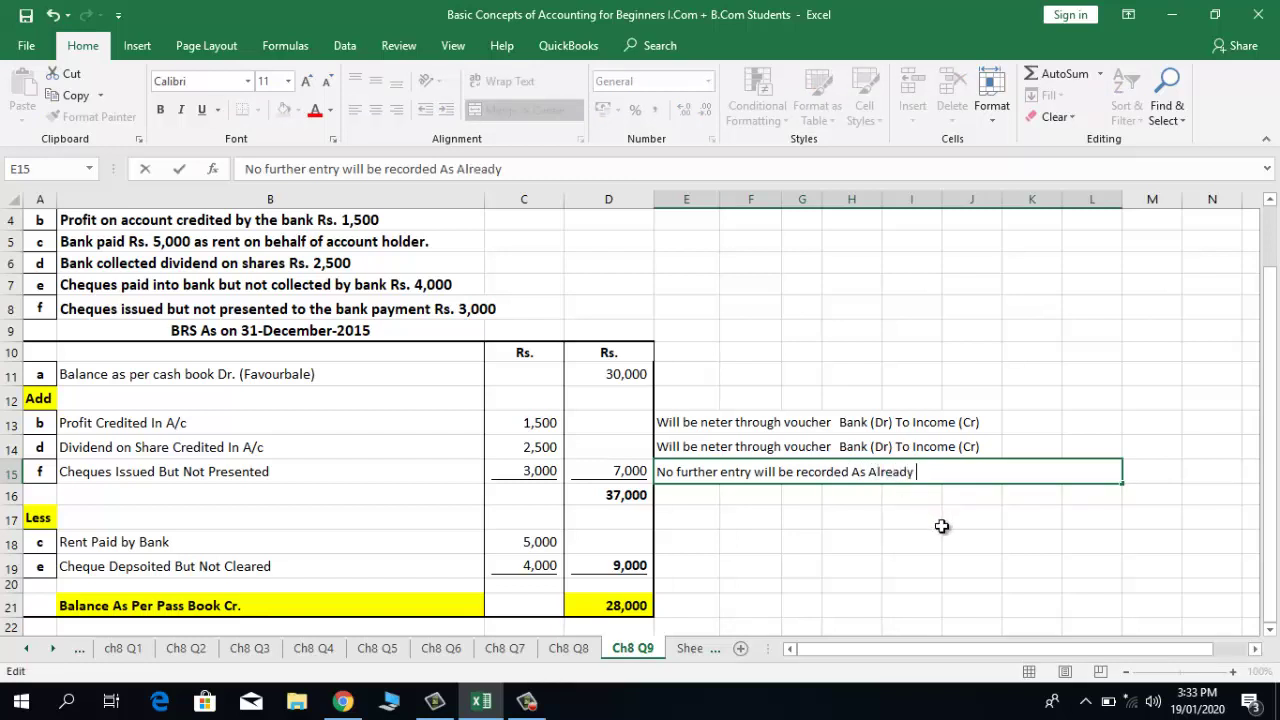
type("entered/reco")
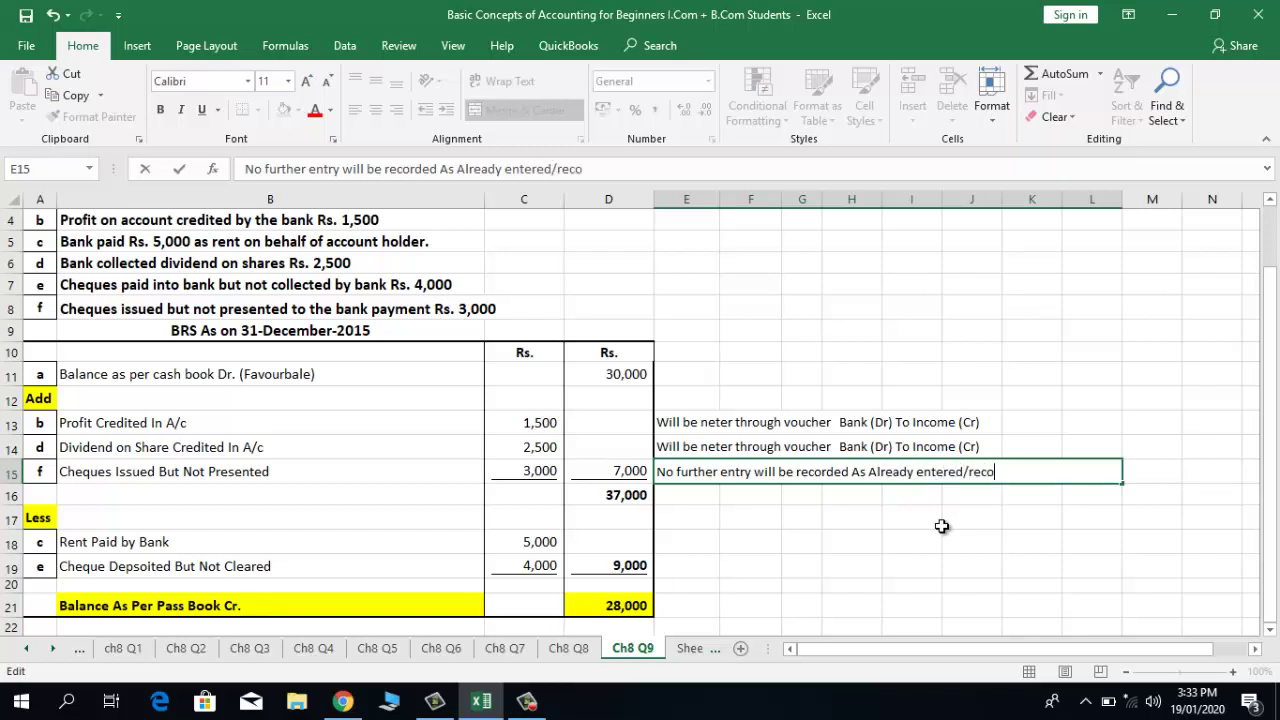
type("rded in ledger")
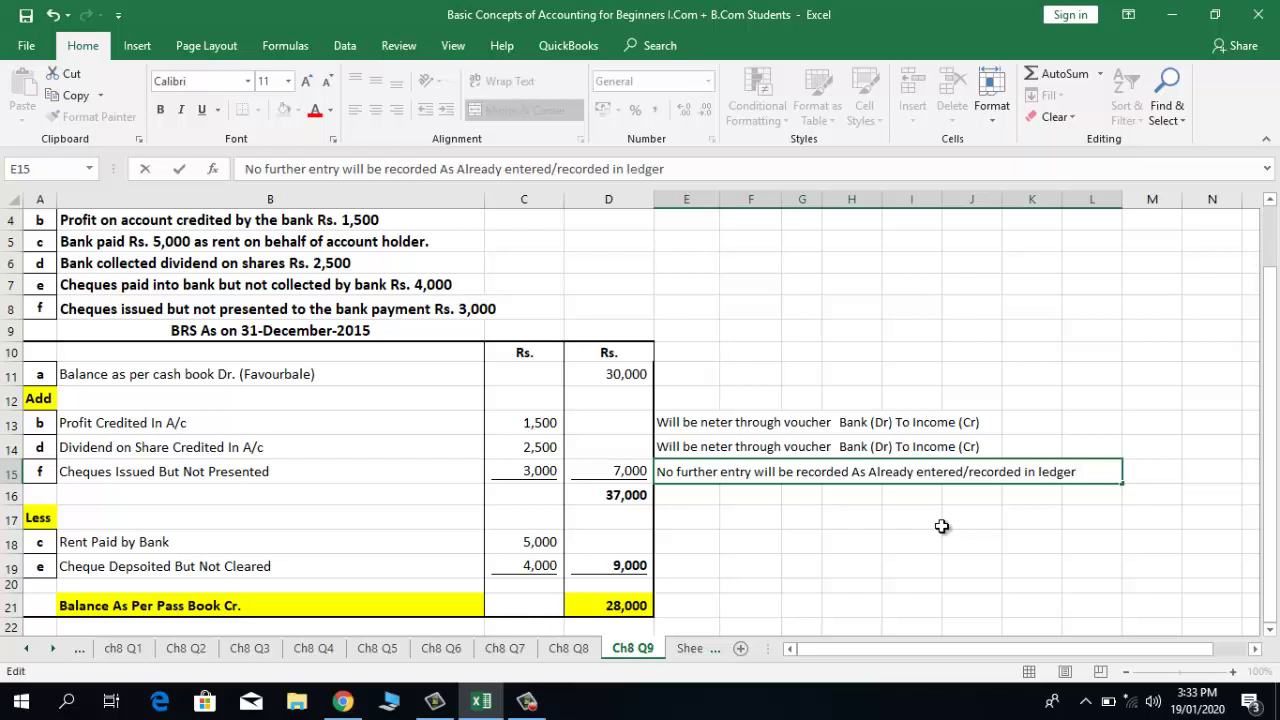
key("Return")
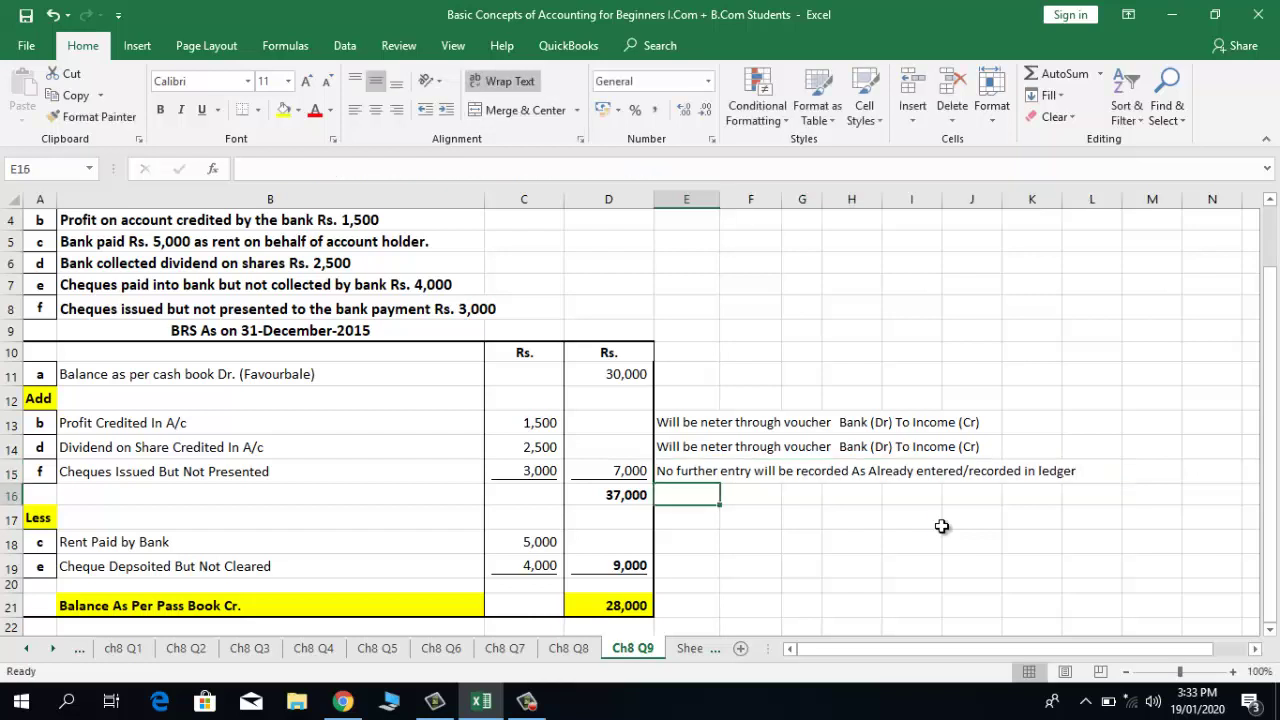
Review the Add items in B13:B15 against their amounts and the voucher notes in E13:E15
left_click(193, 481)
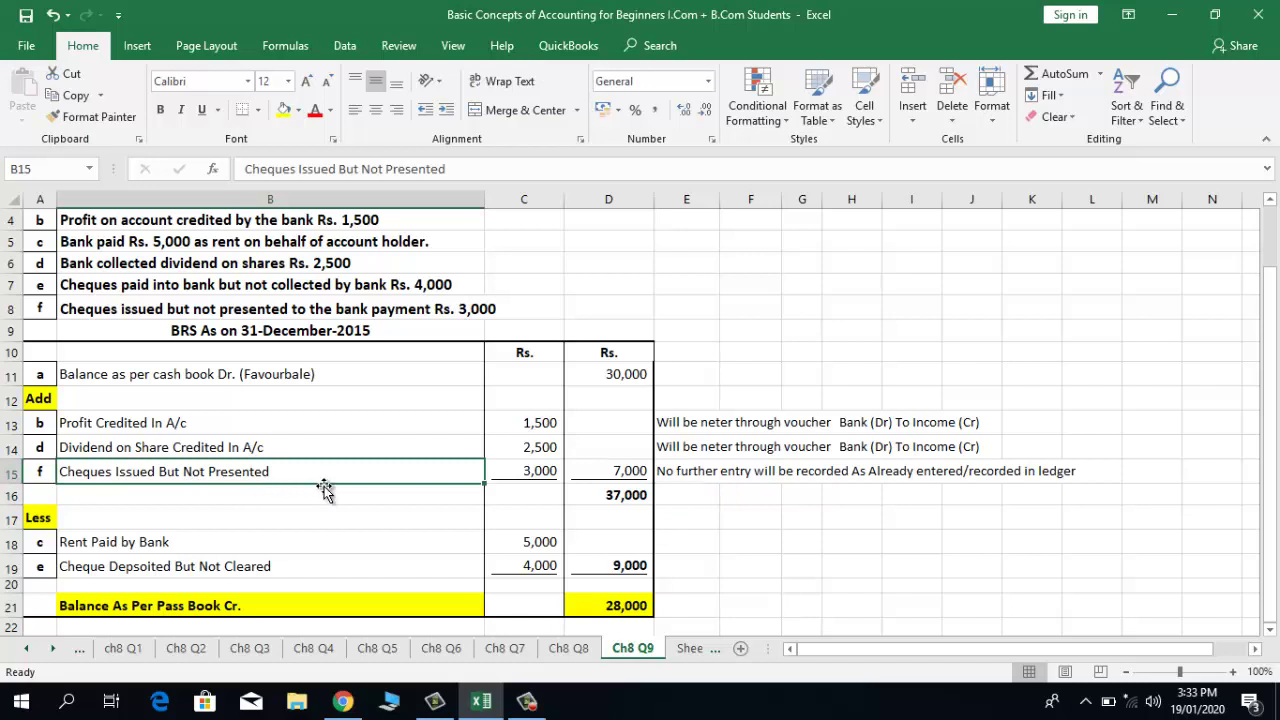
left_click(640, 422)
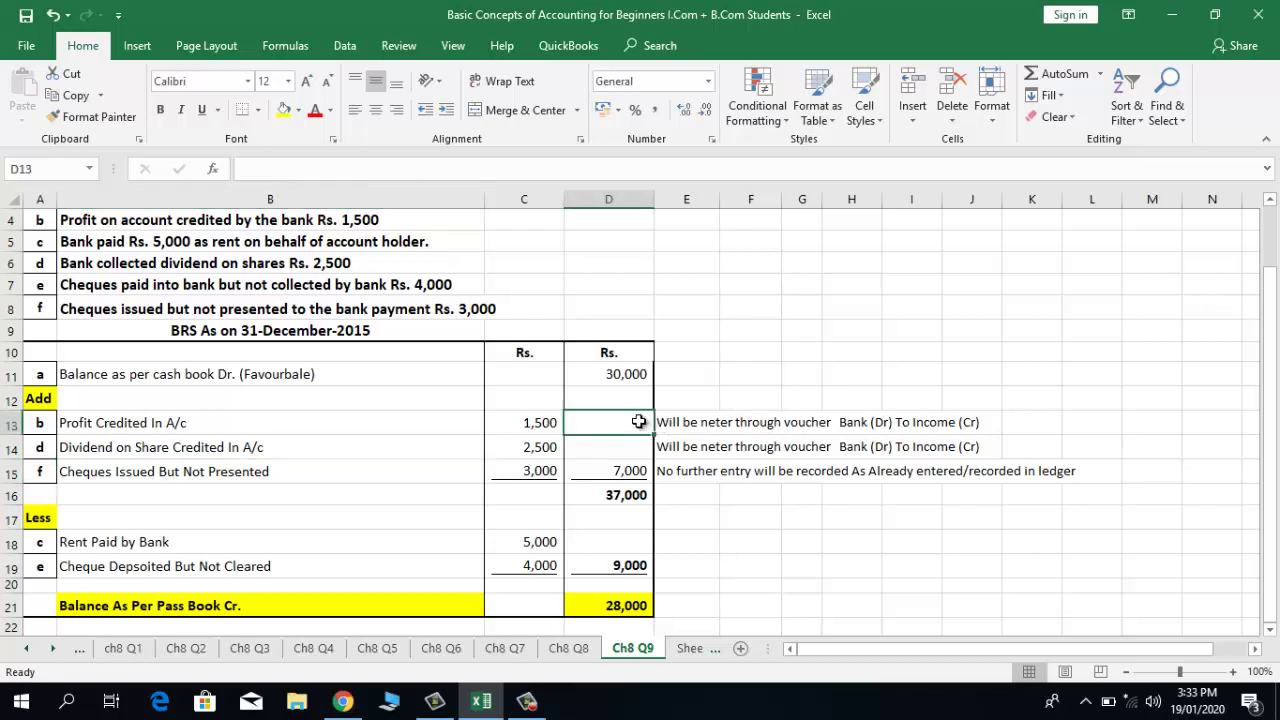
left_click(706, 421)
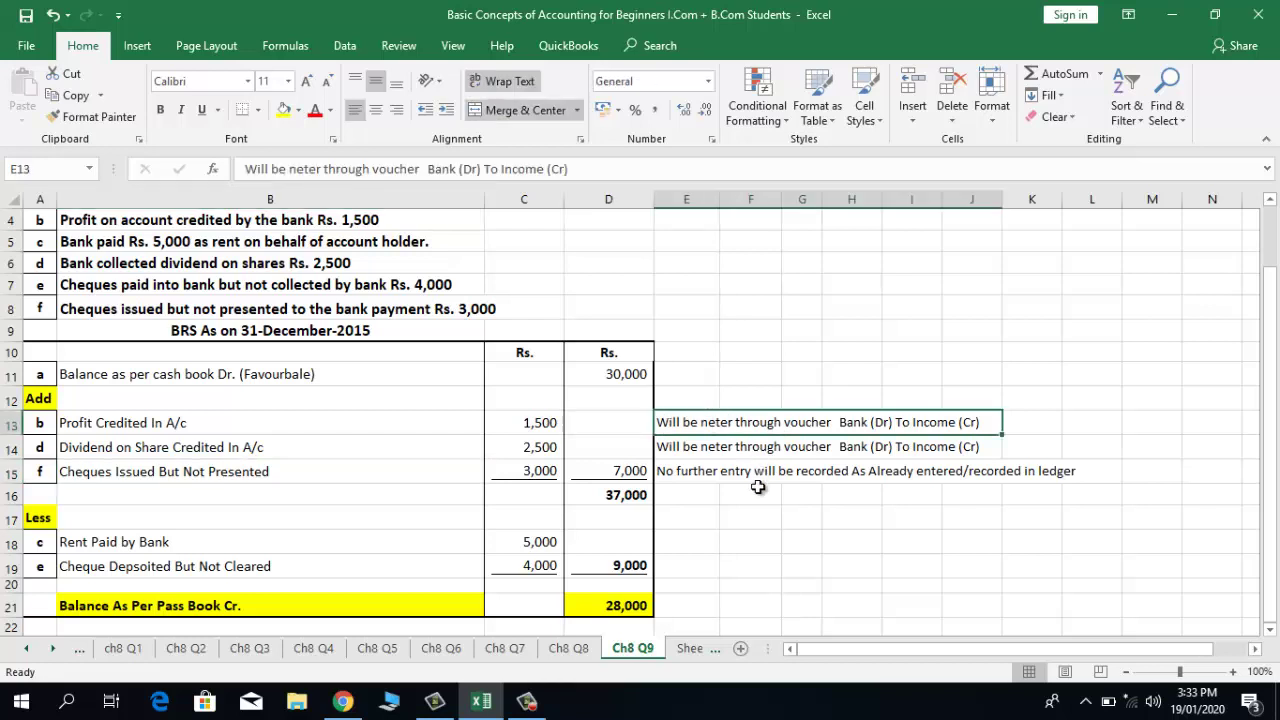
left_click(270, 421)
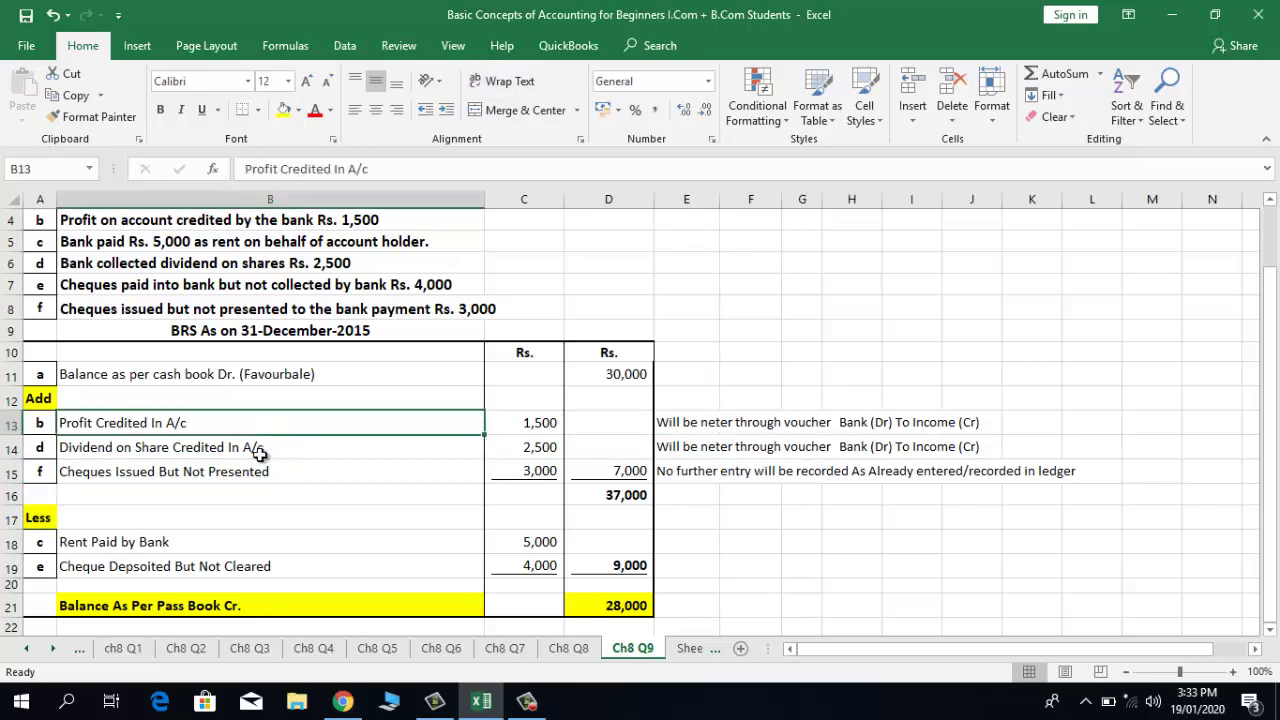
left_click(259, 453)
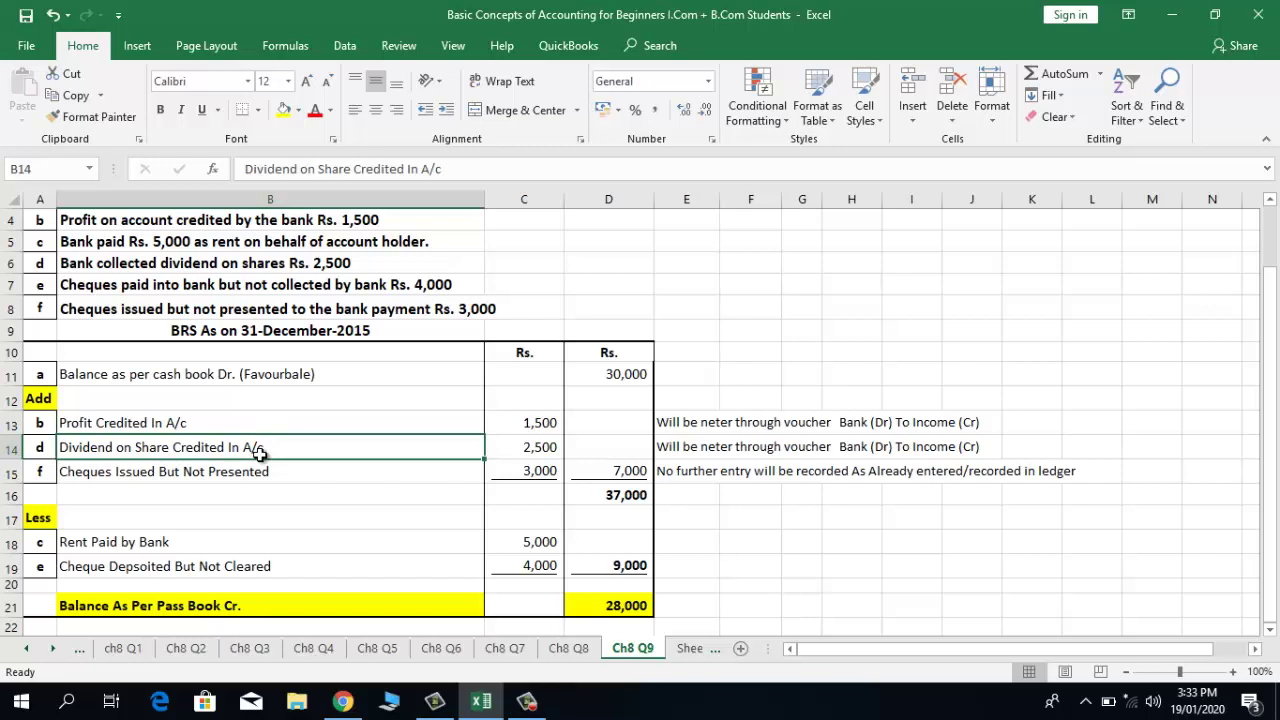
left_click(249, 427)
left_click(288, 454)
left_click(294, 473)
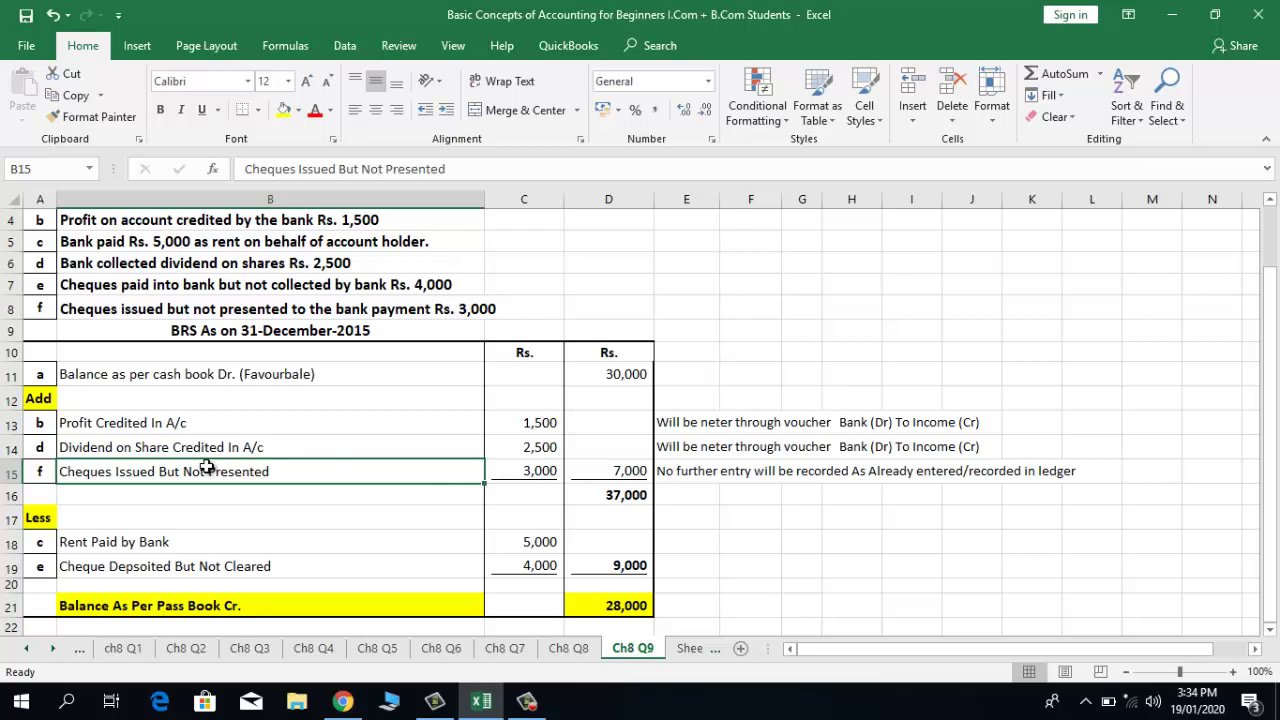
left_click(40, 471)
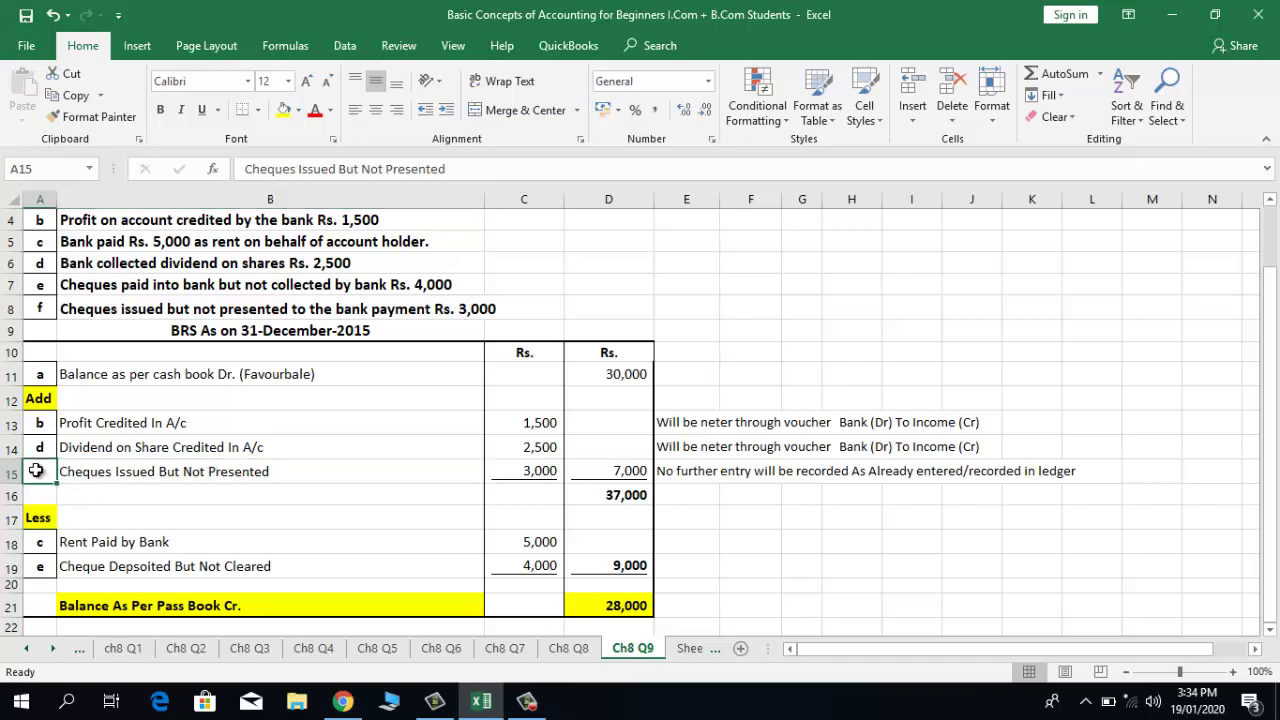
left_click(103, 474)
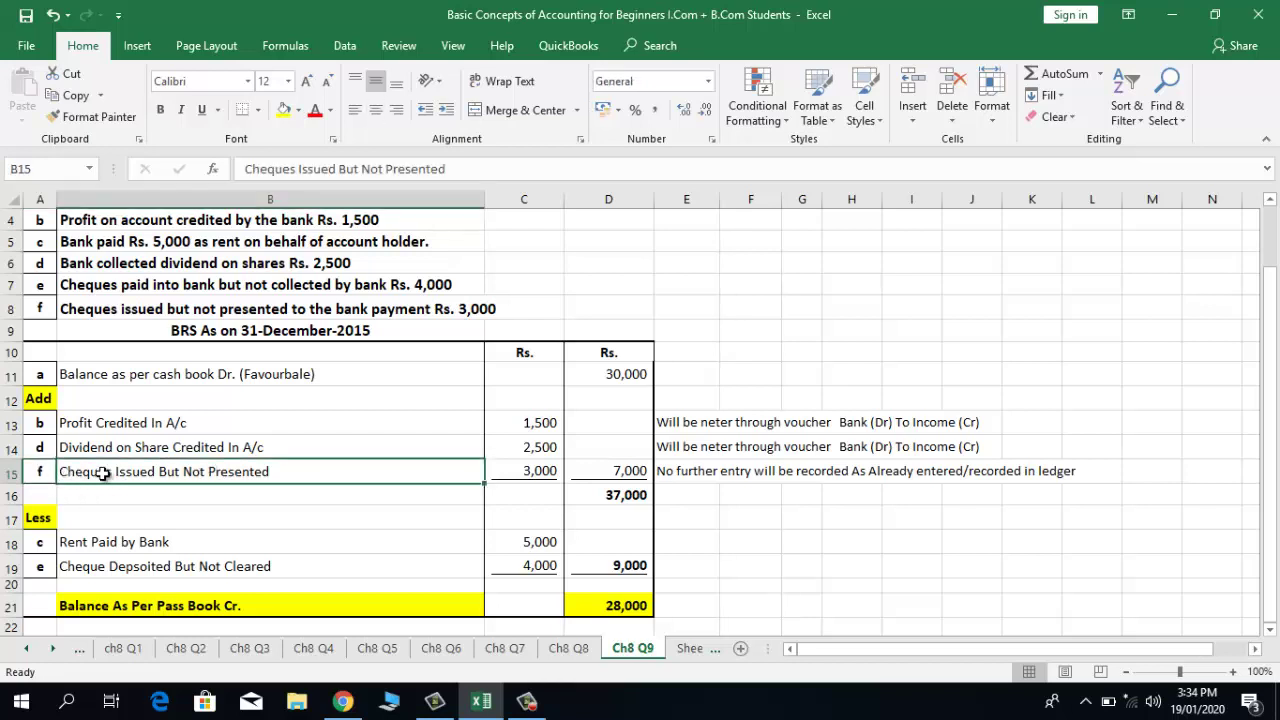
left_click_drag(114, 431, 523, 451)
left_click(523, 451)
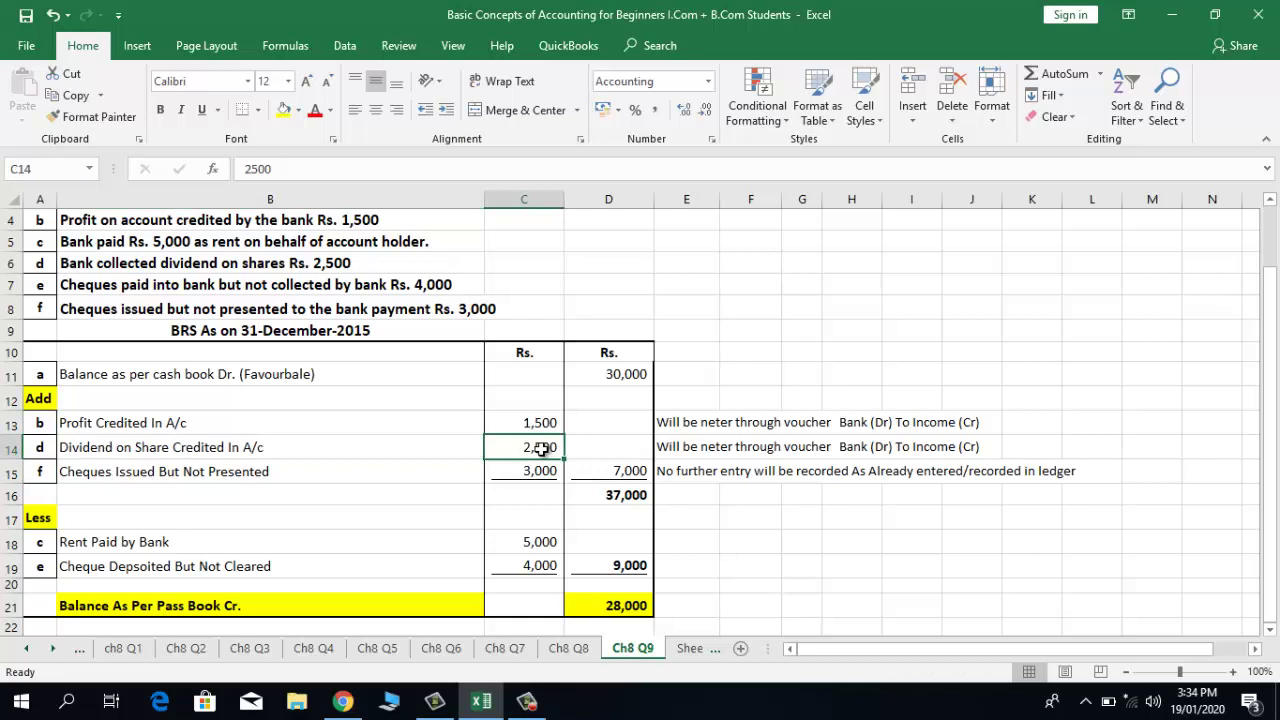
left_click(694, 422)
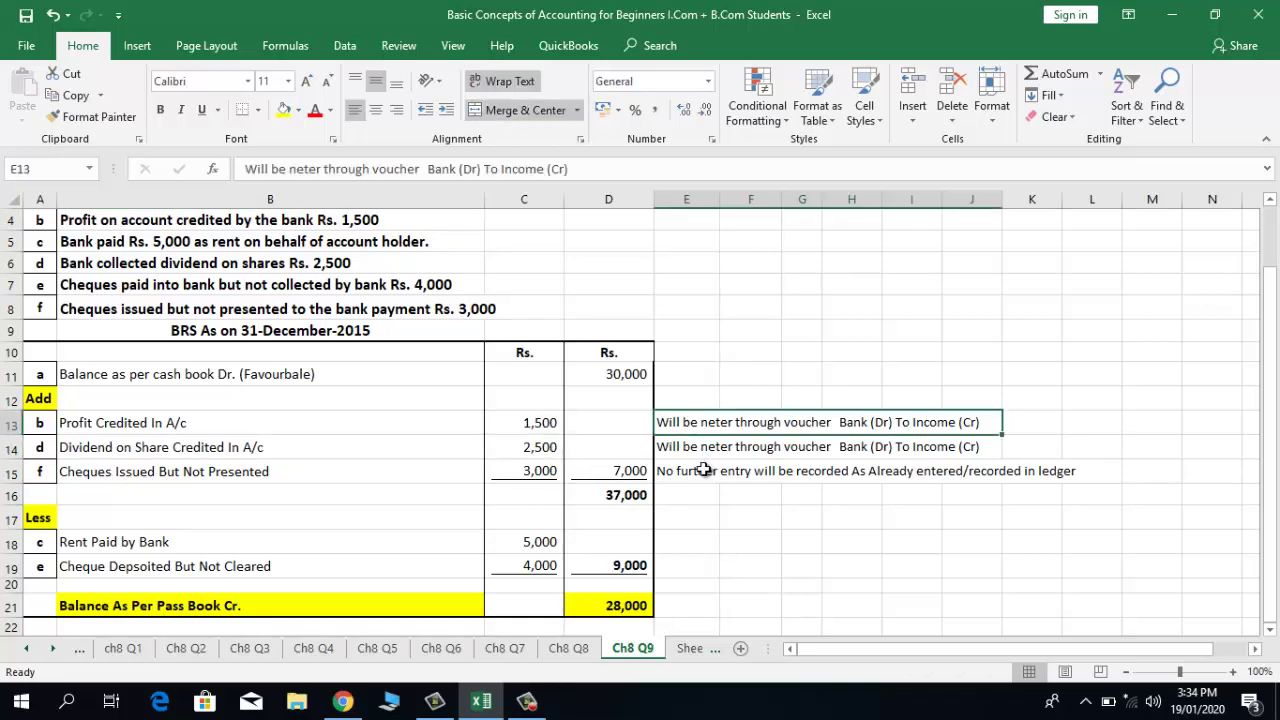
left_click(697, 448)
left_click(703, 471)
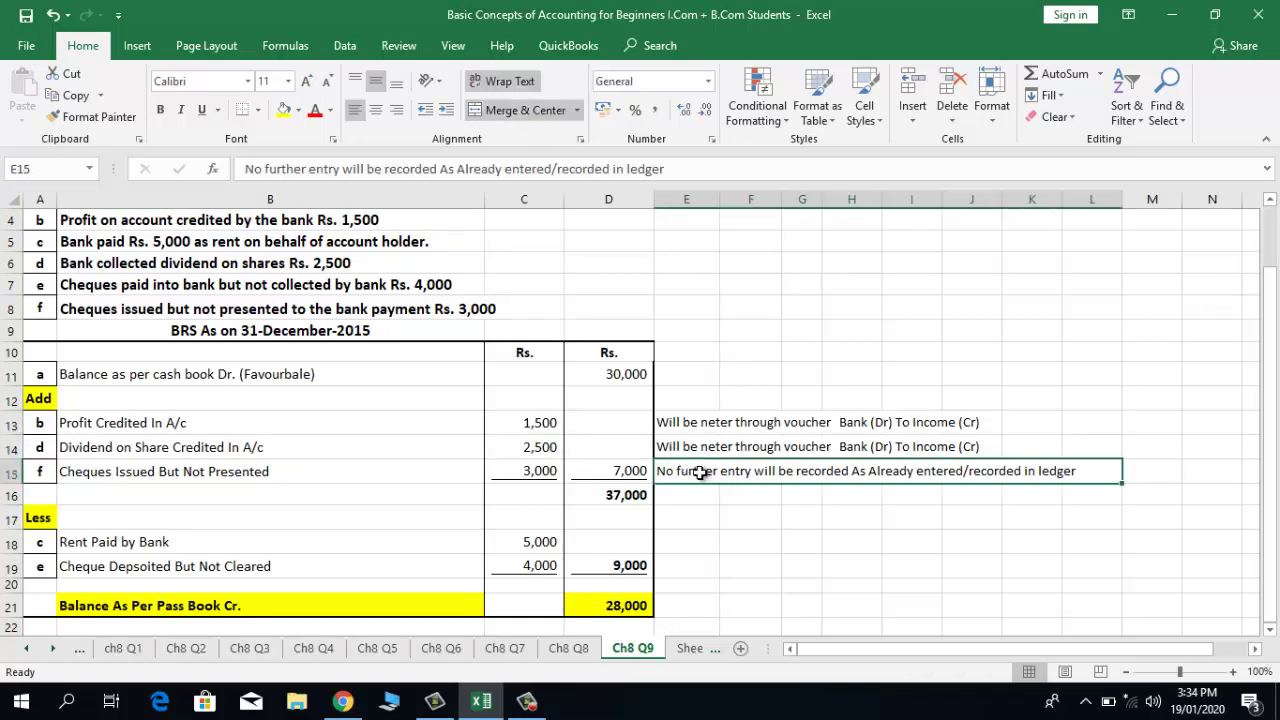
Copy the voucher note from E13 into E18, beside Rent Paid by Bank
left_click(190, 535)
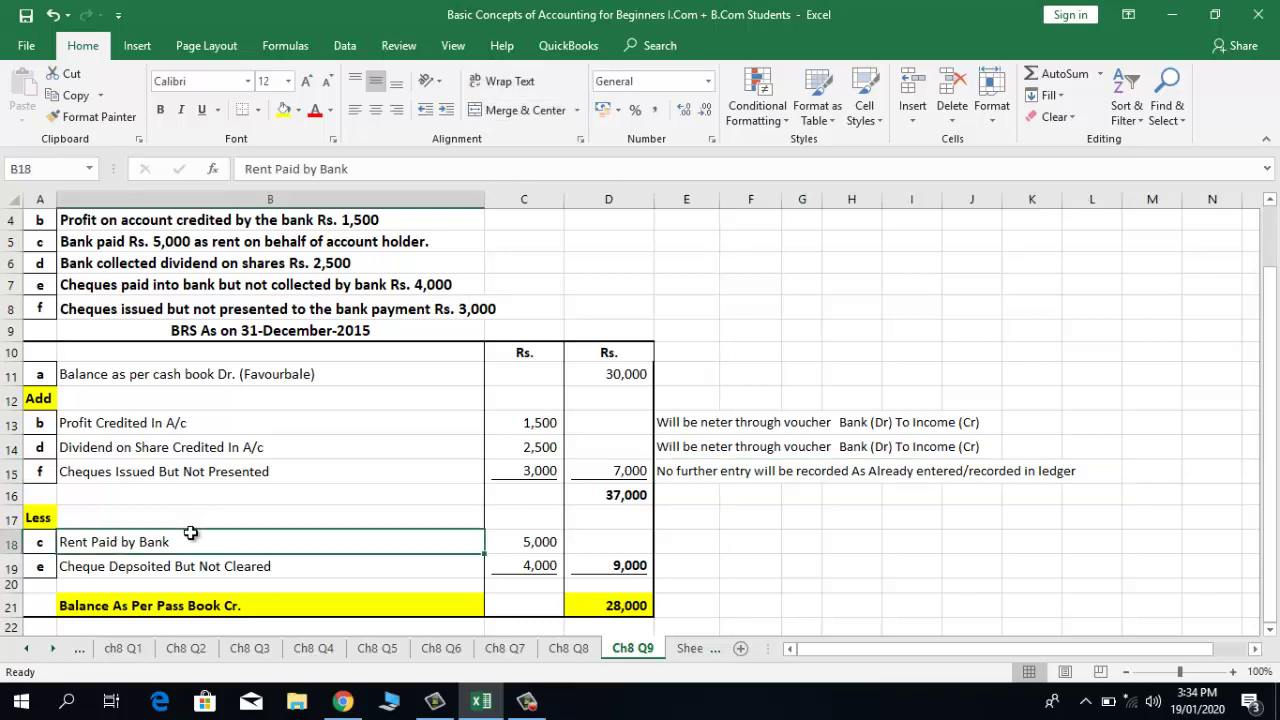
key("Right")
key("Right")
key("Right")
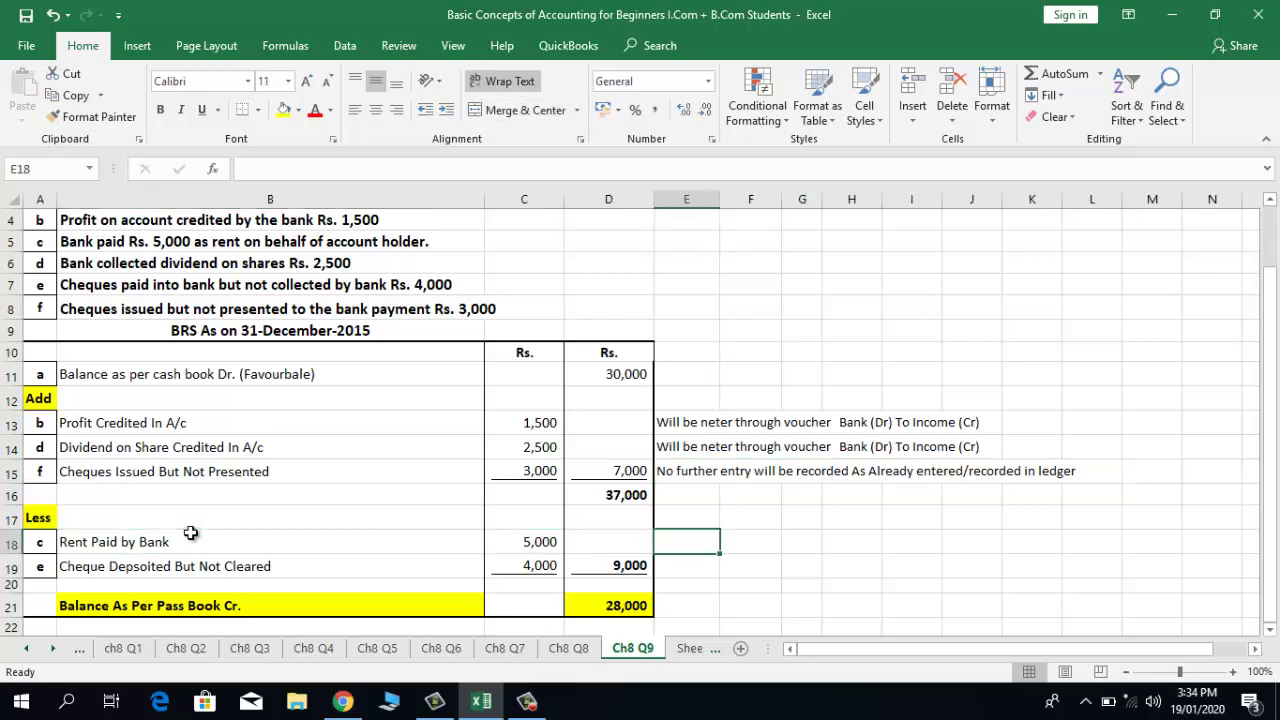
key("Up")
key("Up")
key("Up")
key("Up")
key("Up")
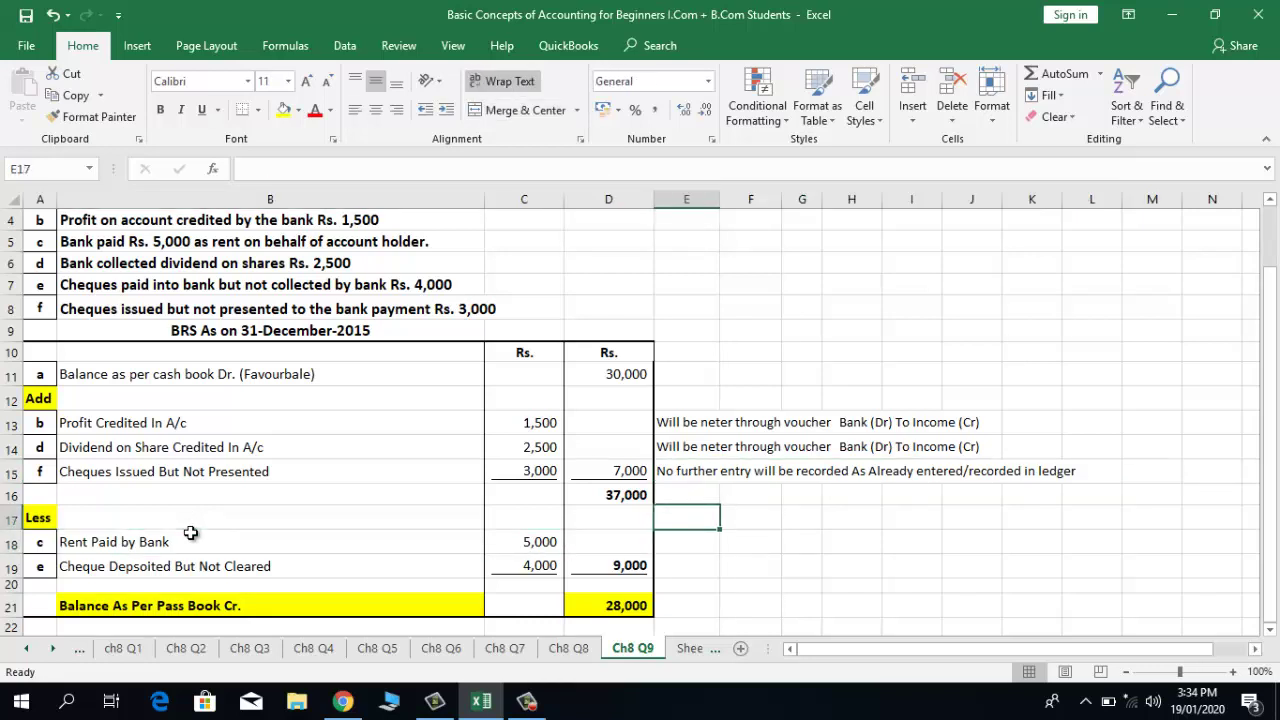
key("ctrl+c")
key("Down")
key("Down")
key("Down")
key("Down")
key("Down")
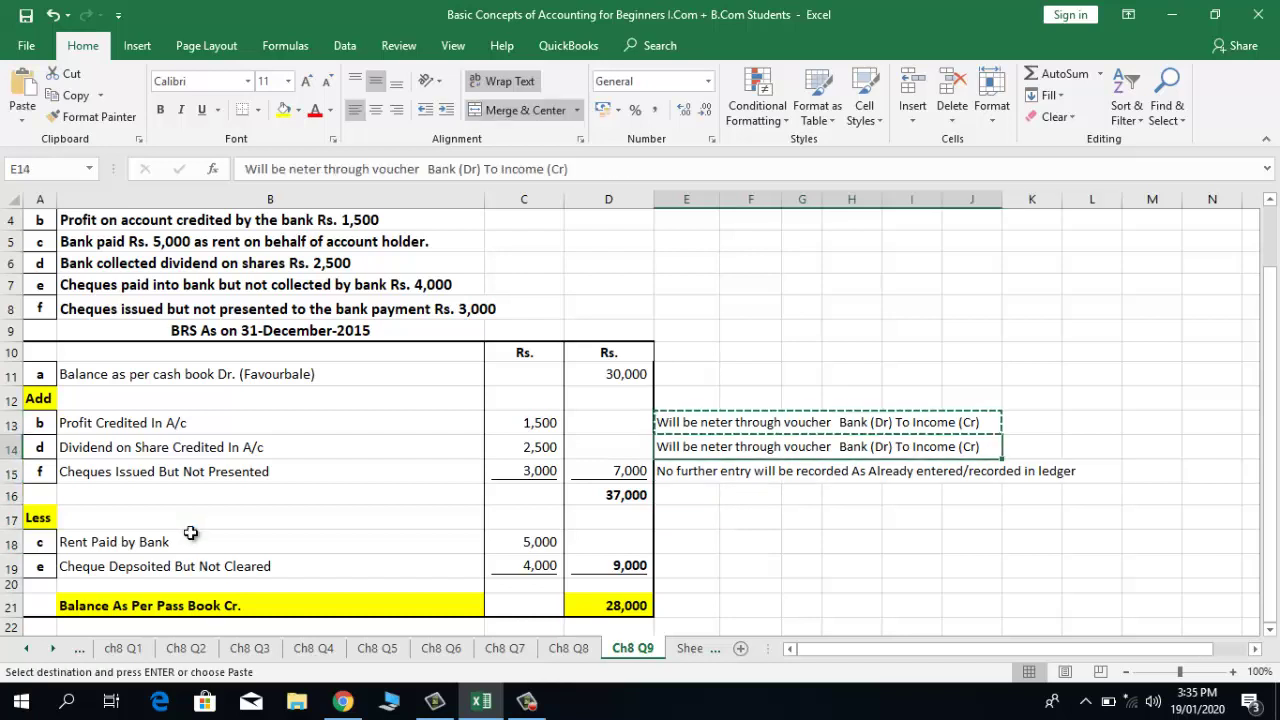
key("Return")
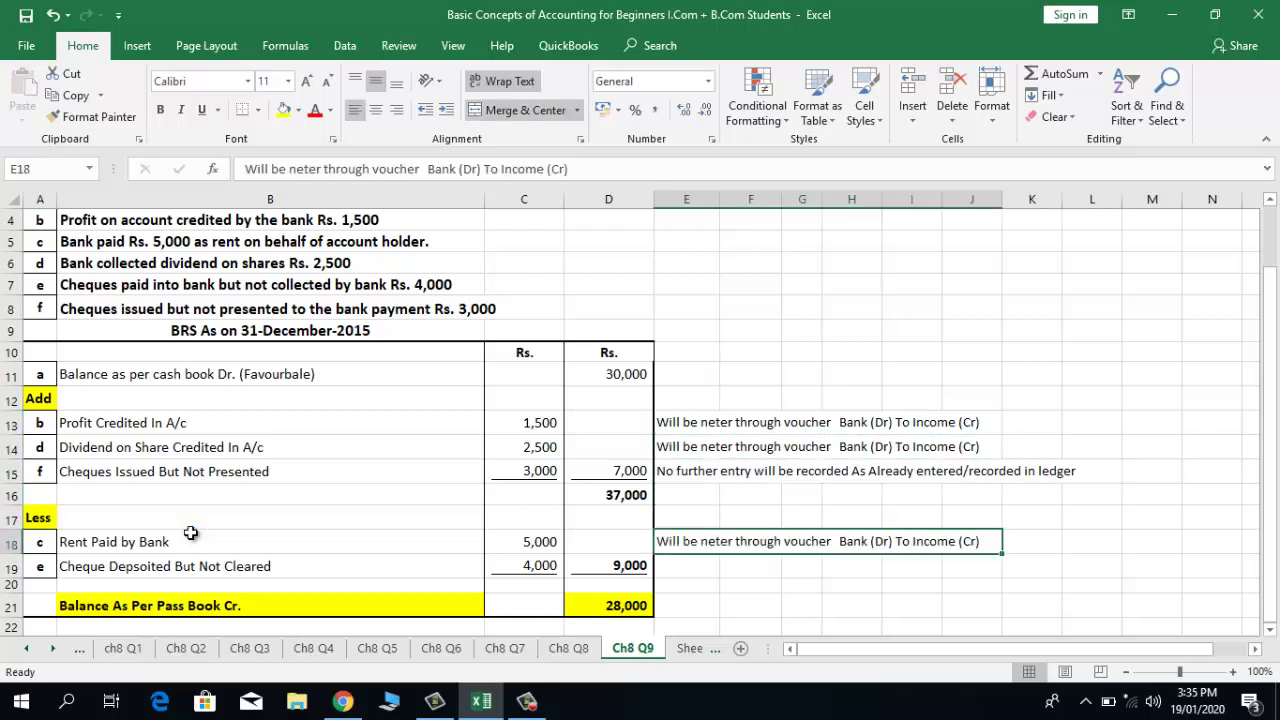
Replace "Bank (Dr) To Income (Cr)" in the E18 note with "Rent Exp (Dr) To Bank (Cr)"
key("F2")
key("Left")
key("Left")
key("Left")
key("Left")
key("Left")
key("Left")
key("Left")
key("Left")
key("Left")
key("Left")
key("Left")
key("Left")
key("Left")
key("Left")
key("Left")
key("Left")
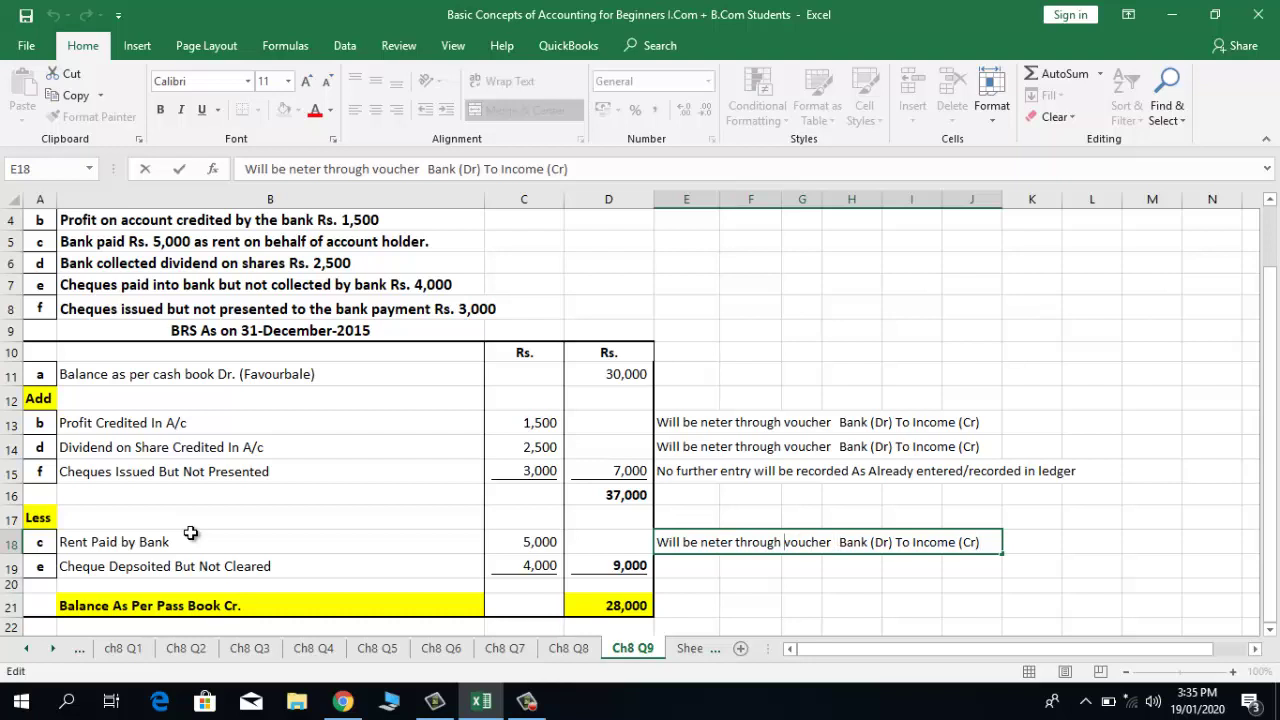
key("Right")
key("Right")
key("Right")
key("Right")
key("Right")
key("Delete")
key("Delete")
key("Delete")
key("Delete")
key("Delete")
key("Delete")
key("Delete")
key("Delete")
key("Delete")
key("Delete")
key("Delete")
key("Delete")
key("Delete")
key("Delete")
key("Delete")
key("Delete")
key("Delete")
key("Delete")
key("Delete")
key("Delete")
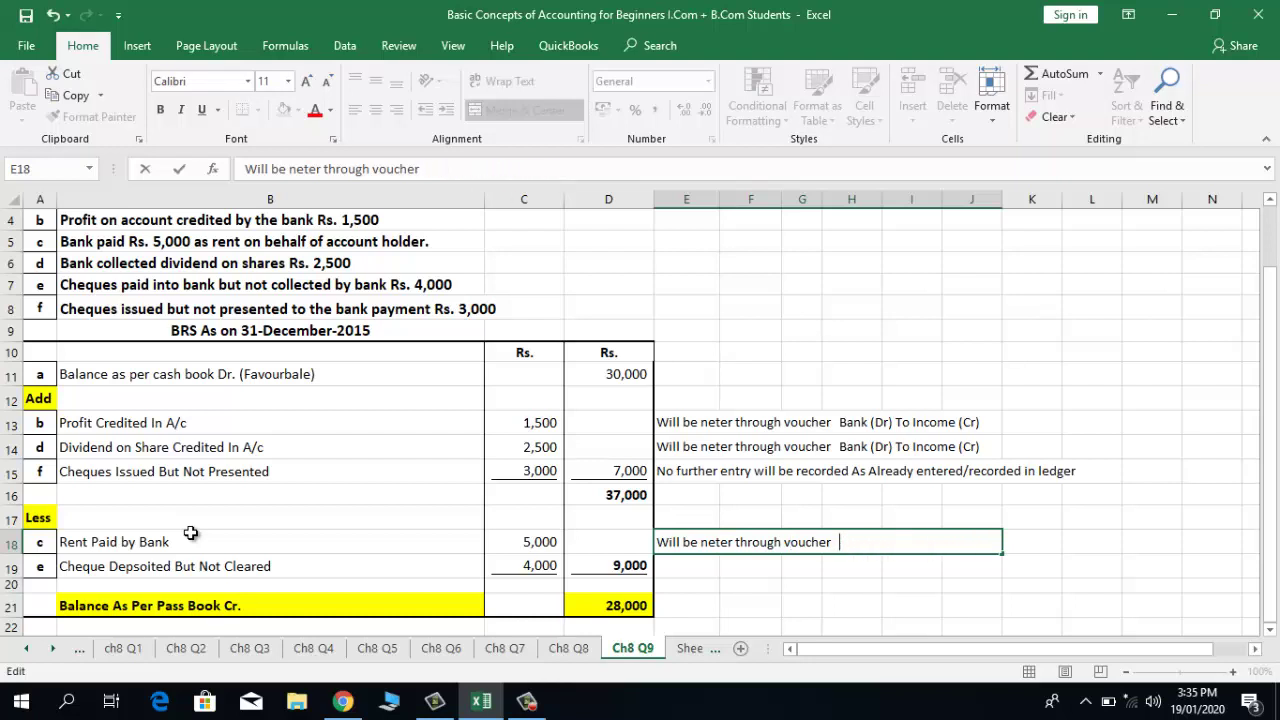
type("Rent Exp (Dr)")
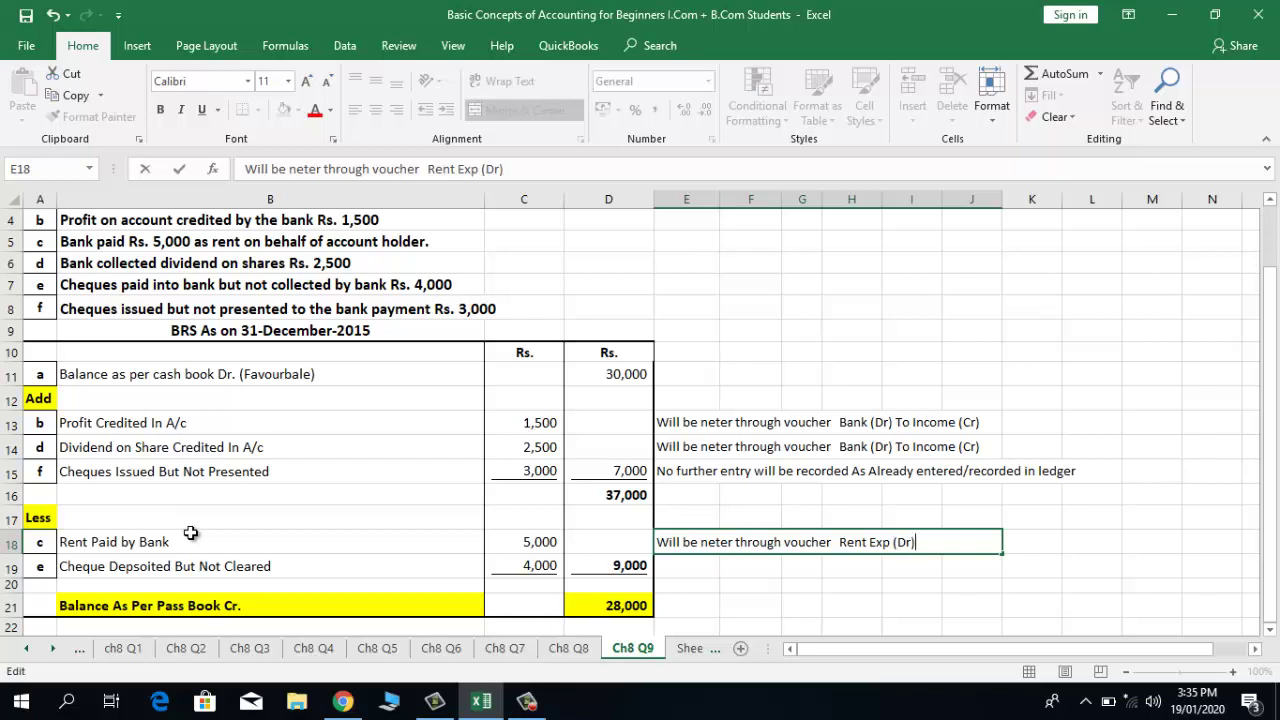
type(" To Bank (Cr)")
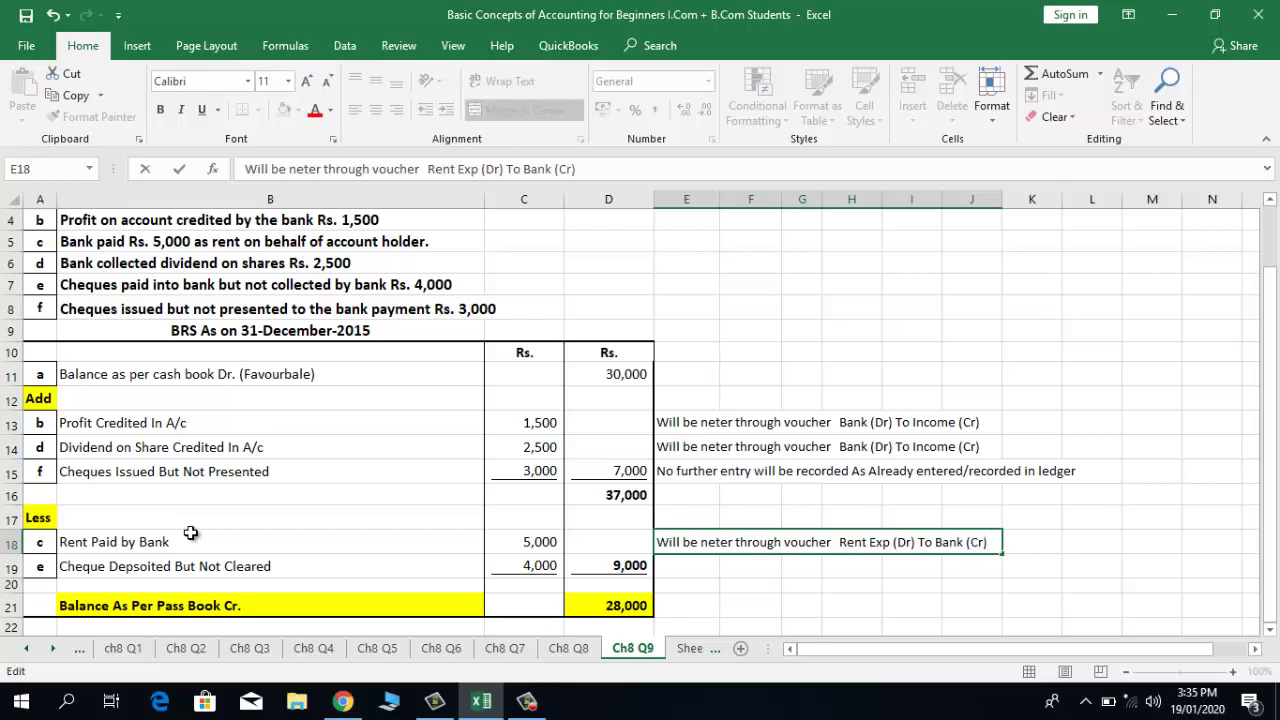
key("Return")
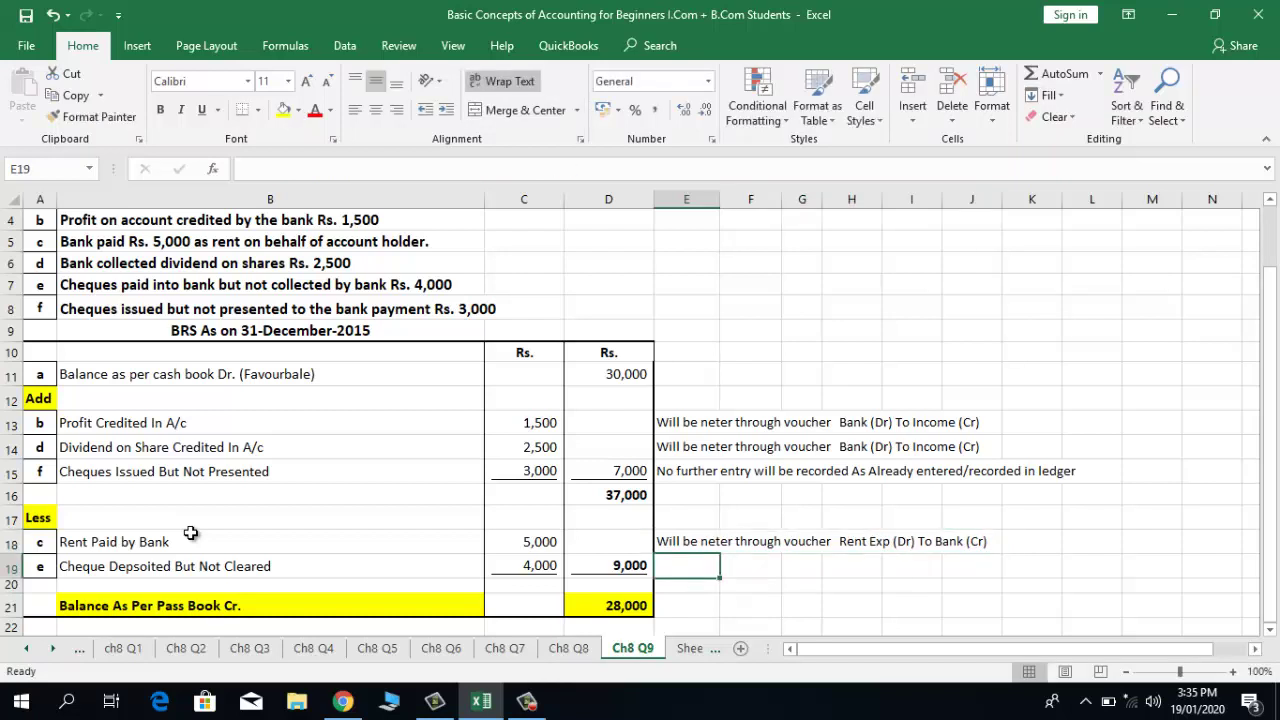
Review the Rent Paid by Bank amount and voucher note in row 18, plus the uncleared cheque item in B19
left_click(150, 542)
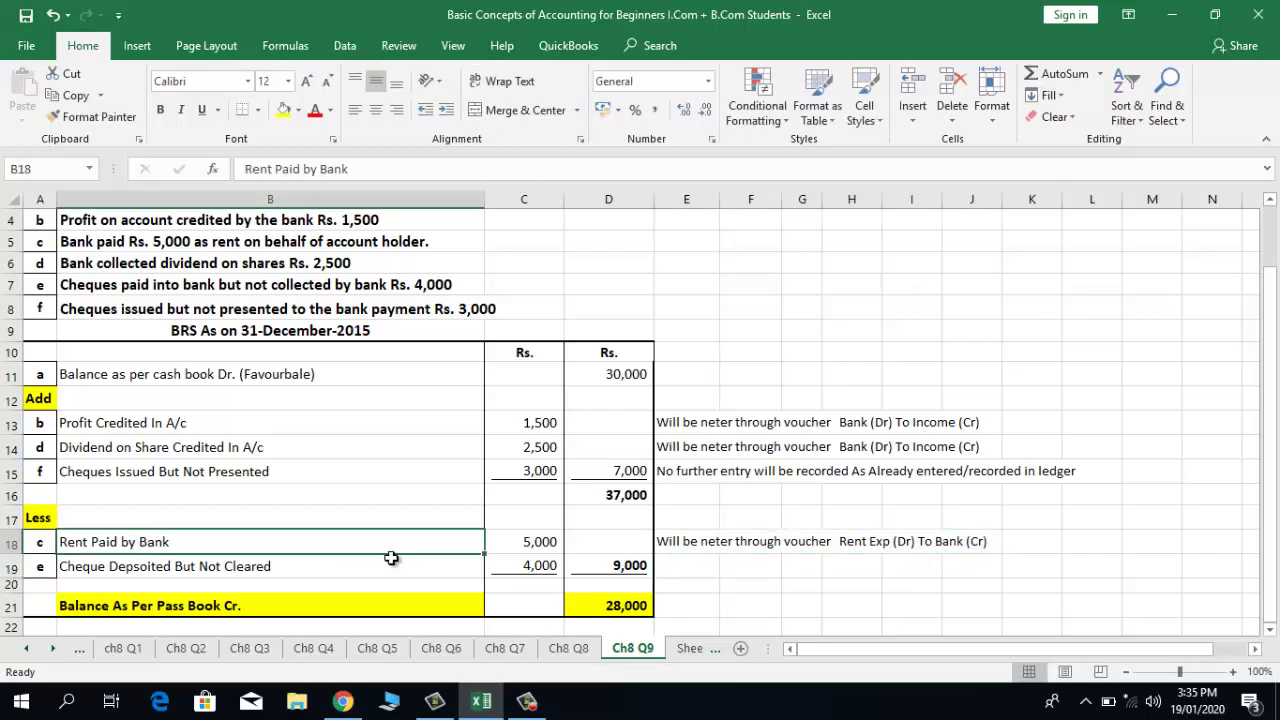
left_click(520, 547)
left_click(711, 552)
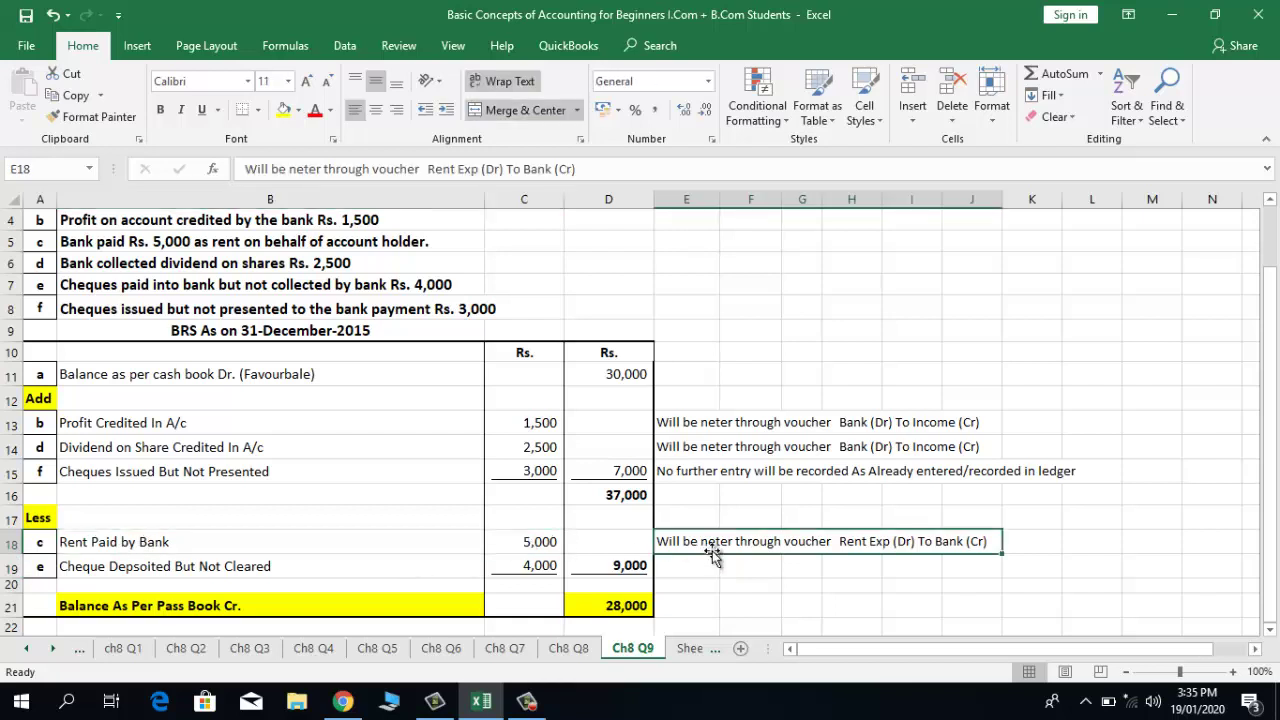
left_click(285, 562)
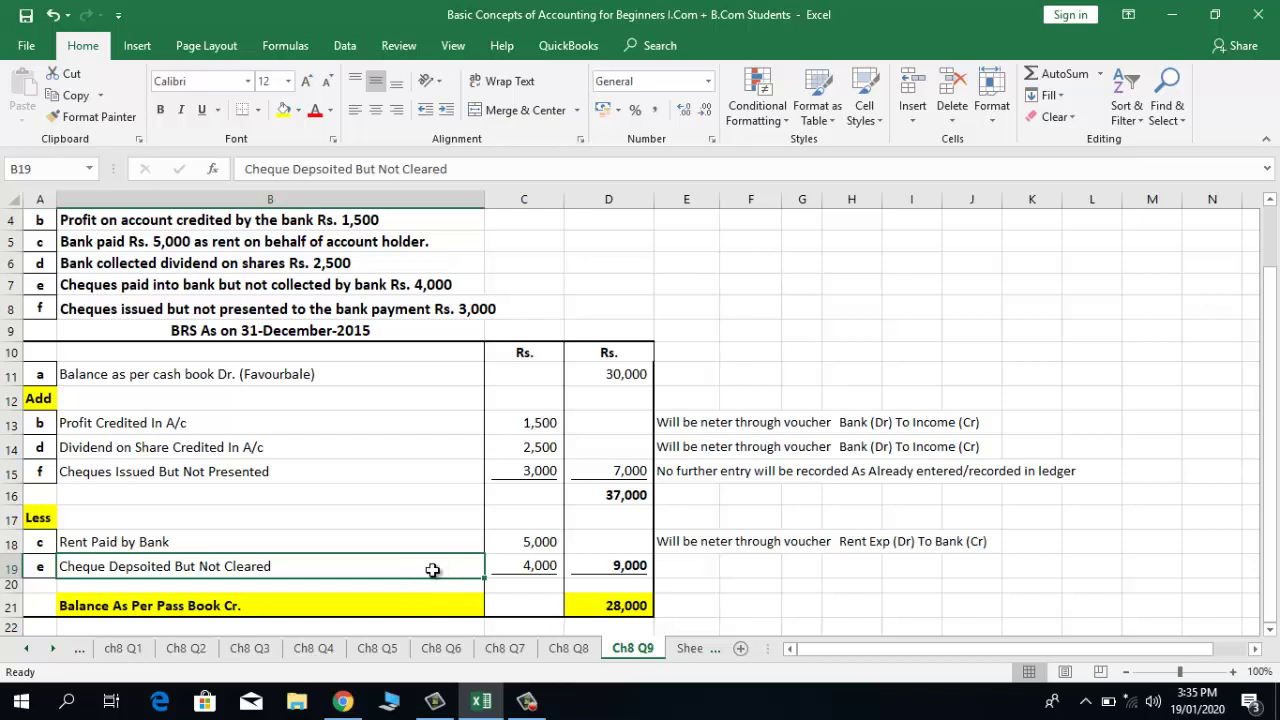
double_click(133, 571)
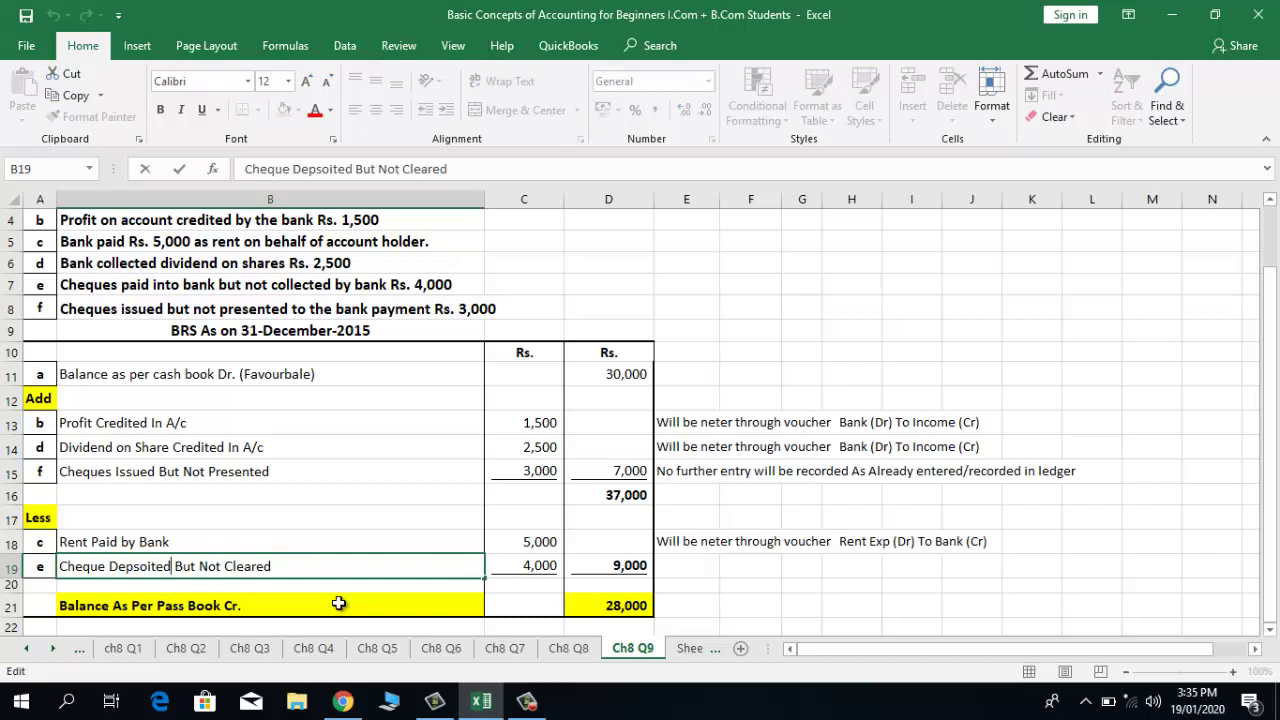
key("Return")
Copy the no-further-entry note from E15 into E19, beside the deposited but uncleared cheque
key("Up")
key("Right")
key("Right")
key("Right")
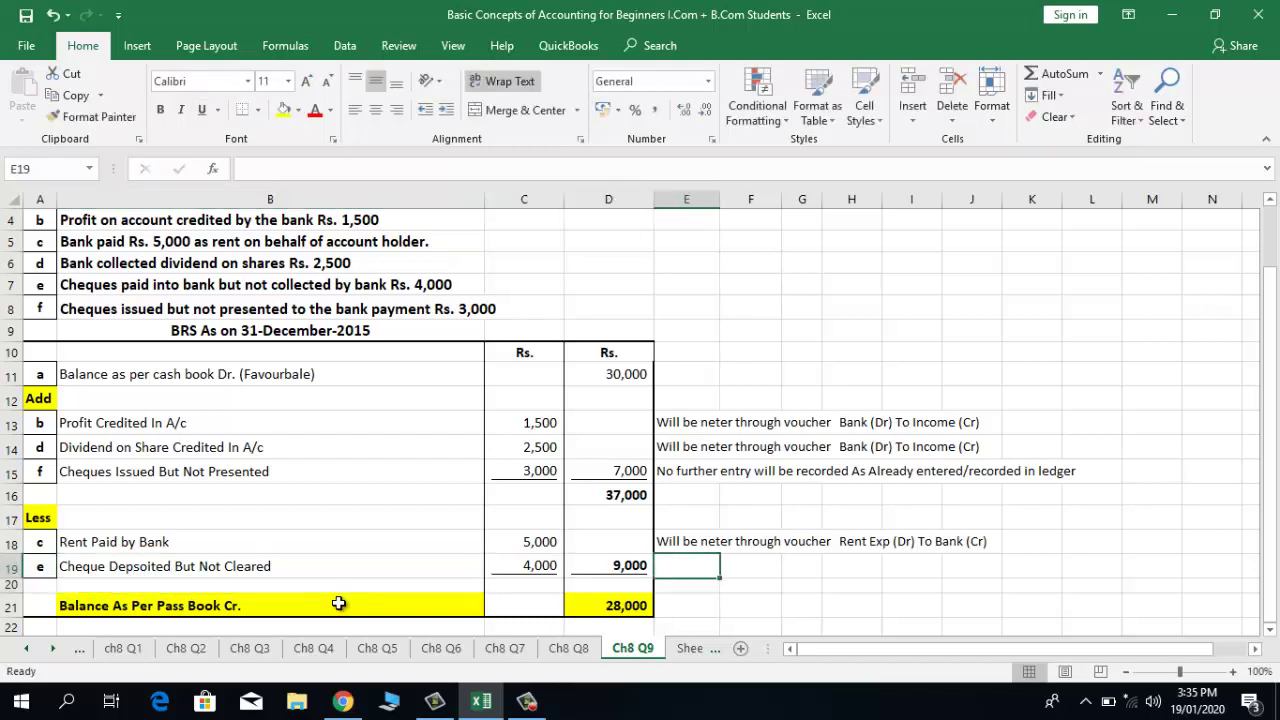
left_click(670, 474)
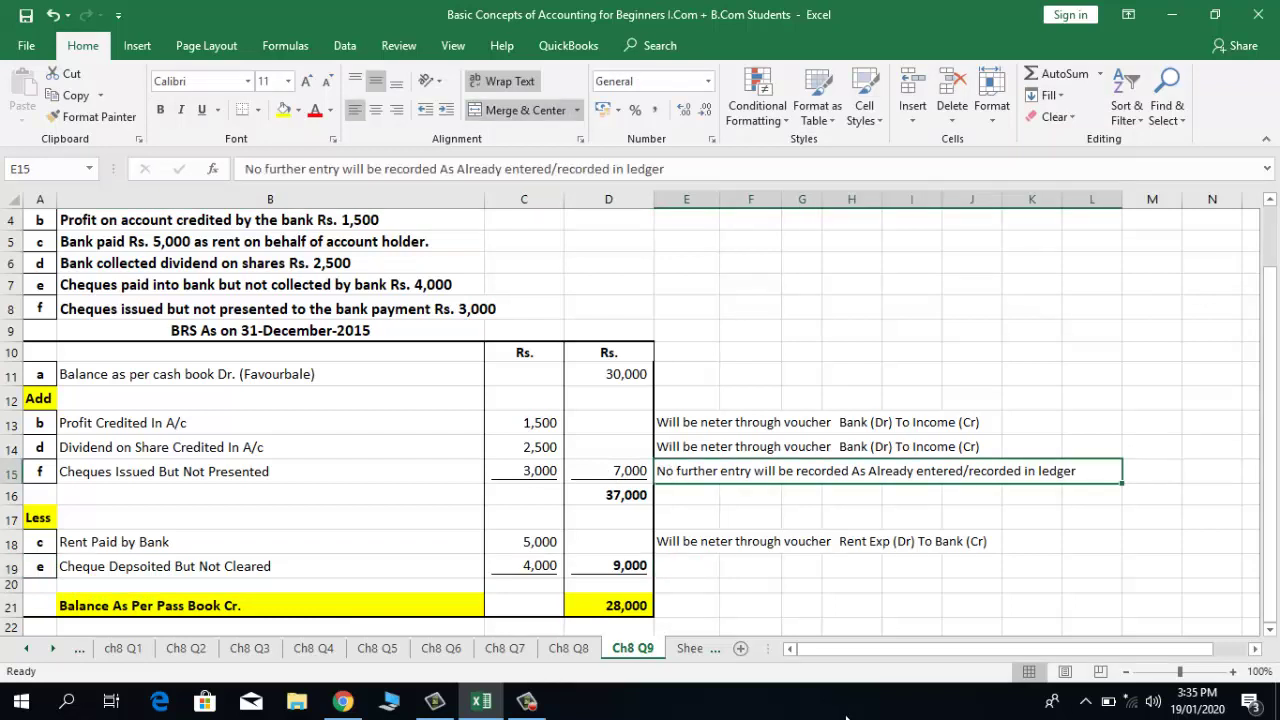
key("ctrl+c")
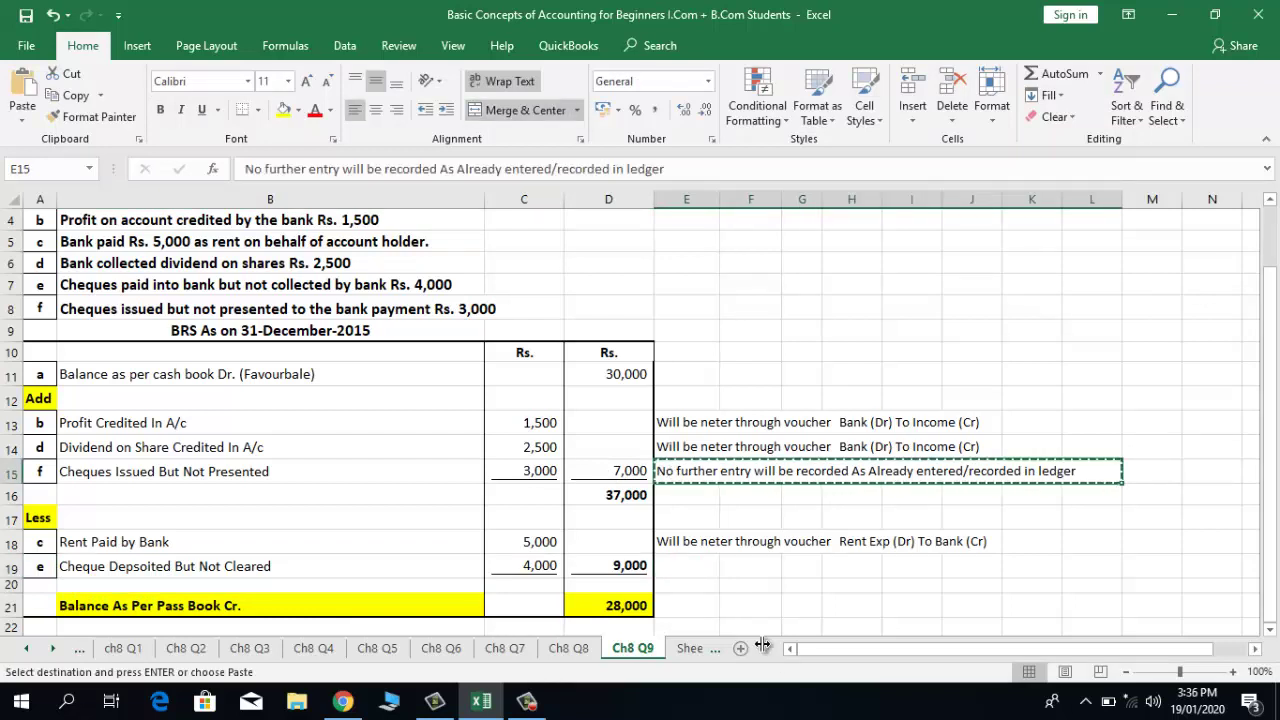
left_click(675, 565)
key("Return")
key("Up")
key("Up")
key("Up")
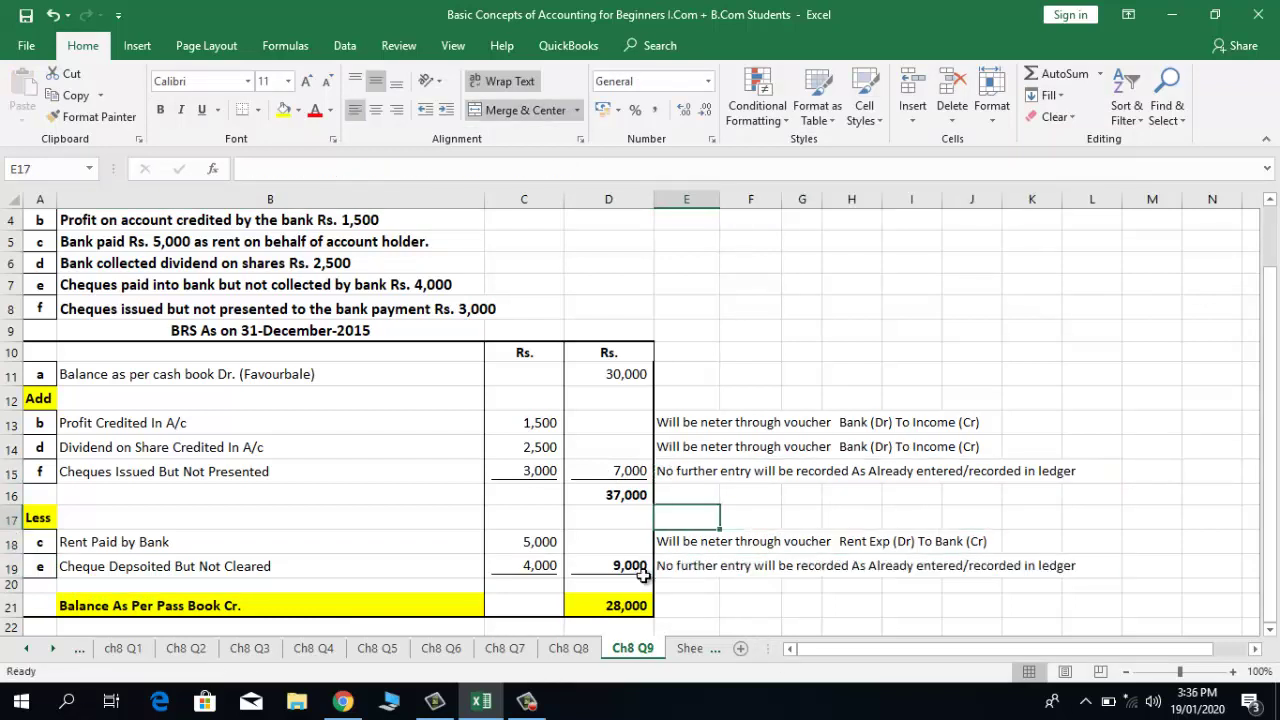
Look back over the question's given transactions in B3:B8, including the bank-paid rent and the collected dividend
left_click(480, 540)
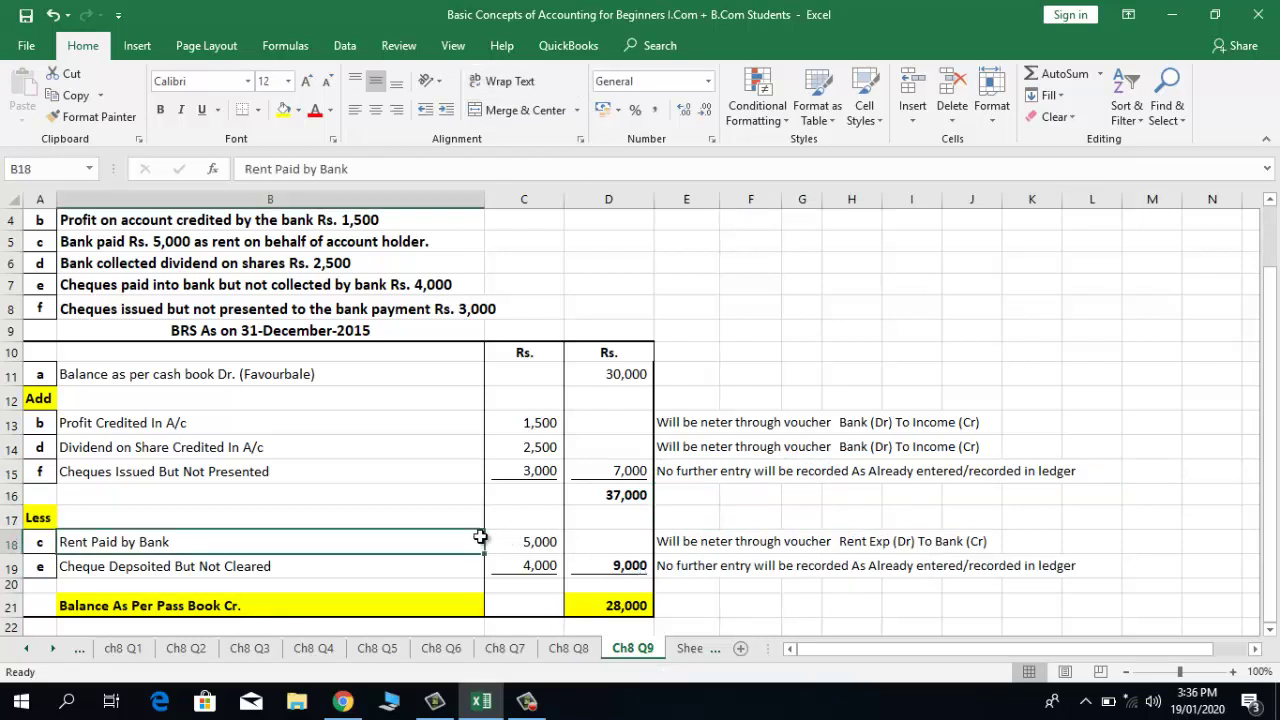
key("Up")
key("Up")
key("Up")
key("Up")
key("Up")
key("Up")
key("Up")
key("Up")
key("Up")
key("Up")
key("Up")
key("Up")
key("Up")
key("Up")
key("Up")
key("Up")
key("Up")
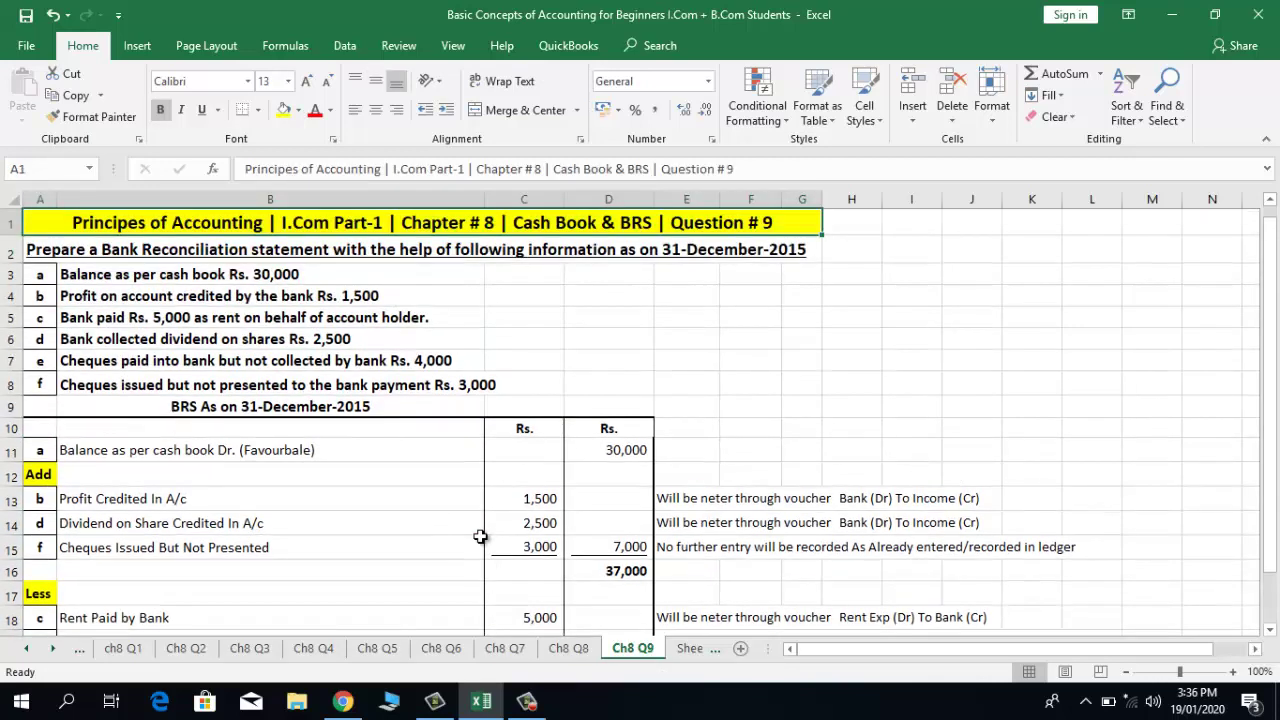
left_click(150, 312)
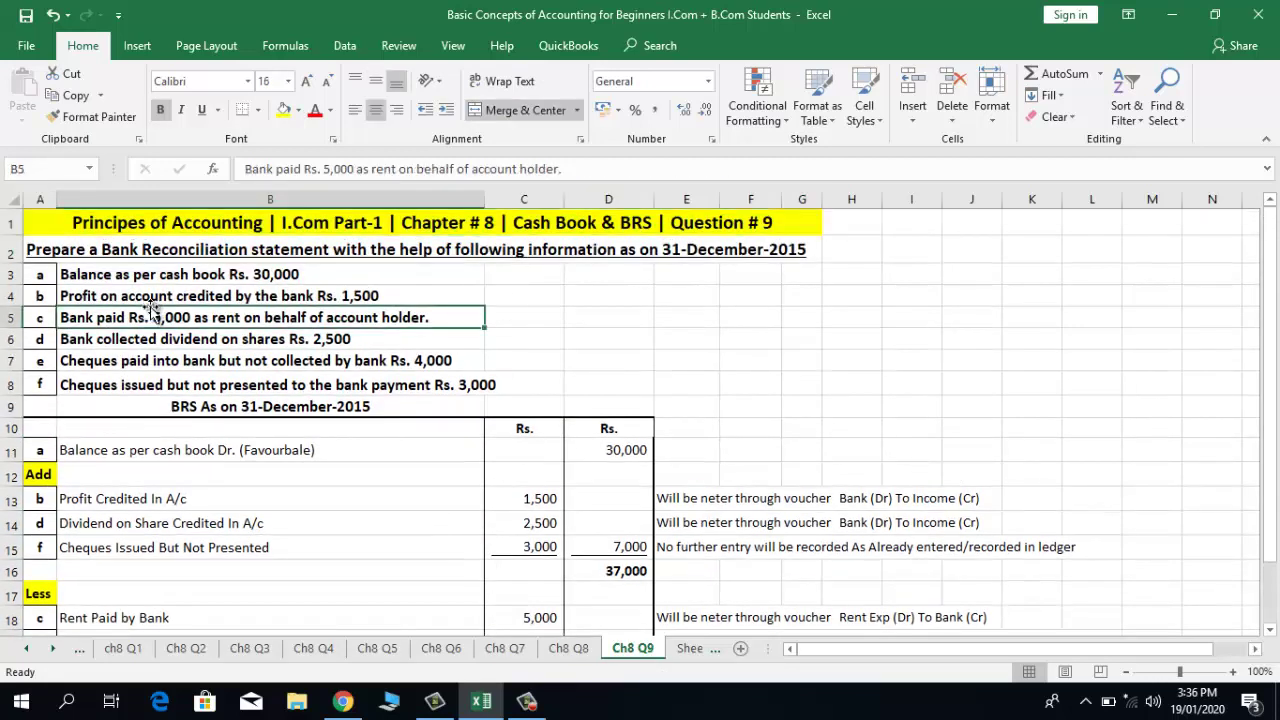
left_click(100, 345)
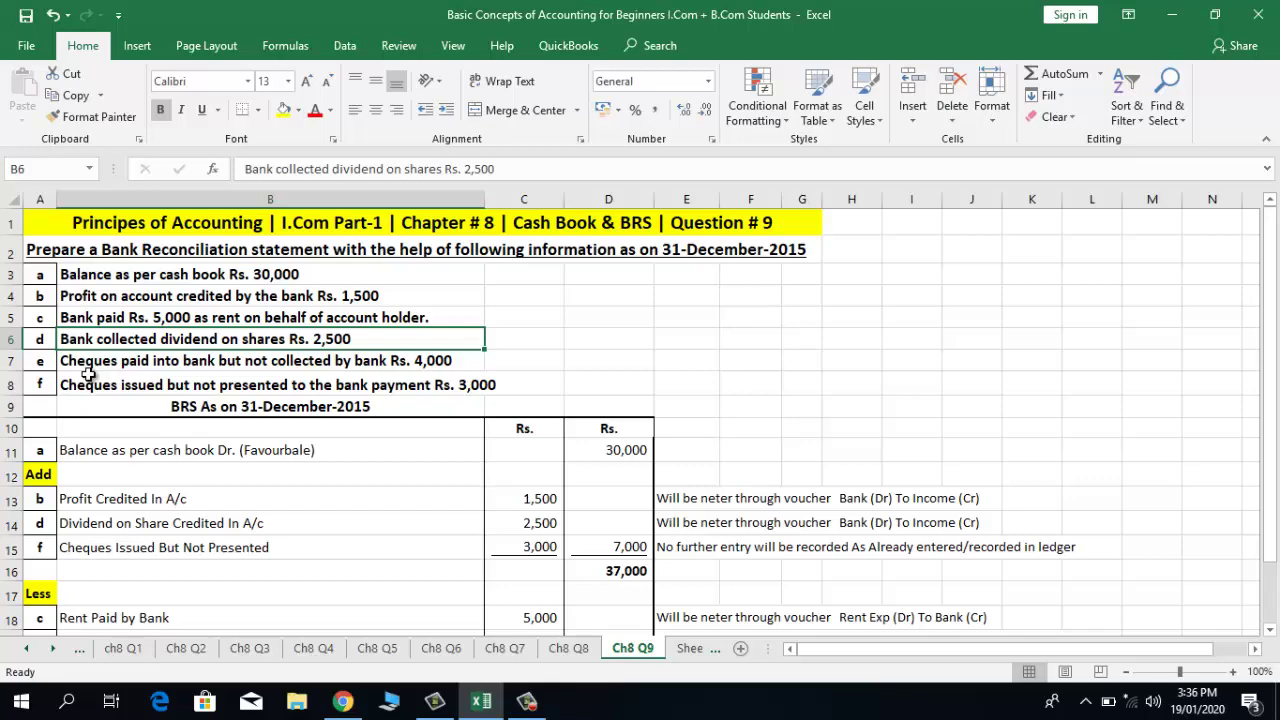
Review the voucher notes in E13:E15 and E18:E19 against their Add and Less items
key("Down")
key("Down")
key("Down")
key("Down")
key("Down")
key("Down")
key("Down")
key("Down")
key("Down")
key("Down")
key("Down")
key("Down")
key("Down")
key("Down")
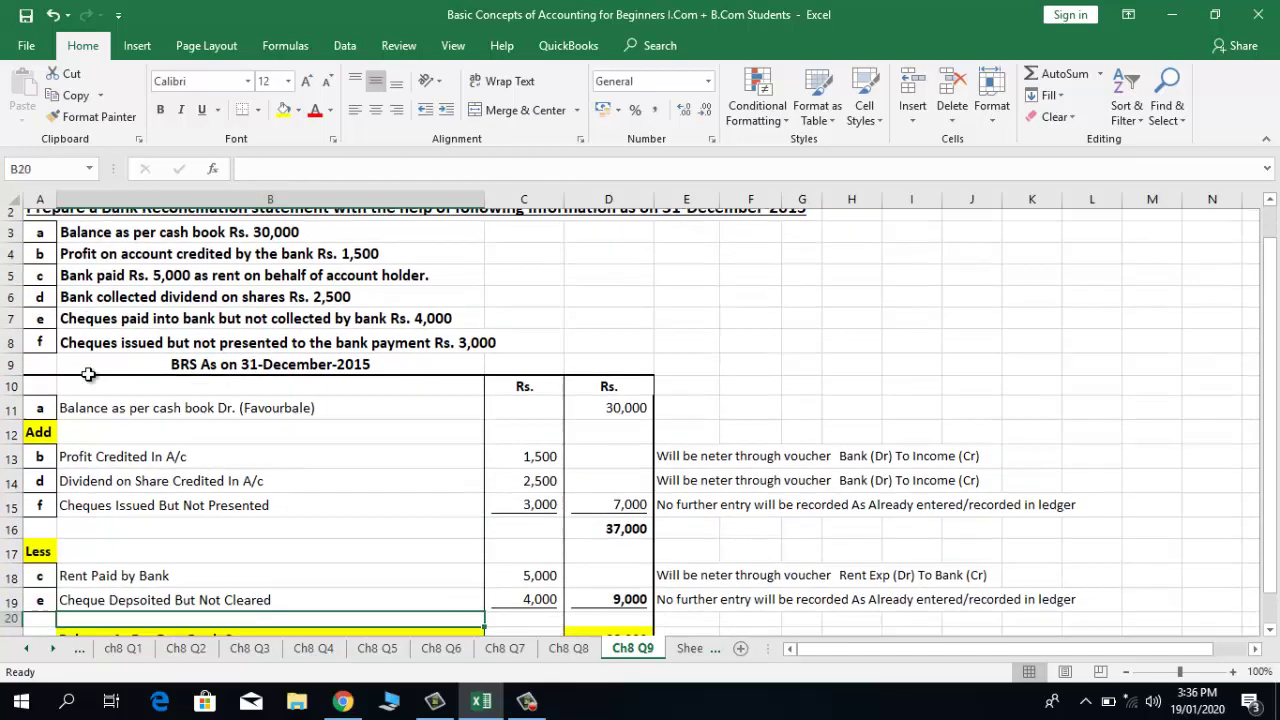
key("Down")
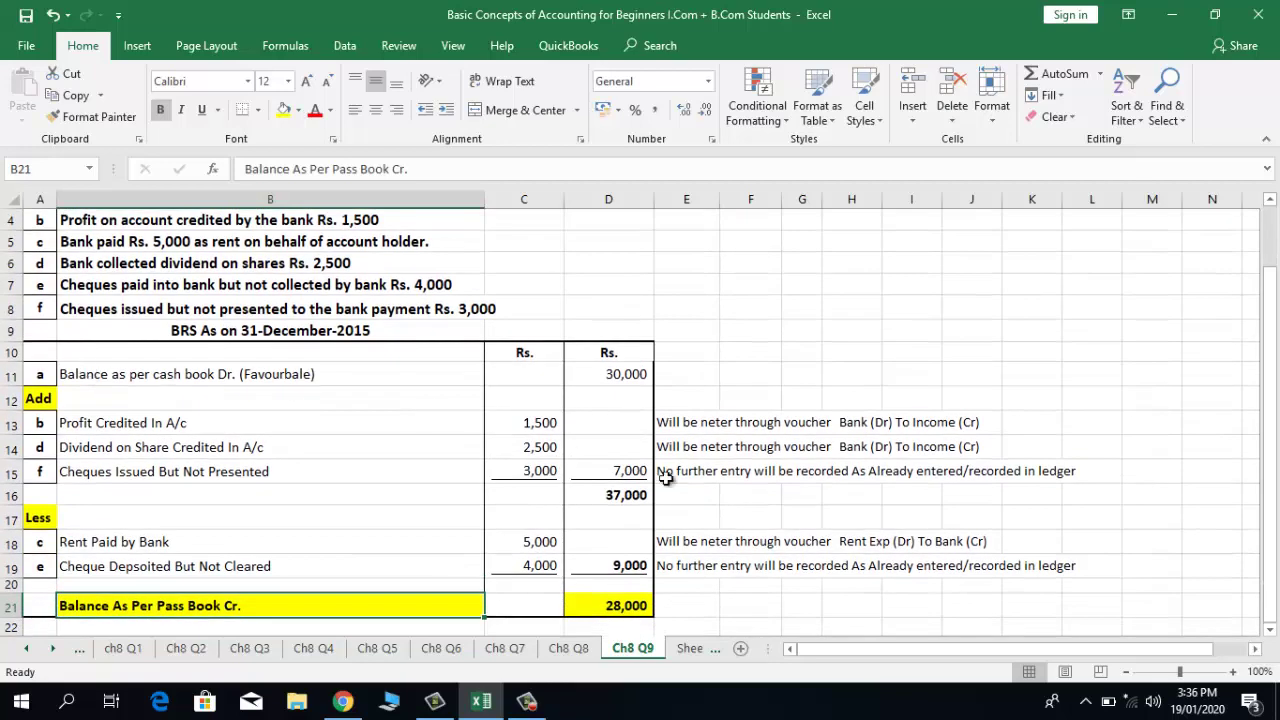
left_click(708, 424)
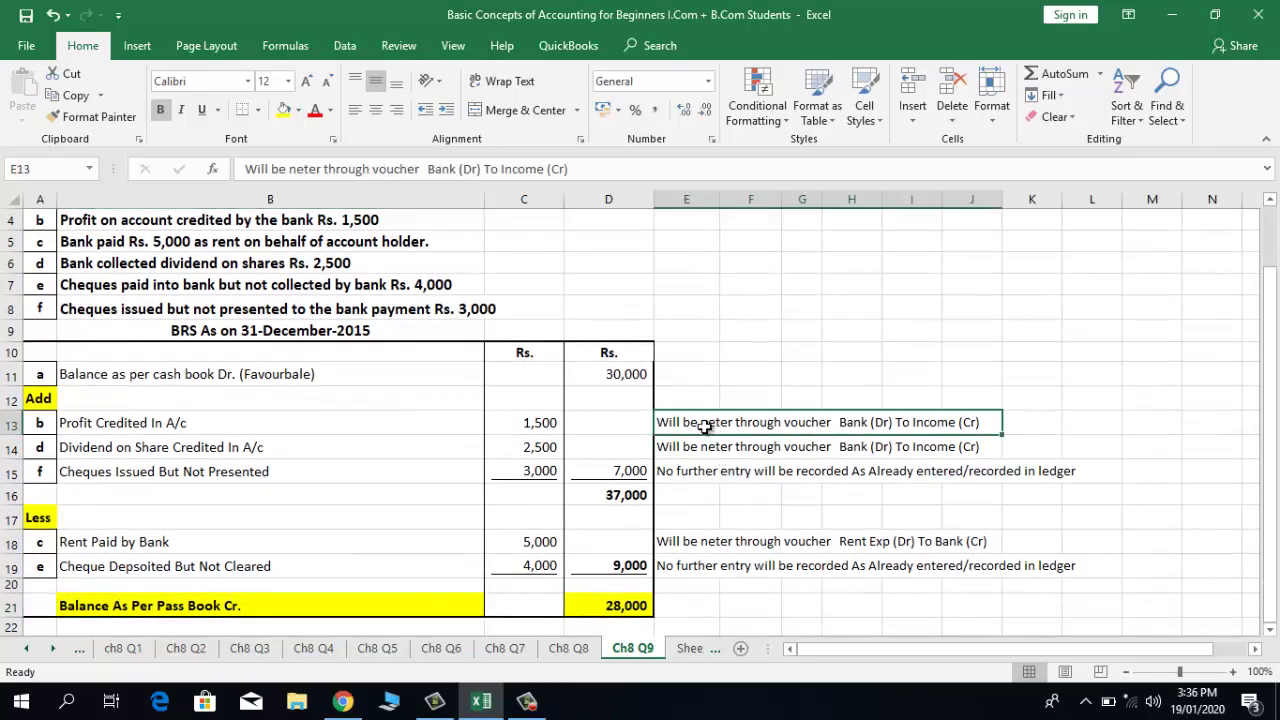
left_click(695, 446)
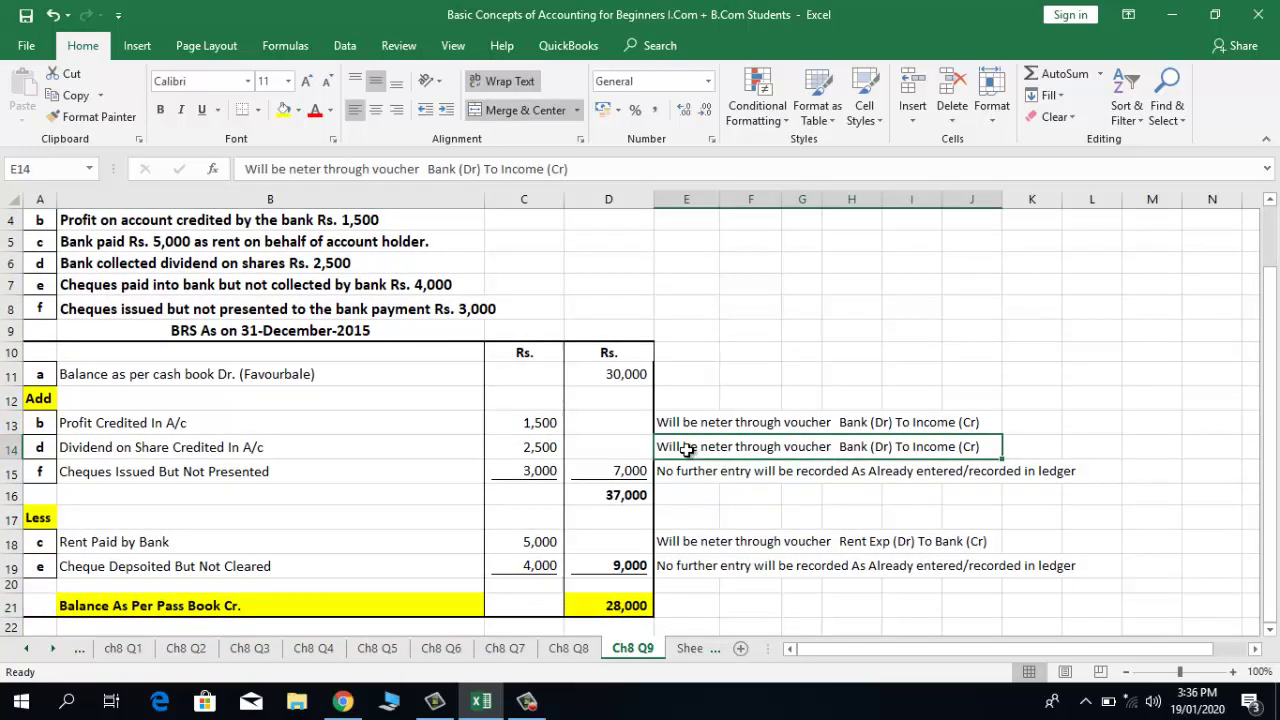
left_click(674, 538)
left_click(321, 565)
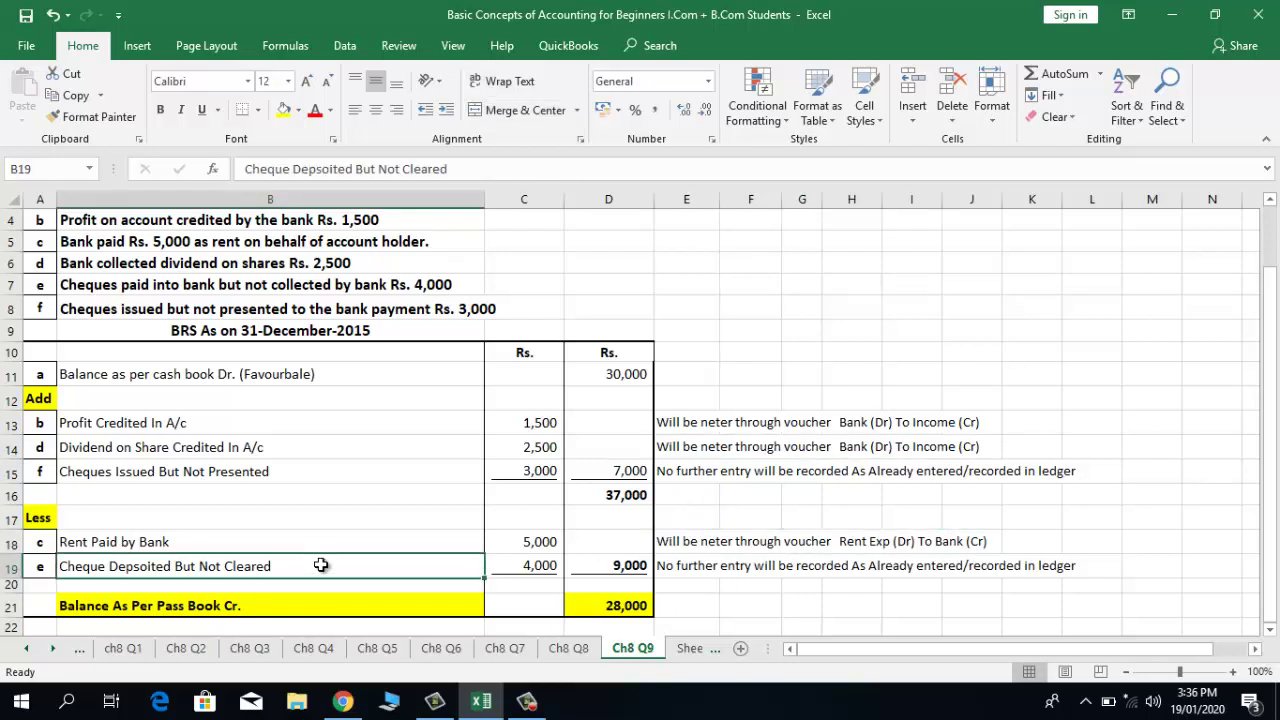
left_click(480, 424)
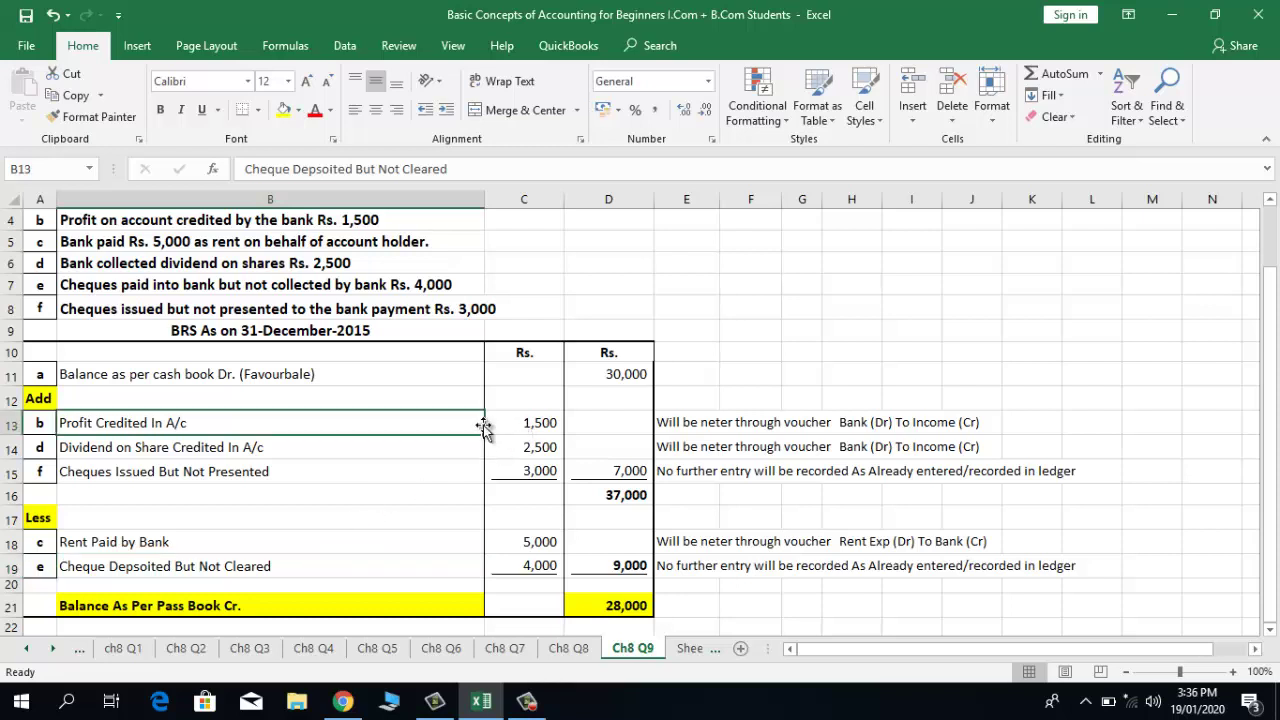
left_click(706, 418)
left_click(701, 446)
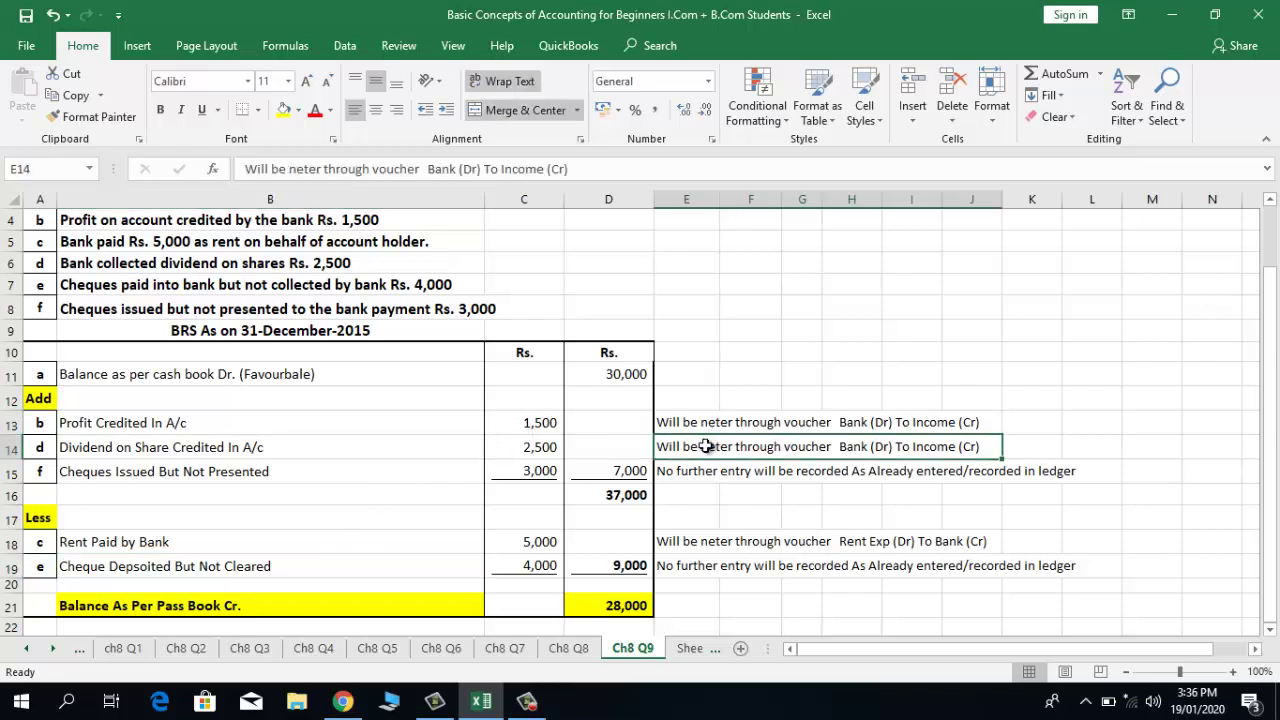
left_click(690, 476)
left_click(674, 544)
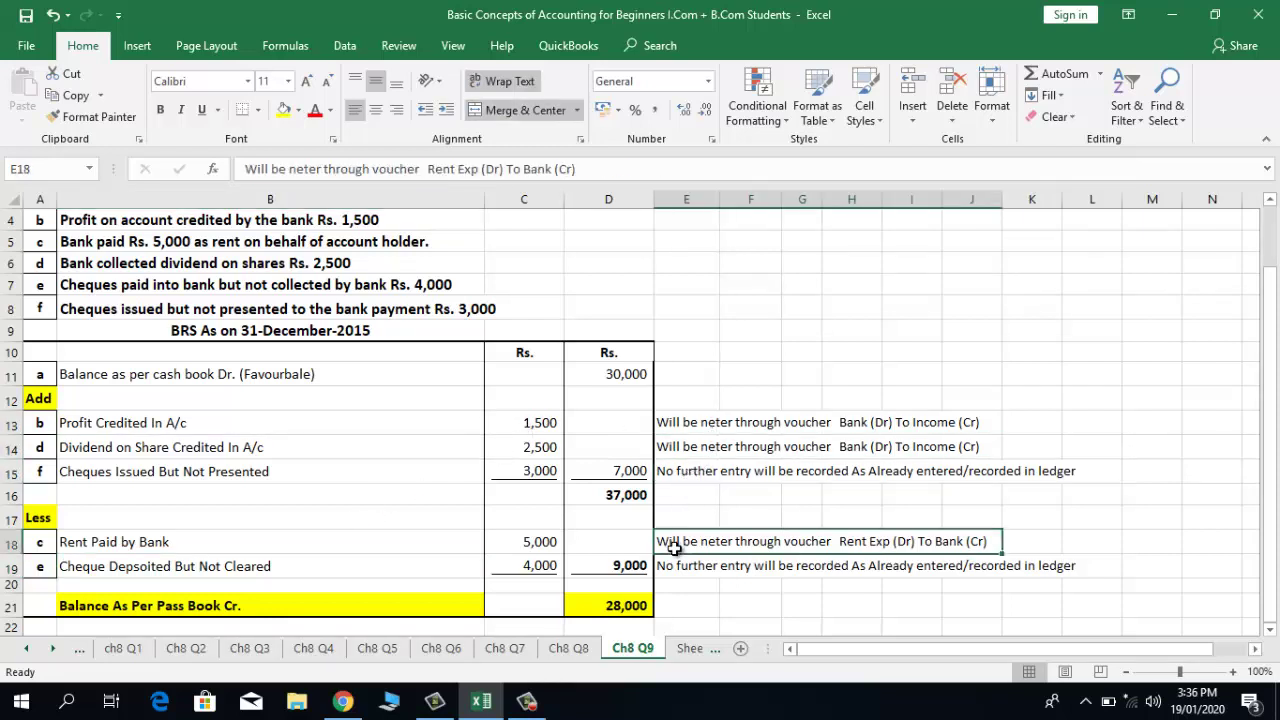
left_click(662, 565)
left_click(367, 493)
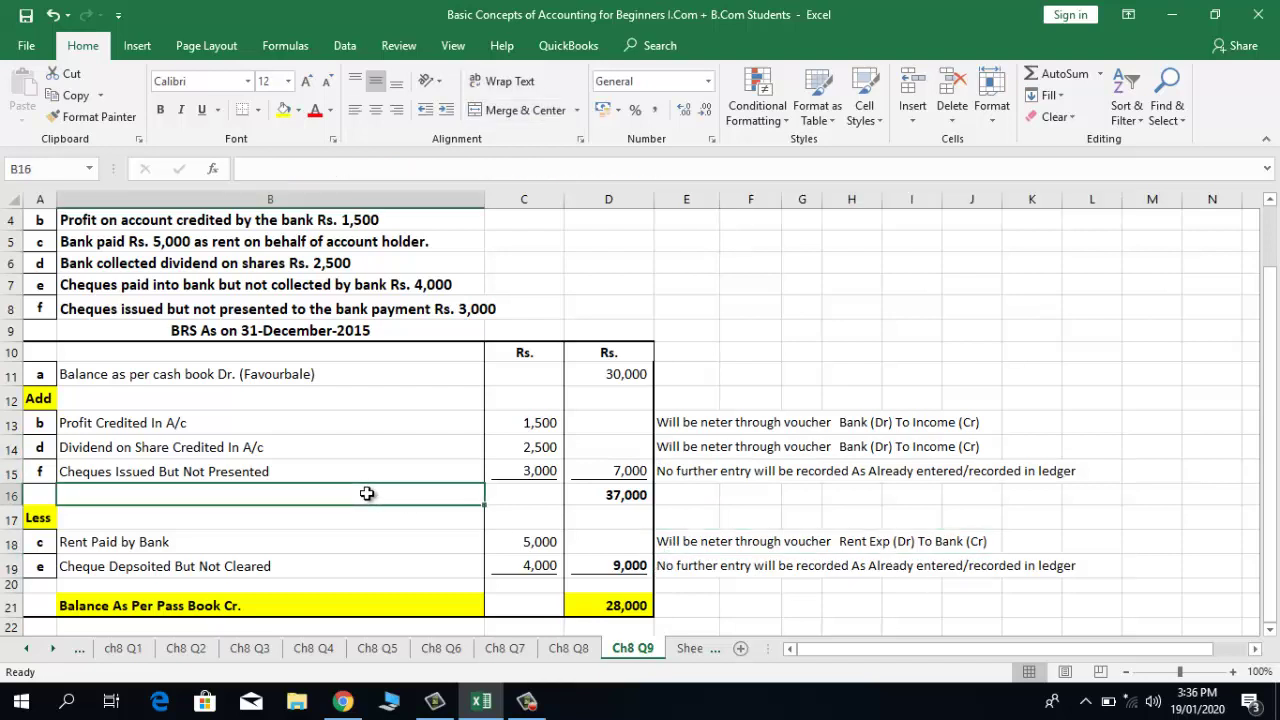
Return to the question title in A1 at the start of the worksheet
key("Up")
key("Up")
key("Up")
key("Up")
key("Up")
key("Up")
key("Up")
key("Up")
key("Up")
key("Up")
key("Up")
key("Up")
key("Up")
key("Up")
key("Up")
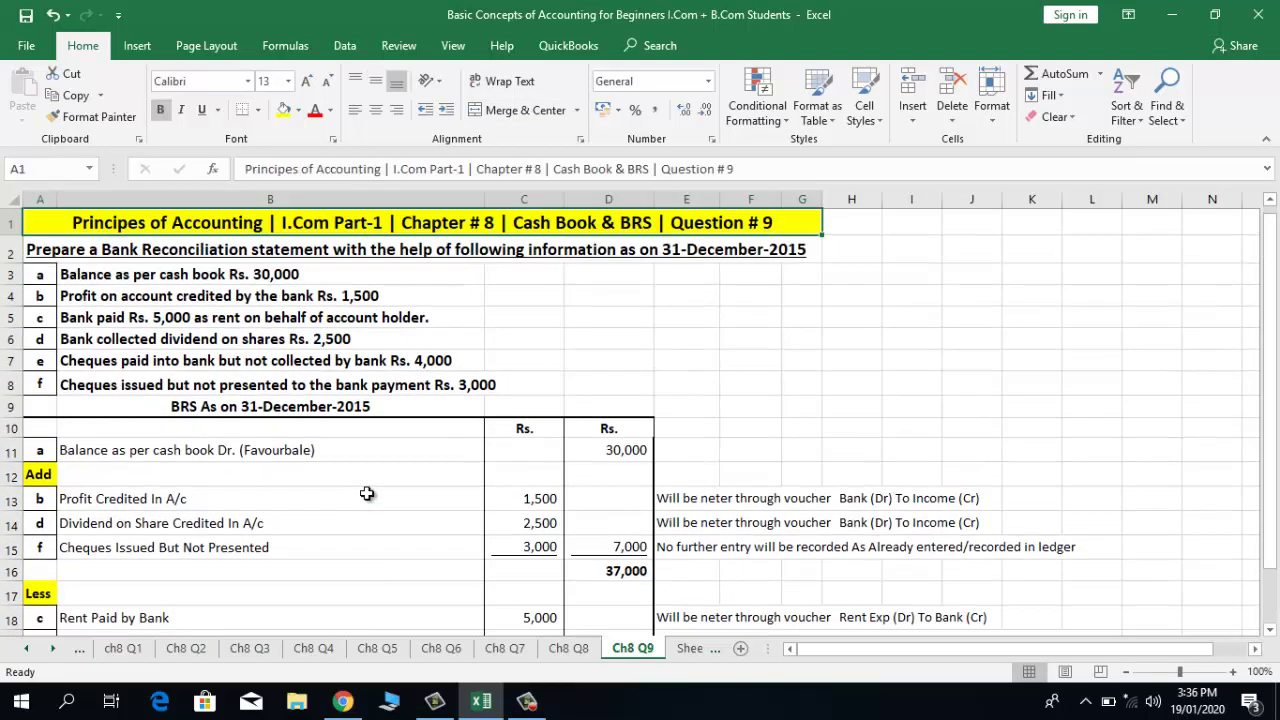